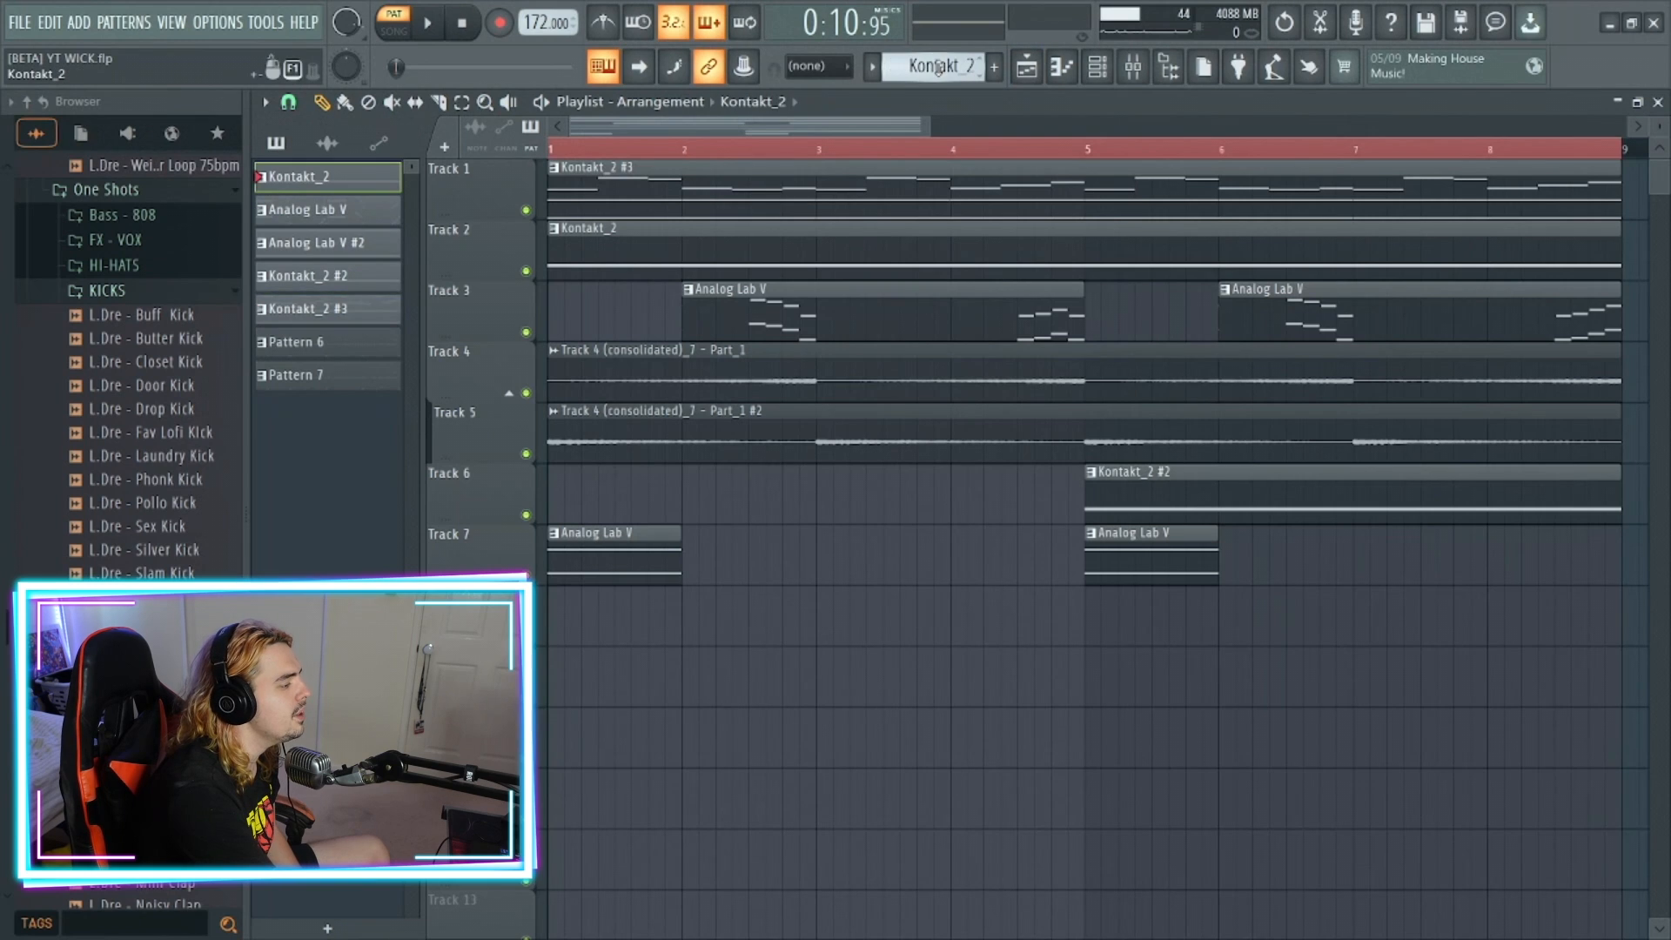
Inspect the instrument loaded in the Kontakt_2 channel, then close its plugin window
left_click(1107, 75)
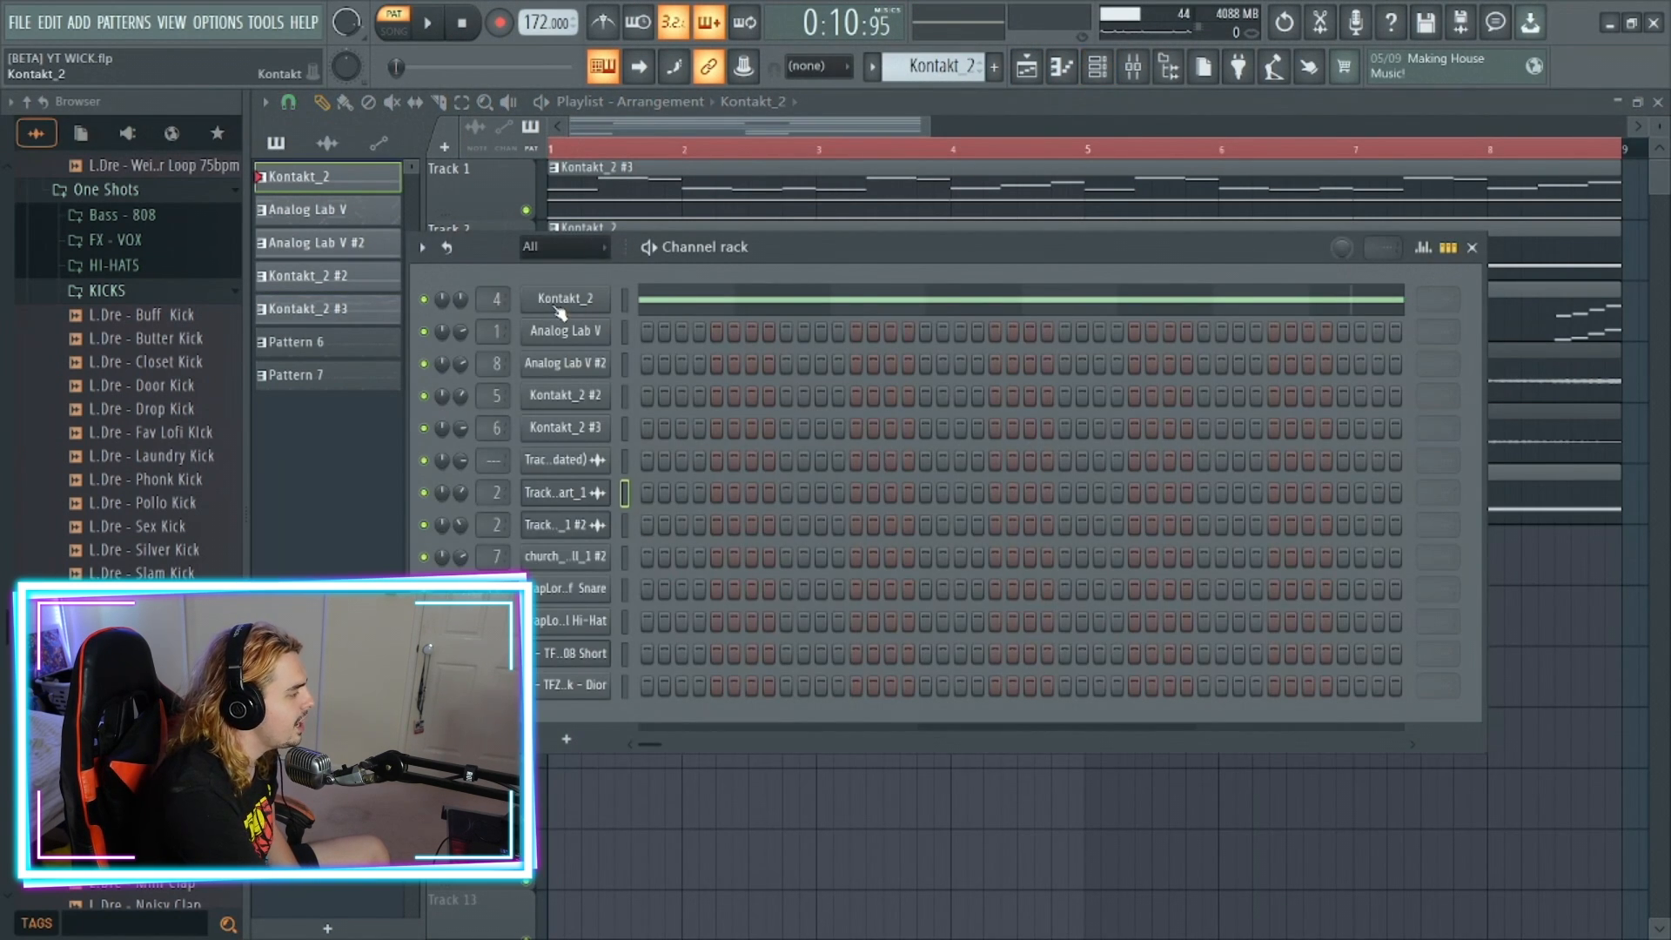
left_click(563, 298)
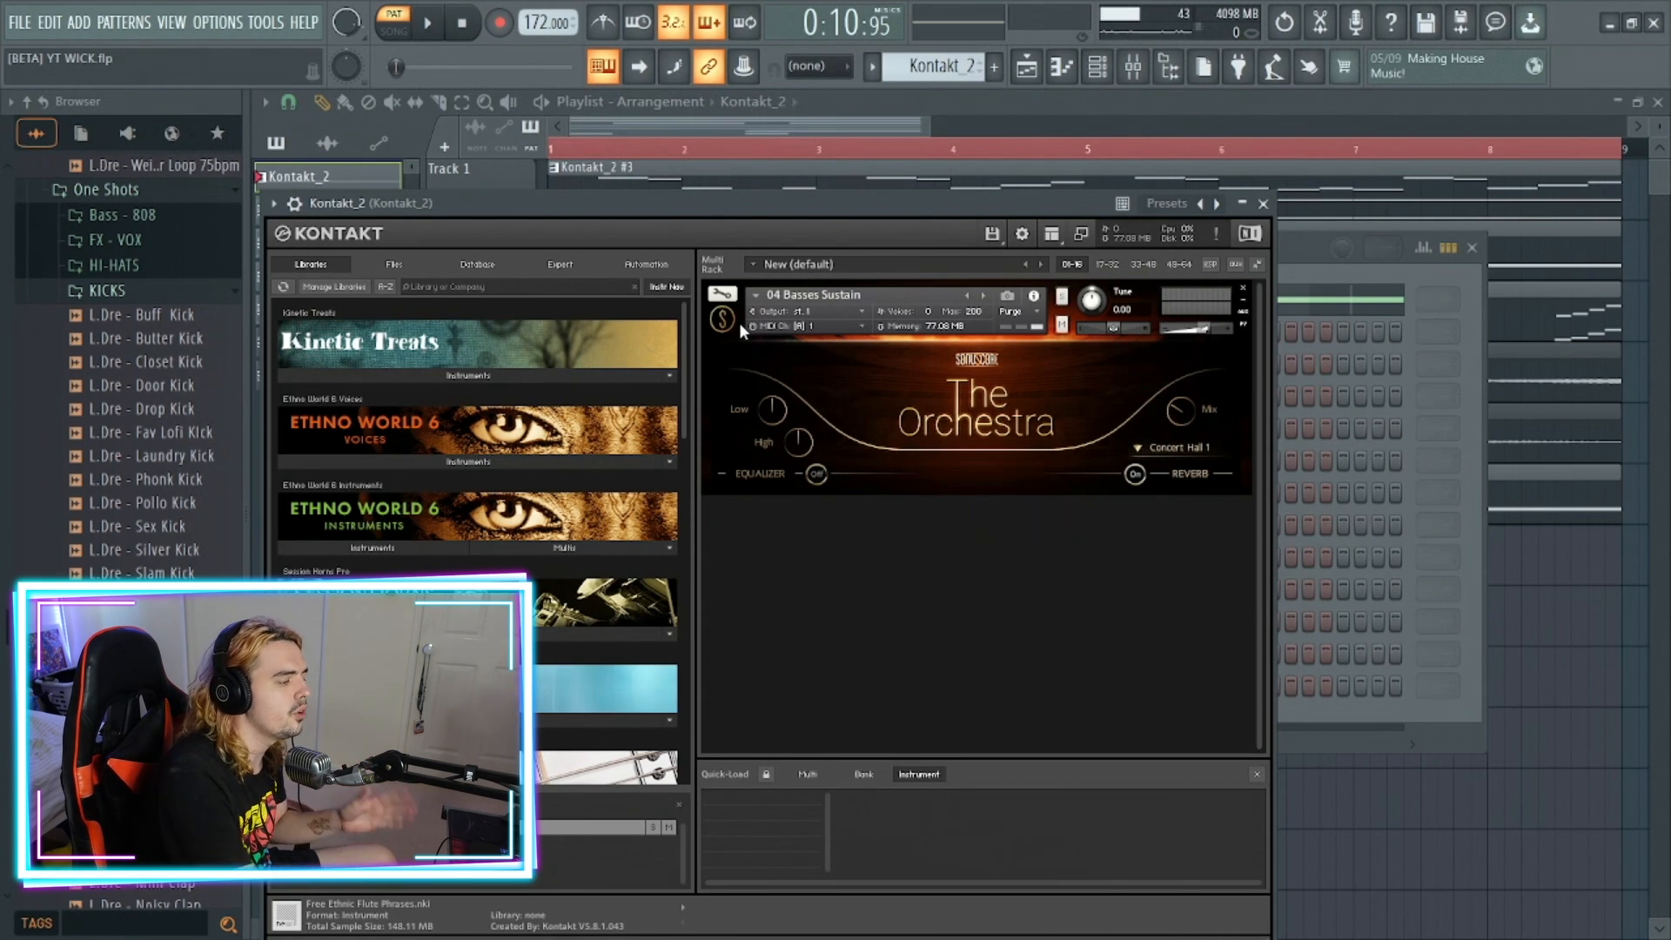
left_click(1262, 204)
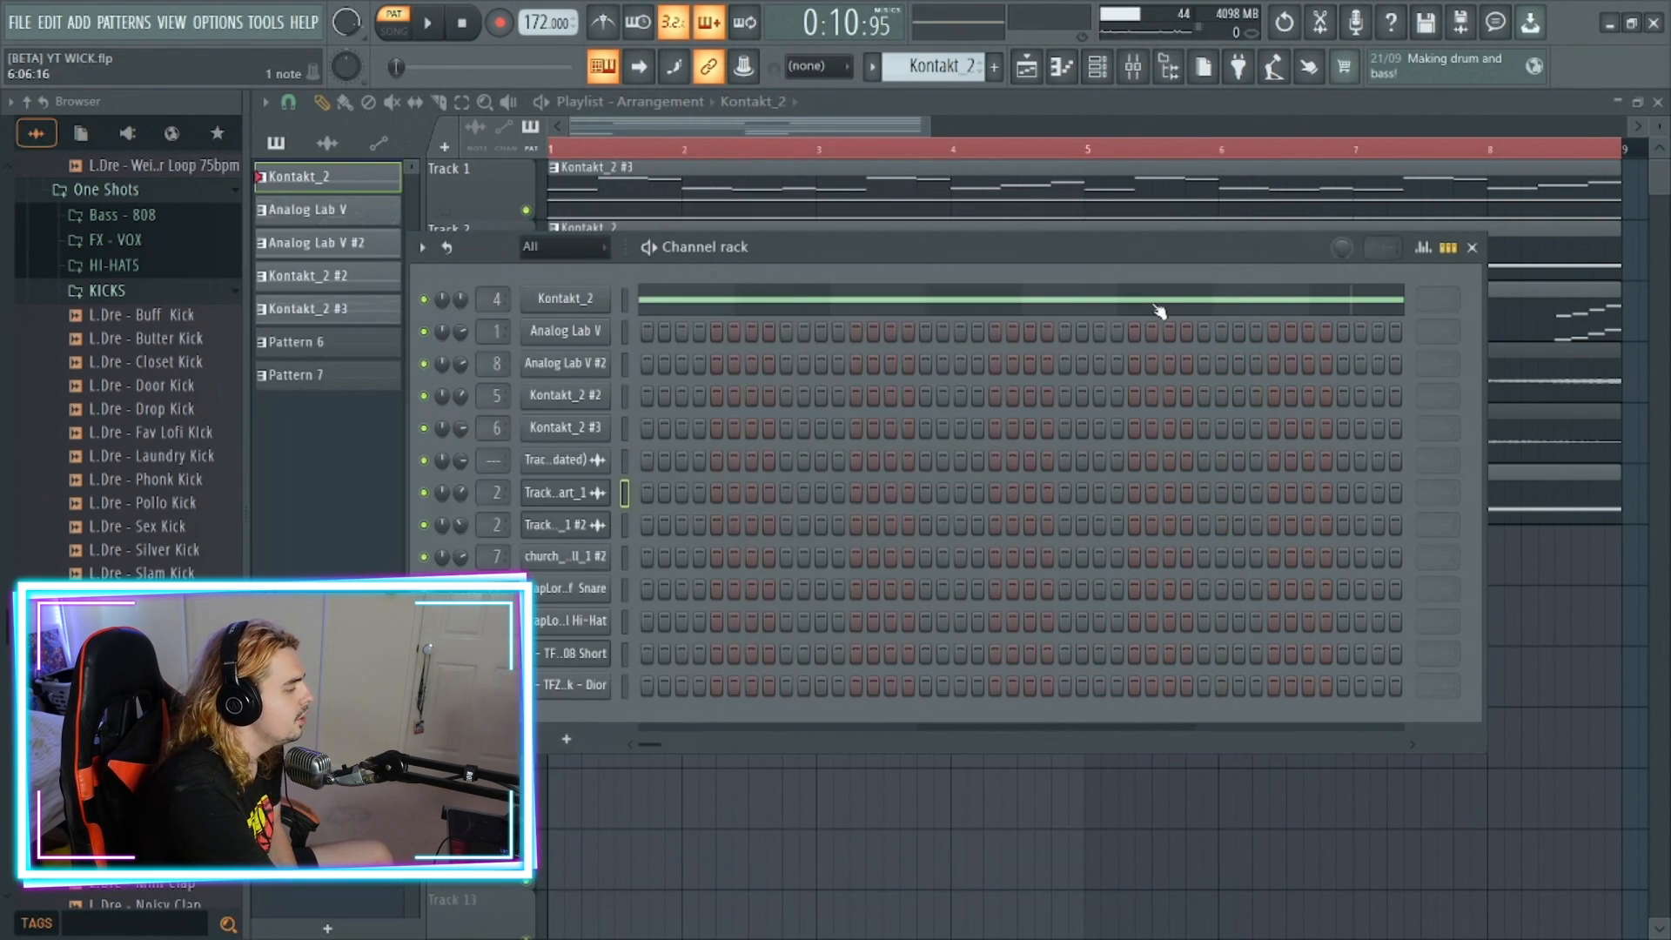
Show the Kontakt_2 pattern in the piano roll and select its single eight-bar note
key("F7")
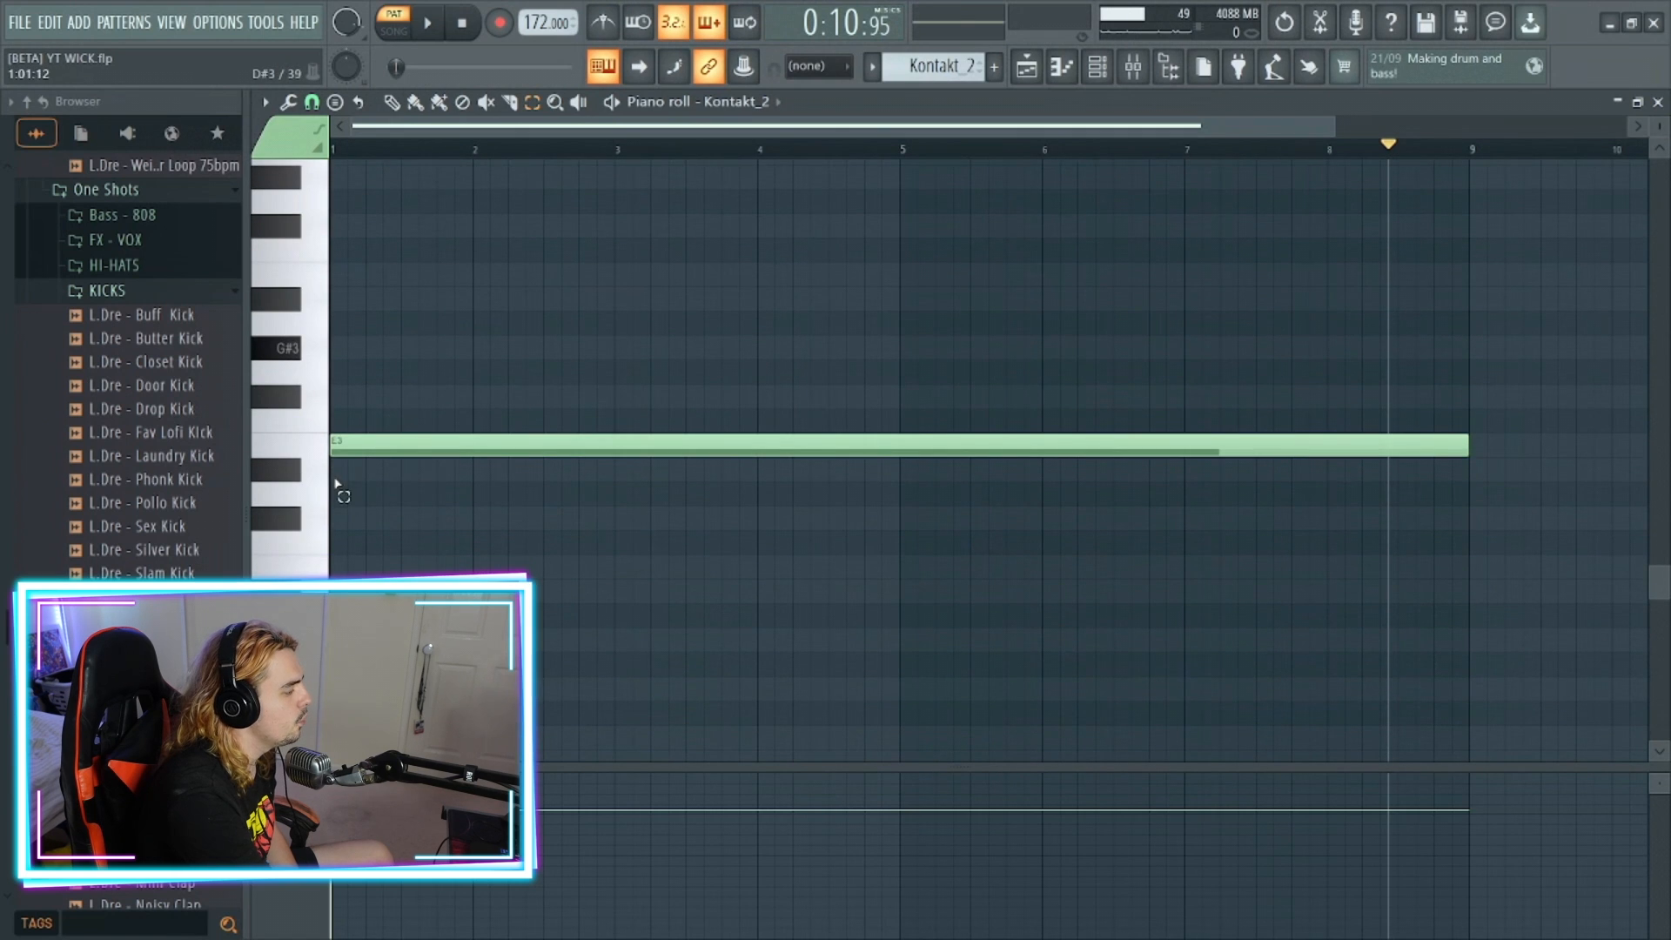
left_click_drag(346, 421, 1666, 709)
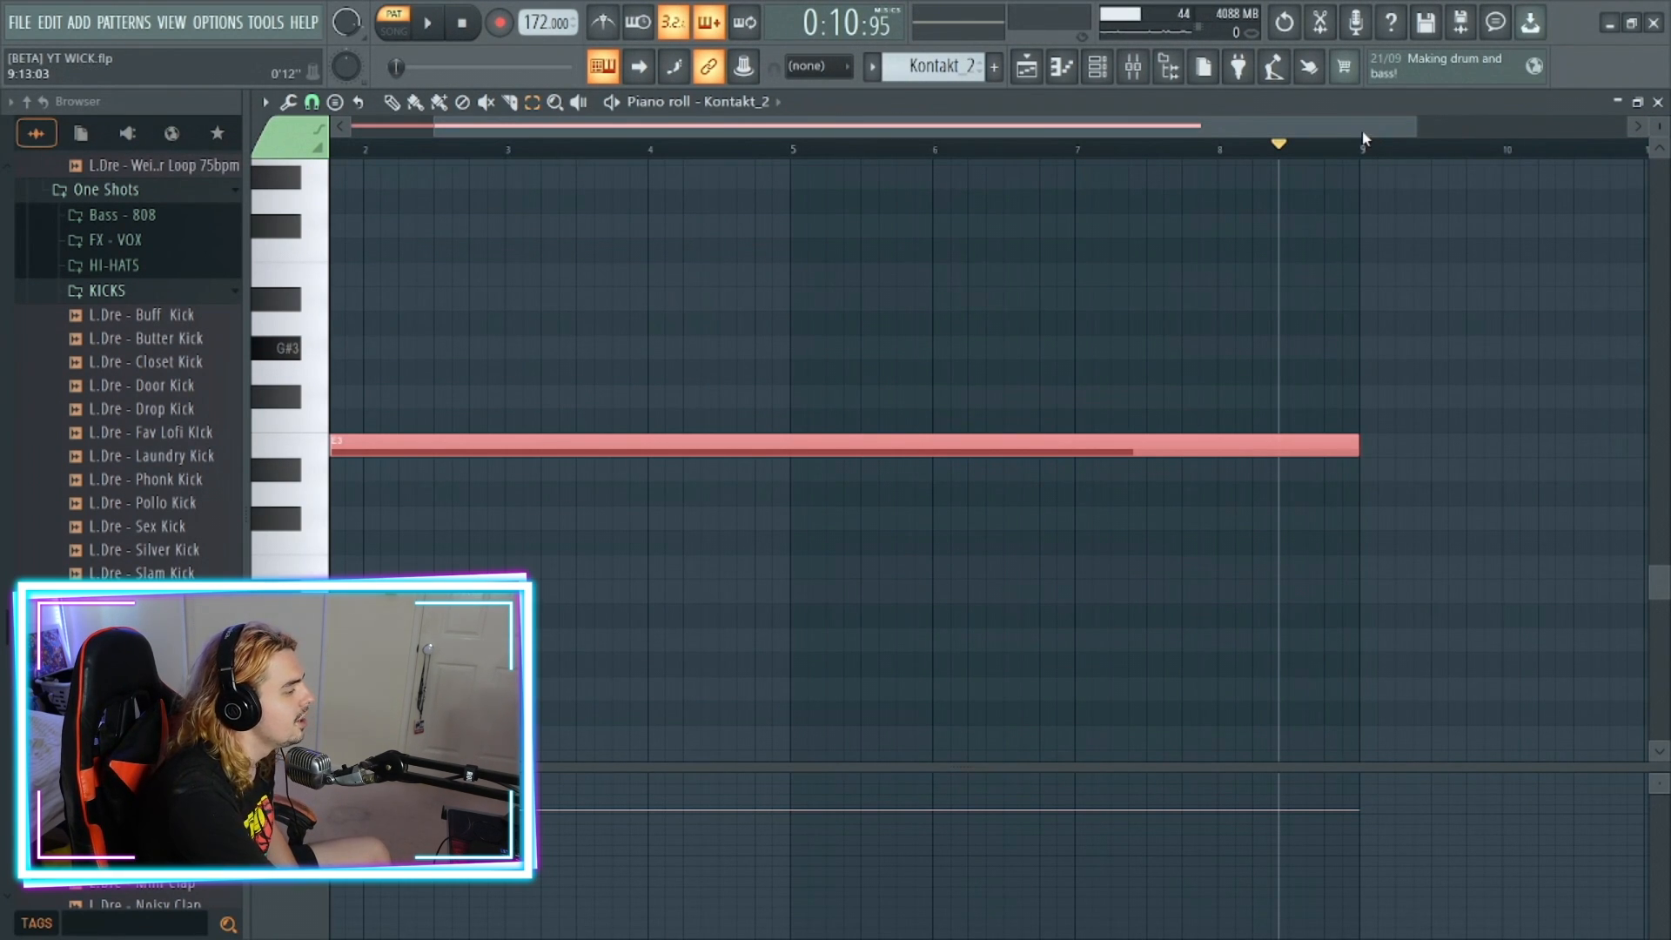
left_click_drag(1363, 138, 1280, 138)
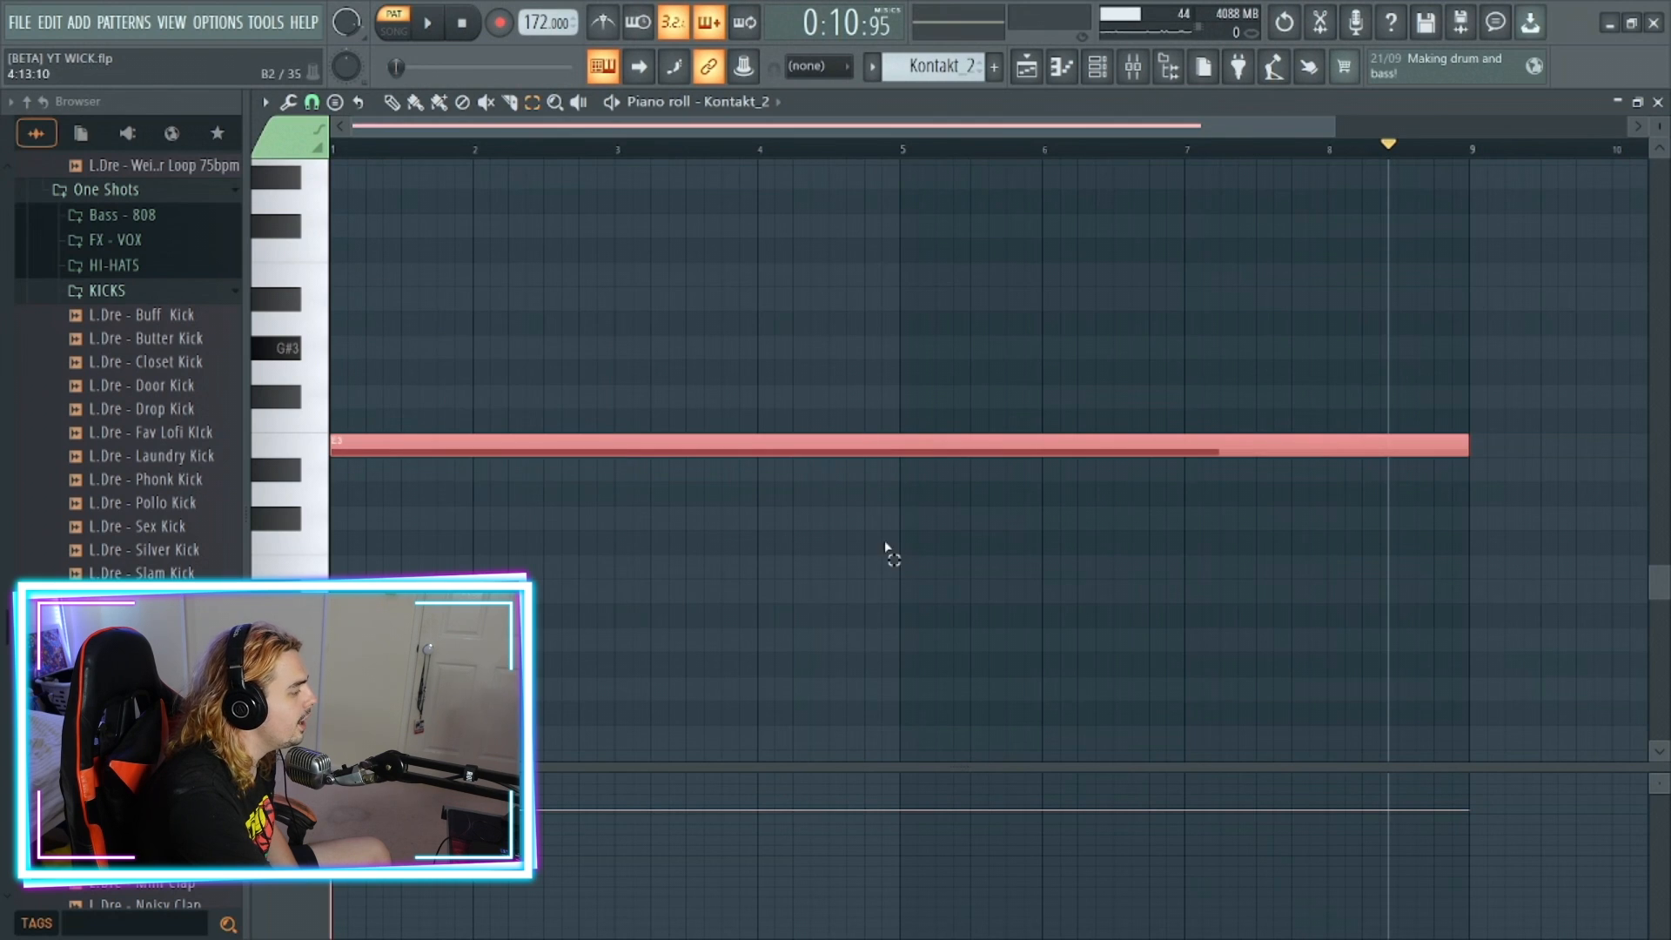
Play the Kontakt_2 pattern from its beginning in pattern mode, then stop playback
left_click(391, 22)
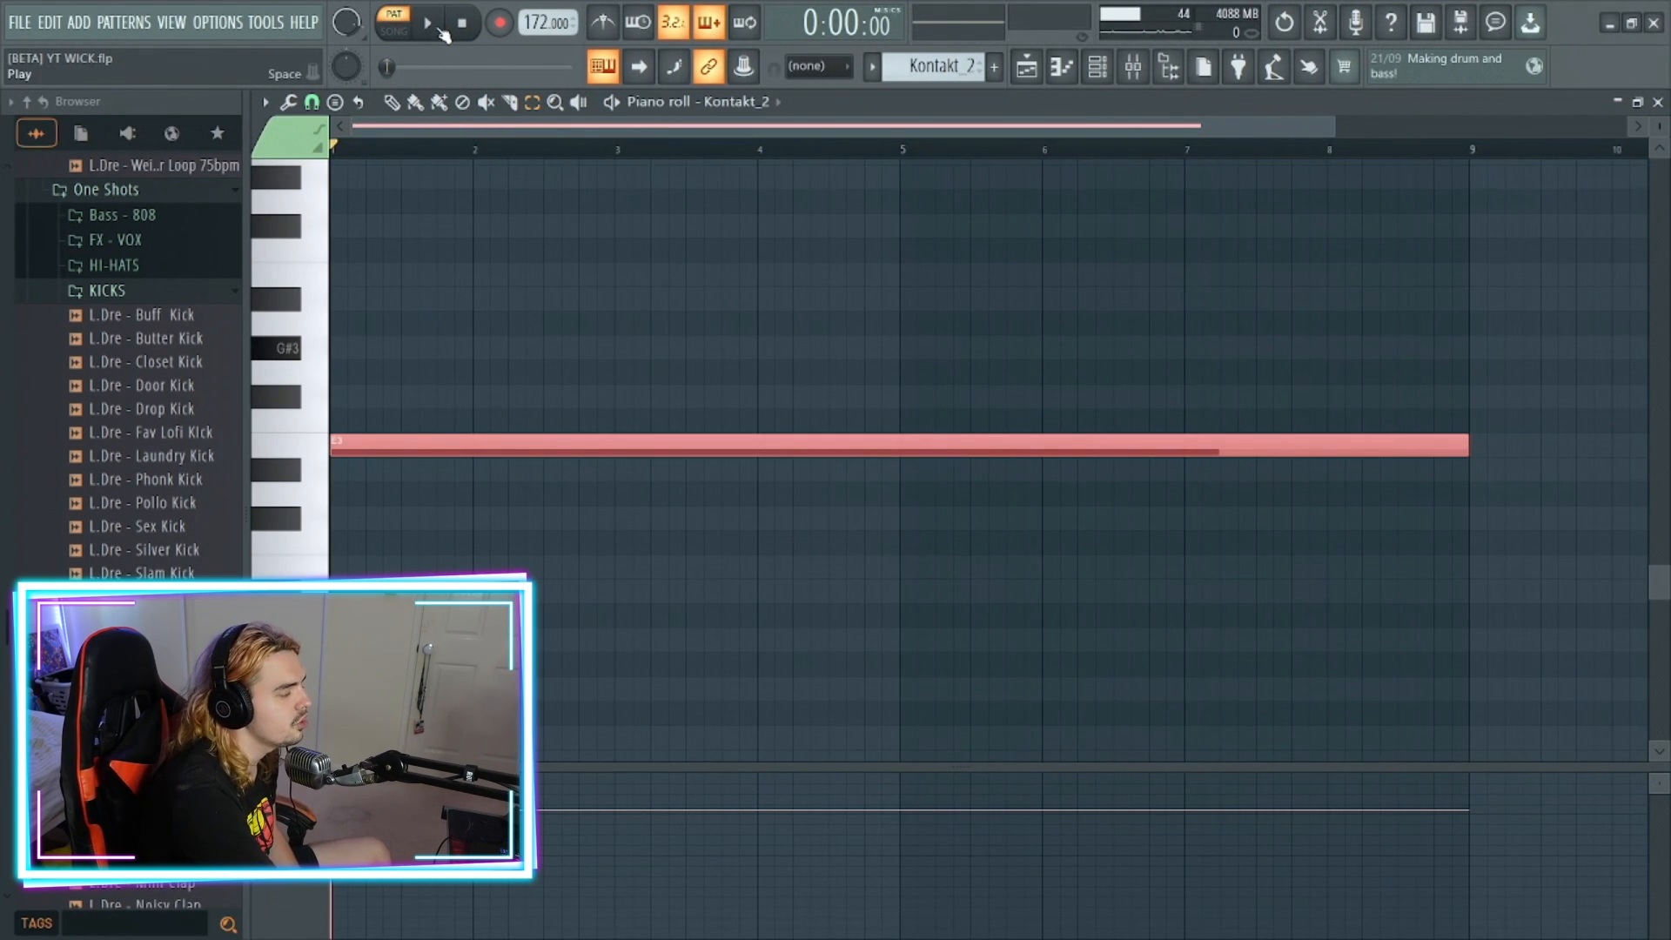
left_click(441, 31)
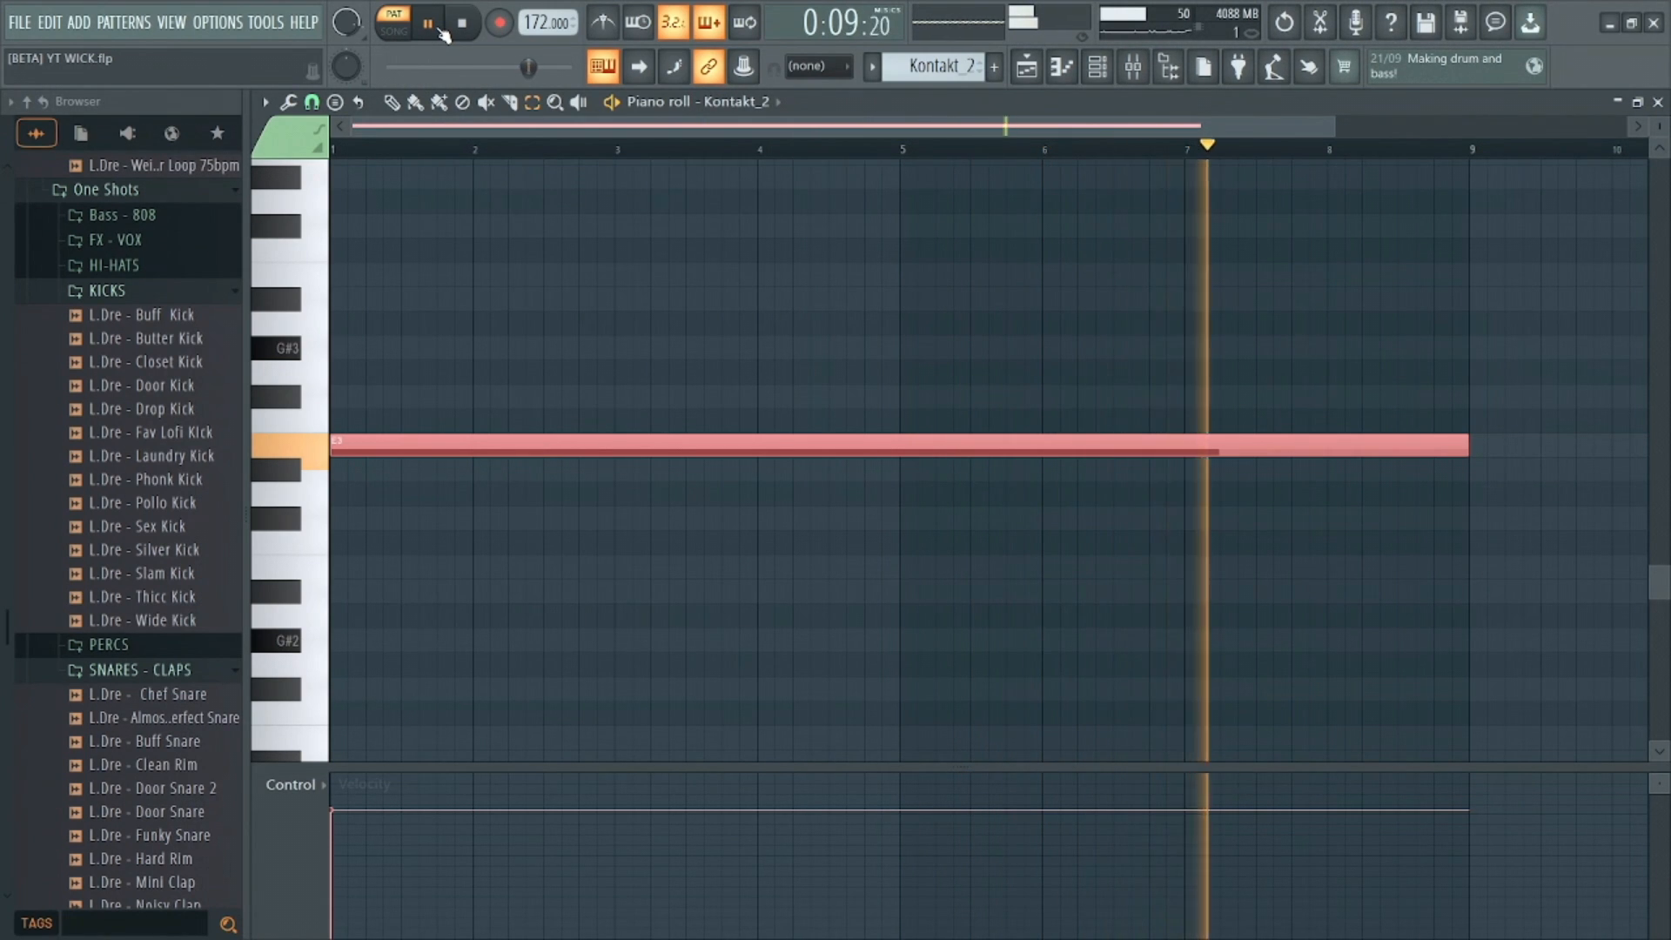
left_click(442, 31)
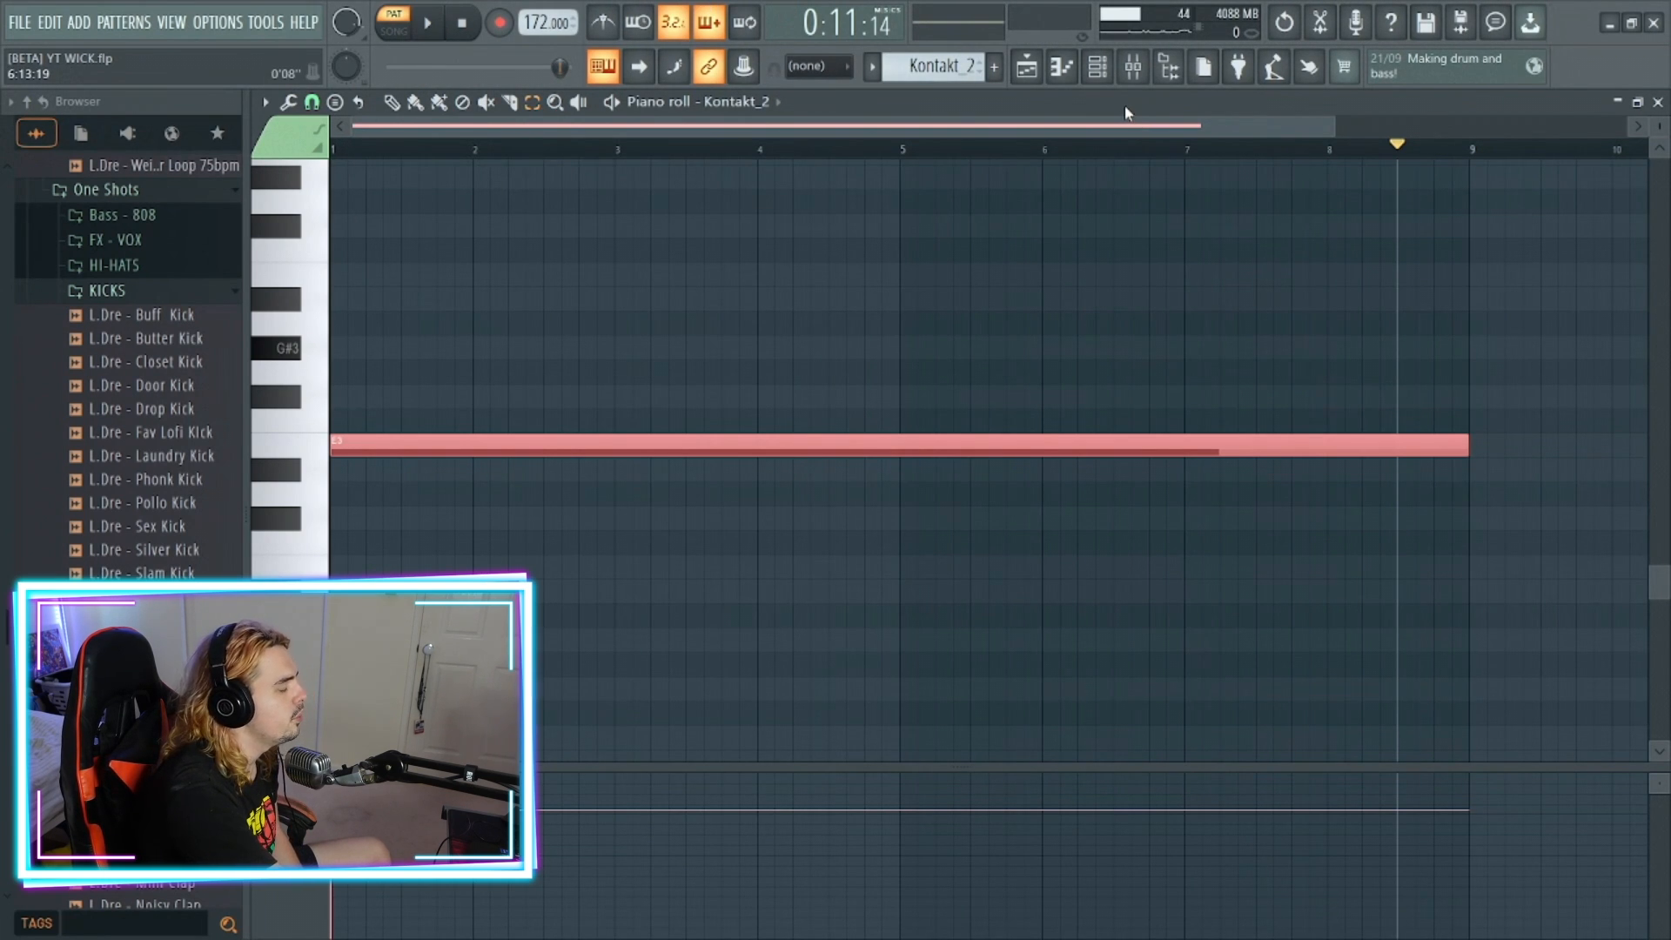
Inspect the 20Hz + 18kHz cut equalizer on the Kontakt_2 mixer track and close it
left_click(1133, 70)
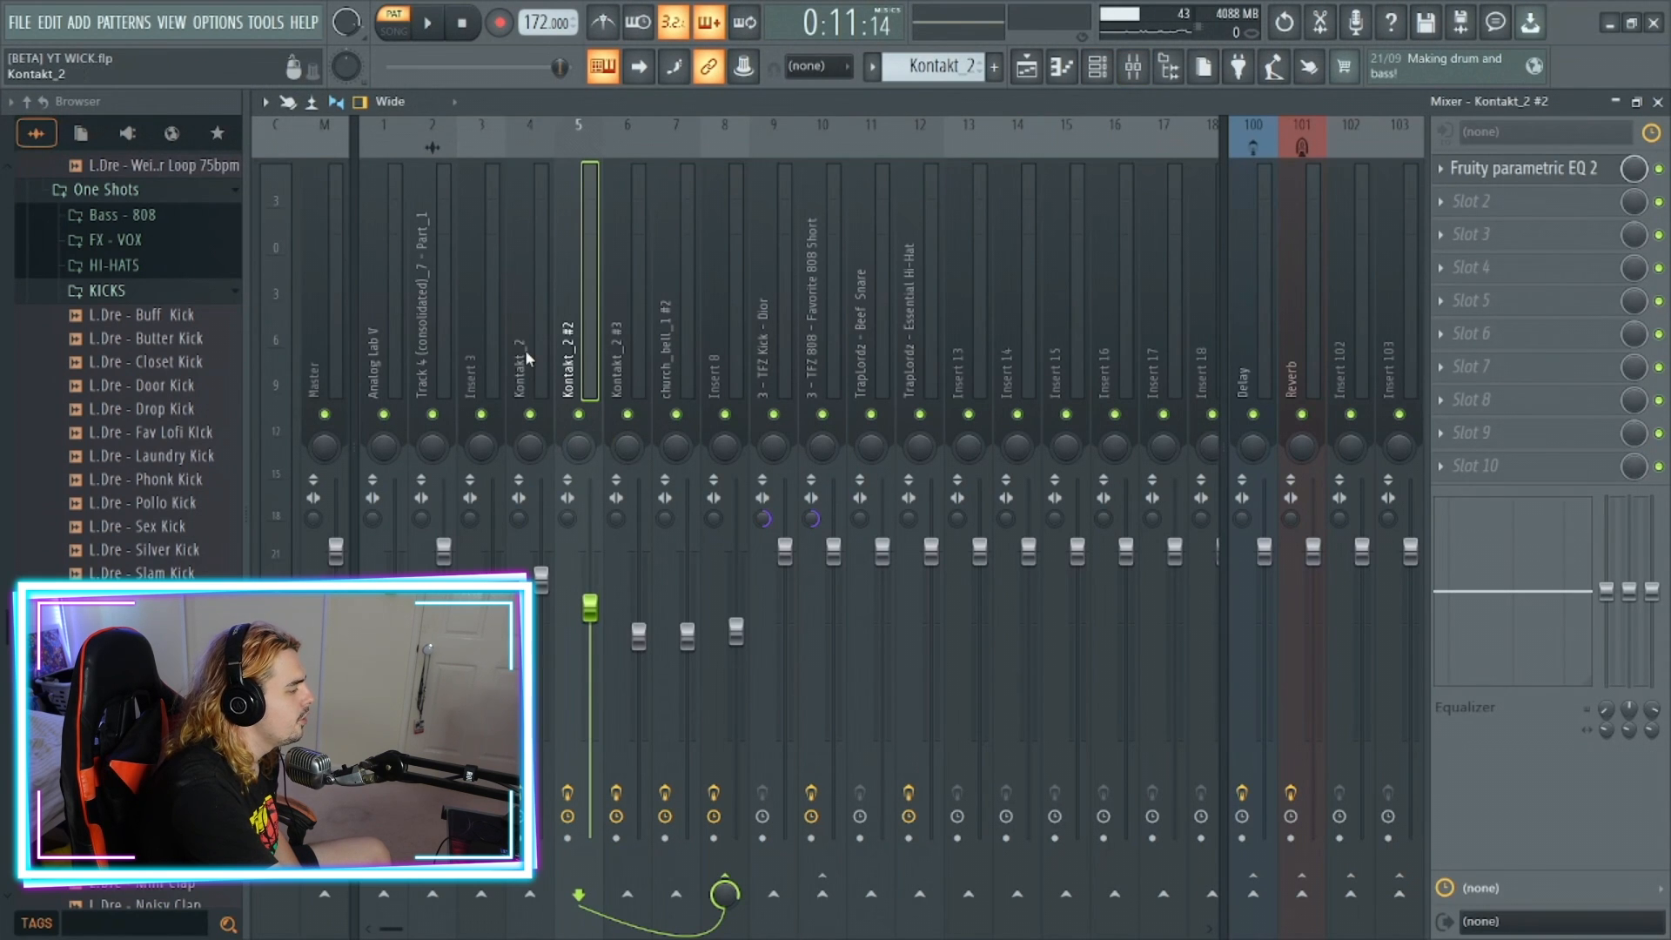
left_click(527, 359)
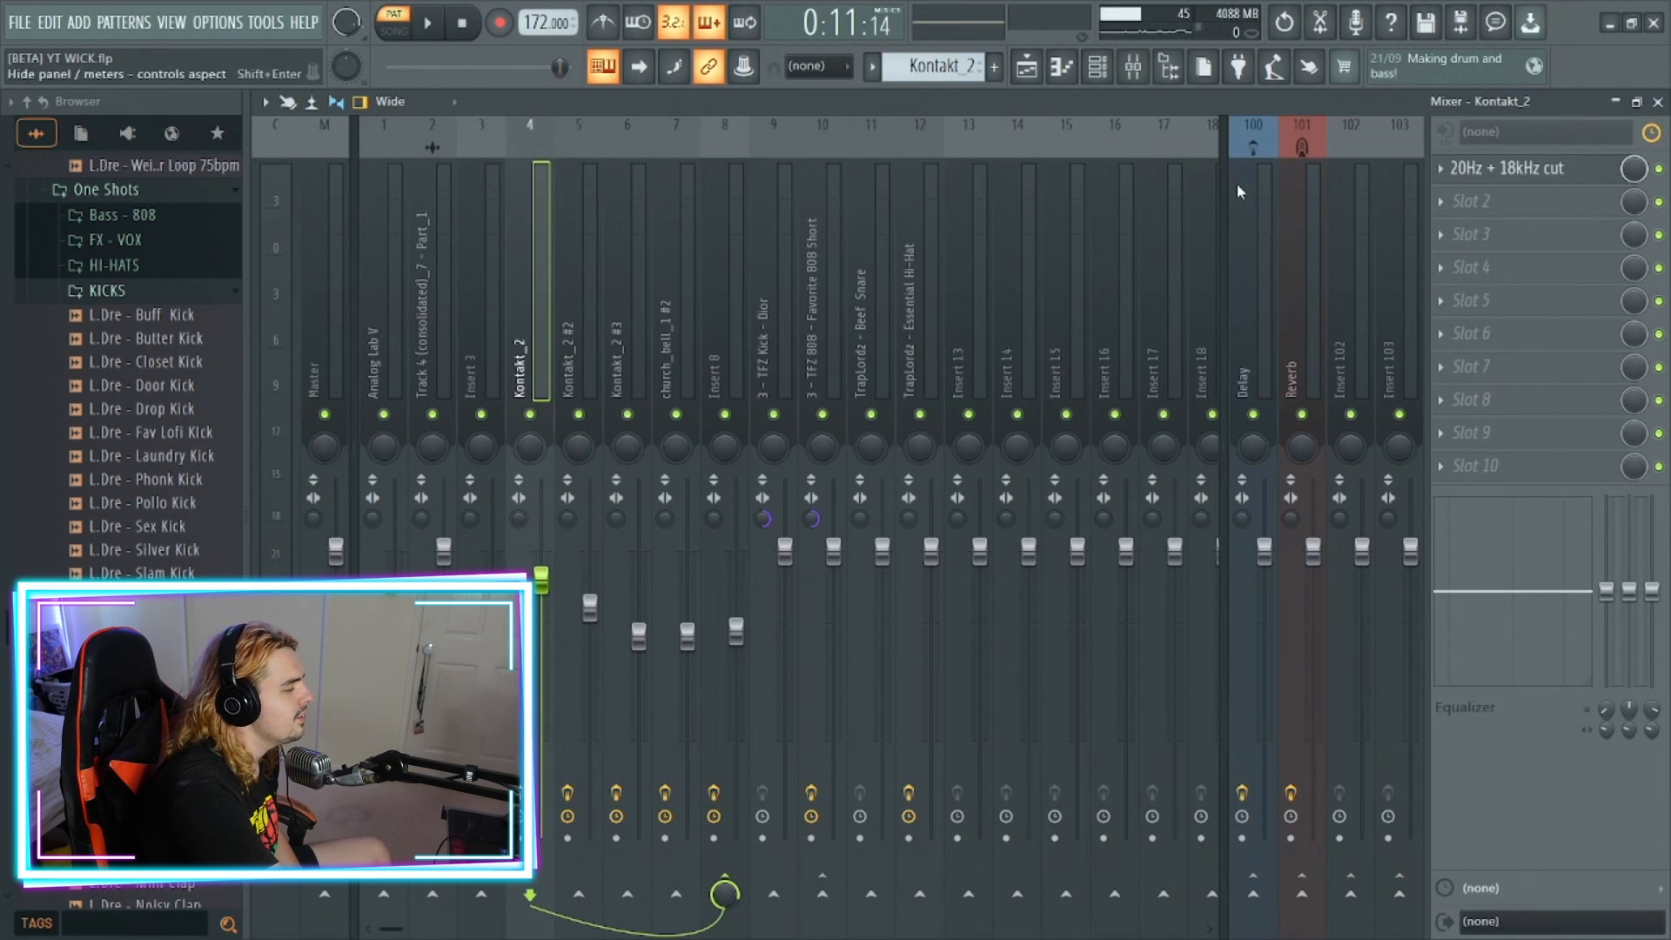
left_click(1519, 169)
left_click_drag(474, 487, 438, 521)
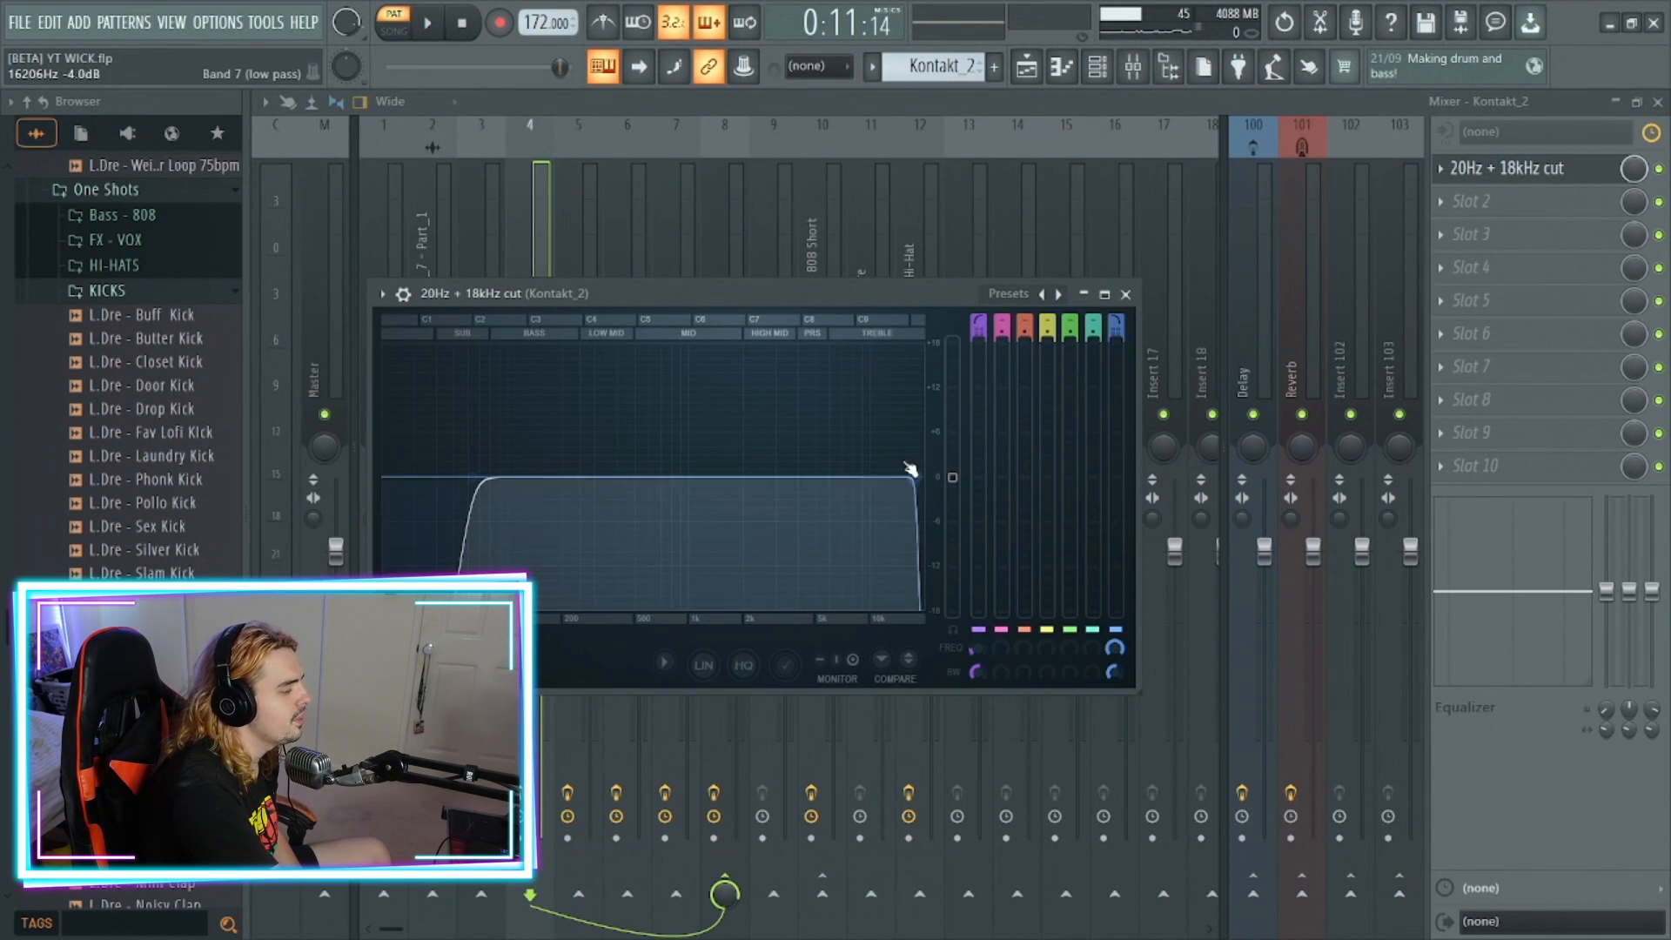
left_click(1125, 294)
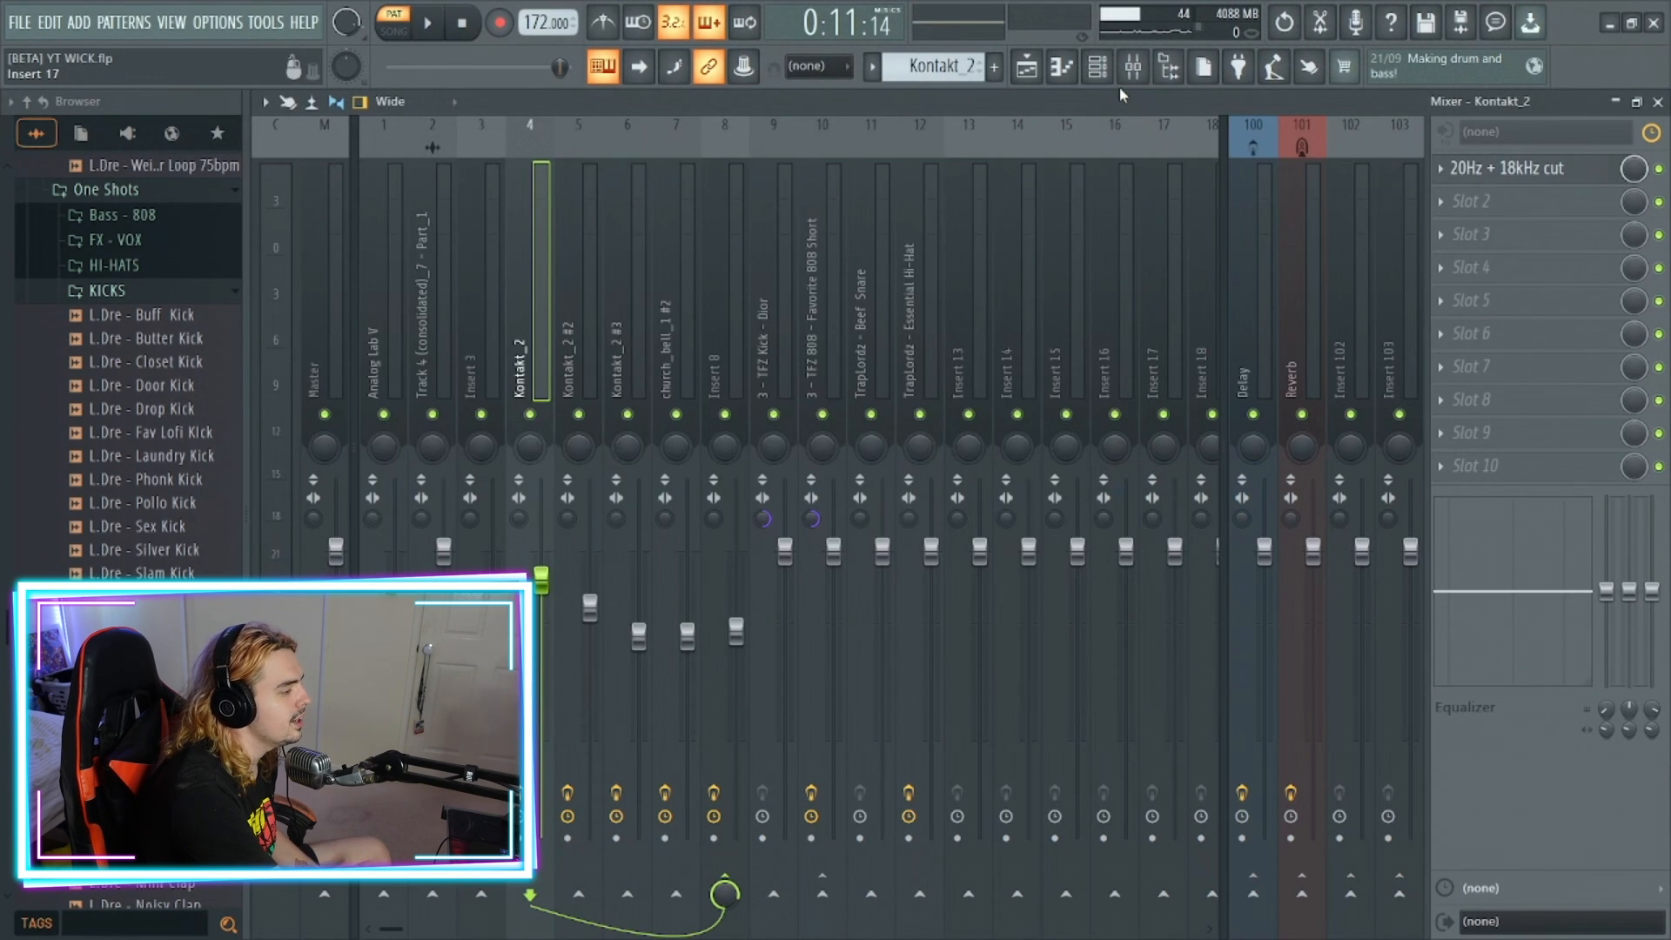
Switch to the Analog Lab V pattern and open the Analog Lab V channel's notes in the piano roll
scroll(950, 62, "down", 1)
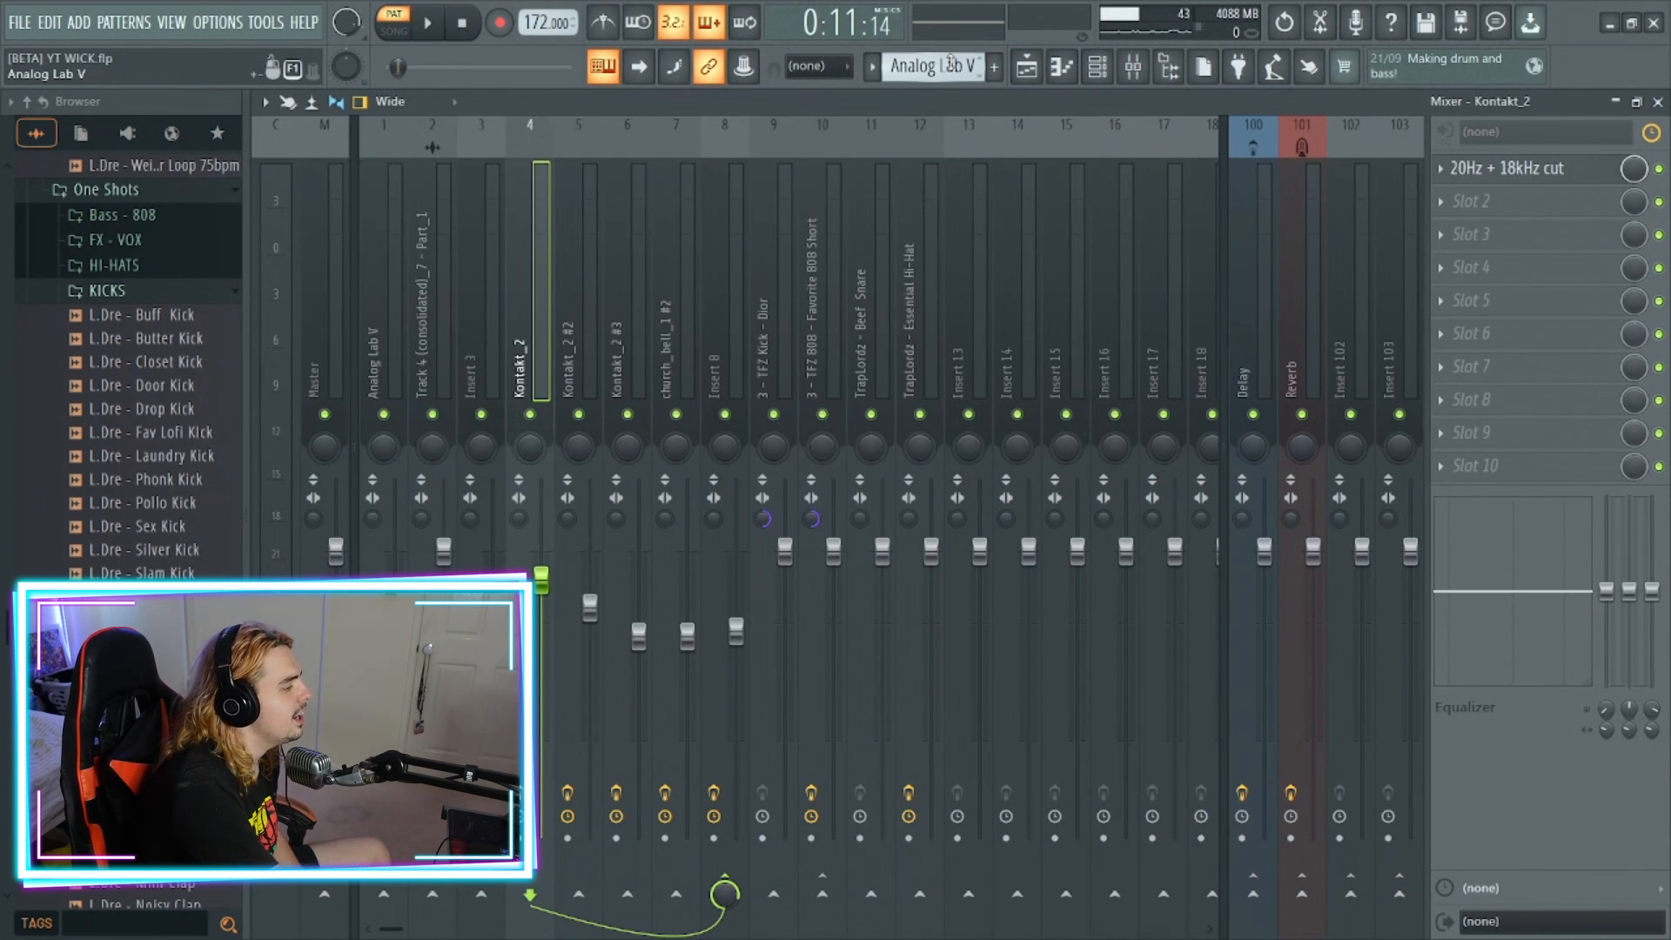
left_click(1097, 66)
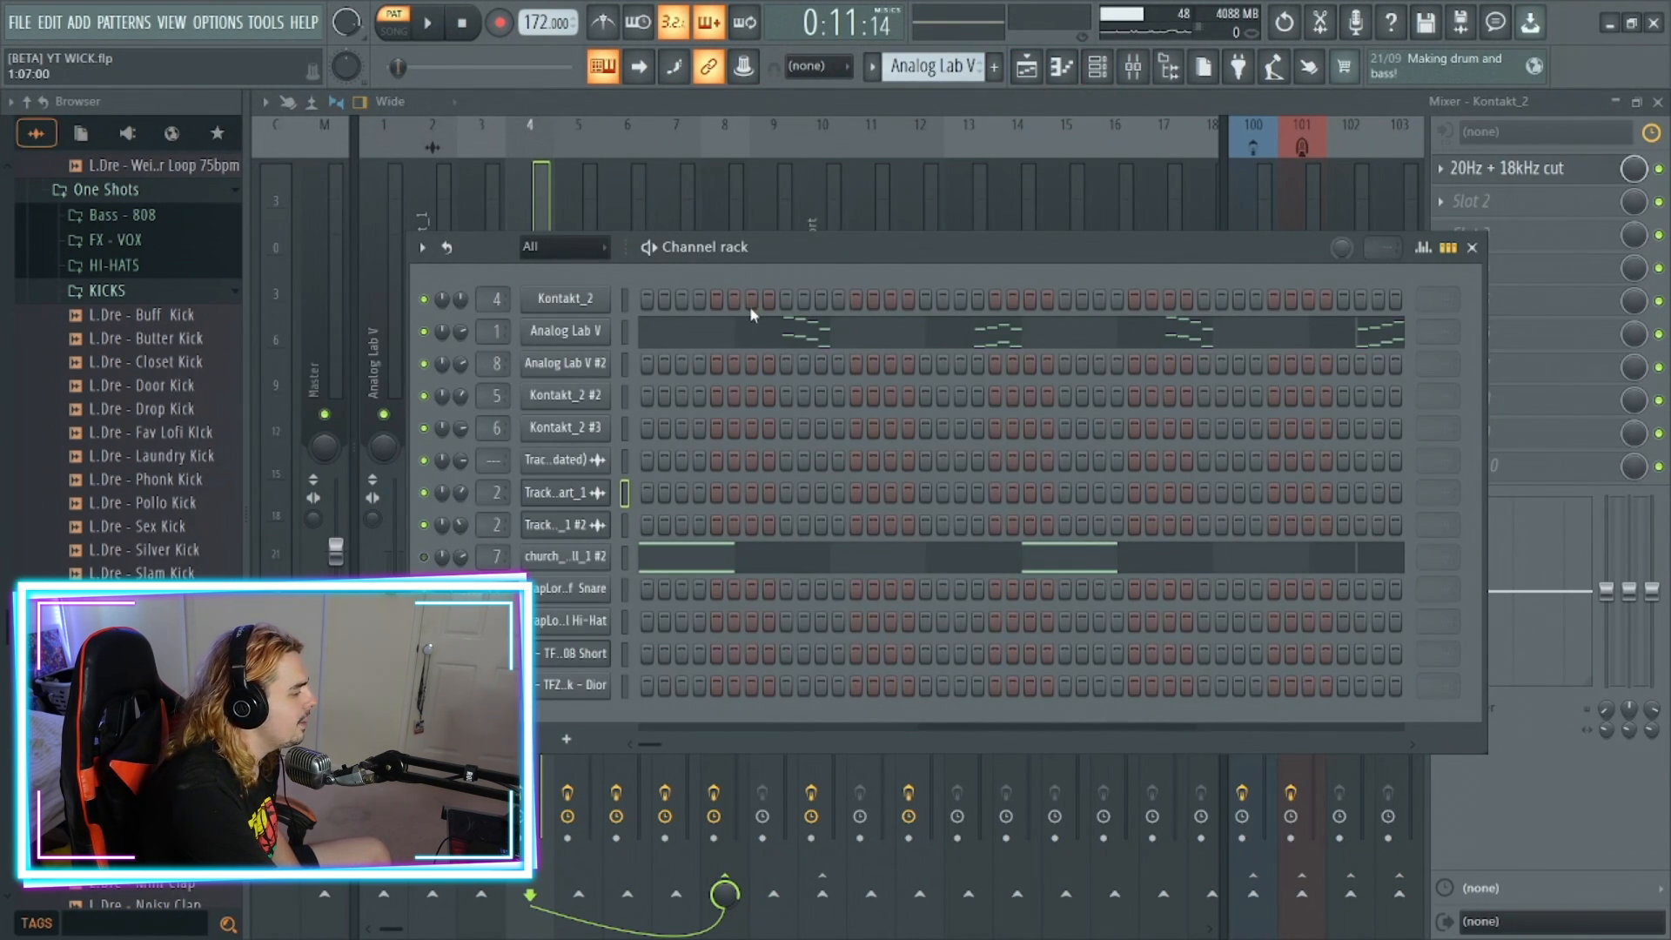
left_click(756, 333)
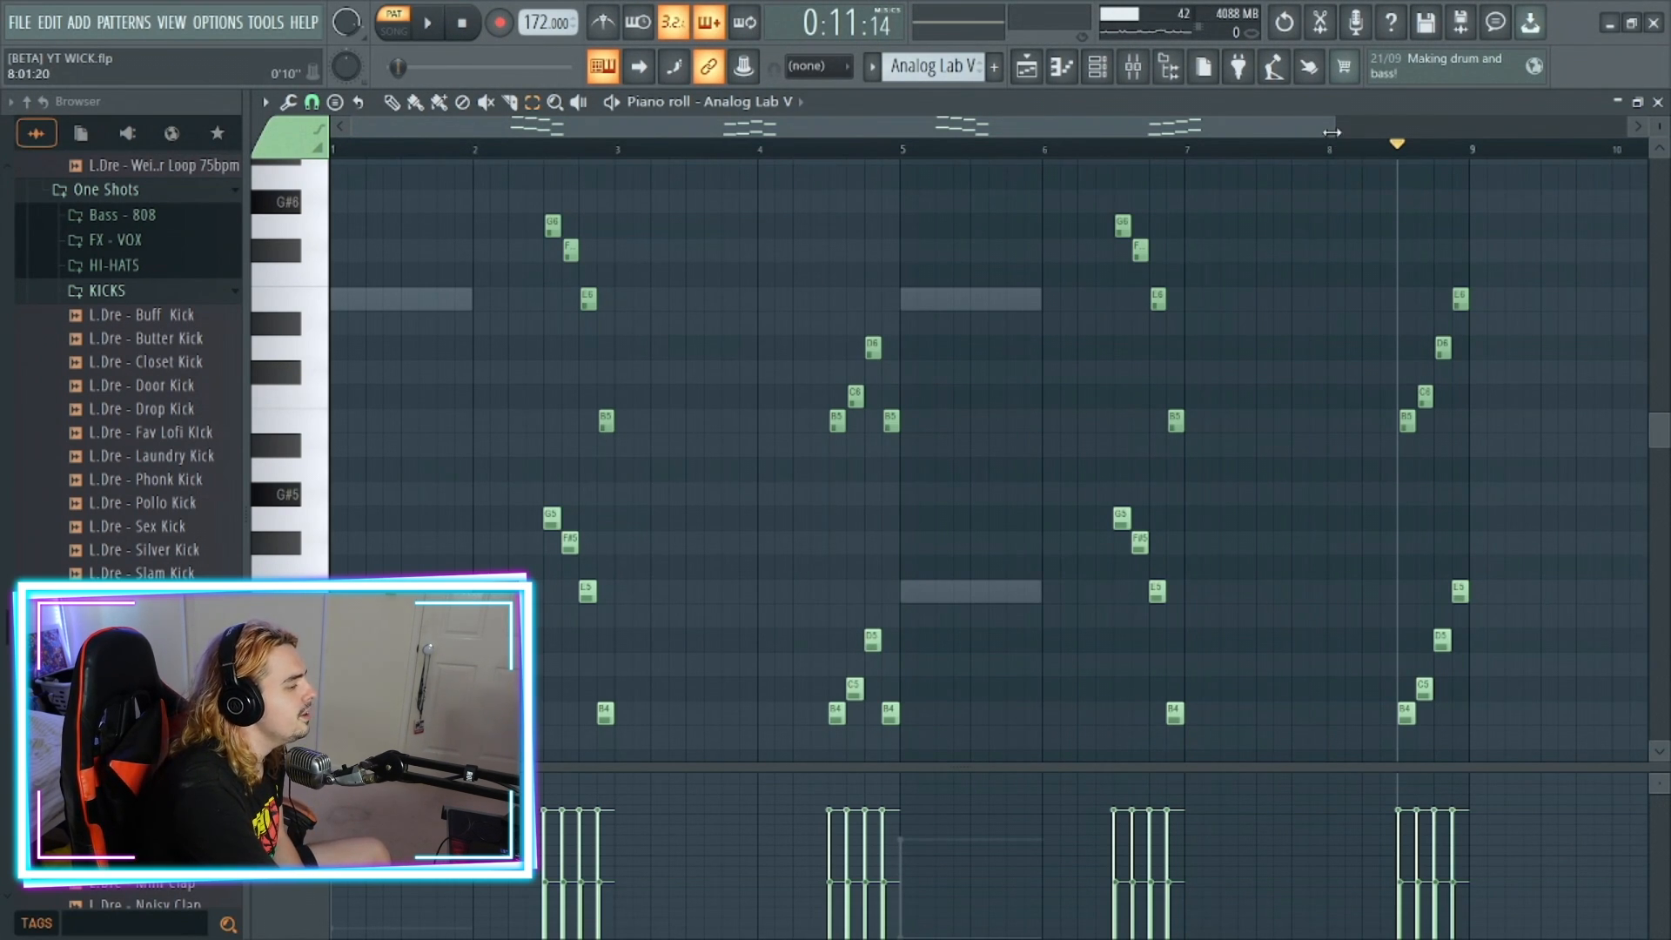
left_click_drag(1331, 133, 727, 132)
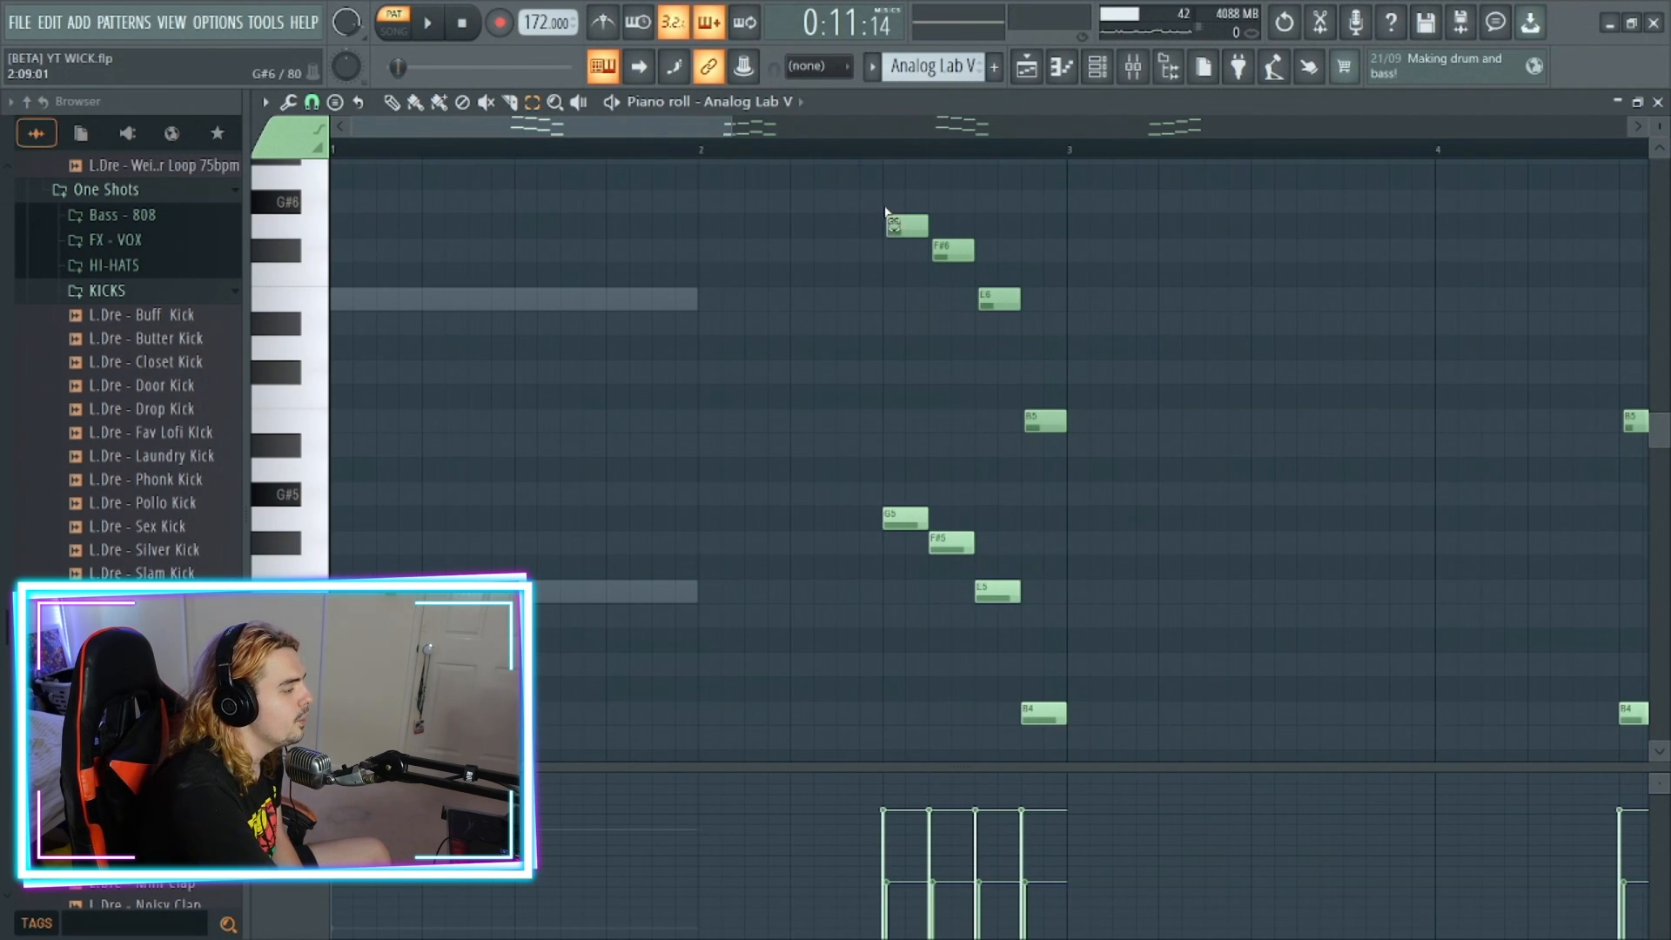
Examine each note of the upper-octave descending phrase in bar 2 and select all four notes together
left_click(904, 228)
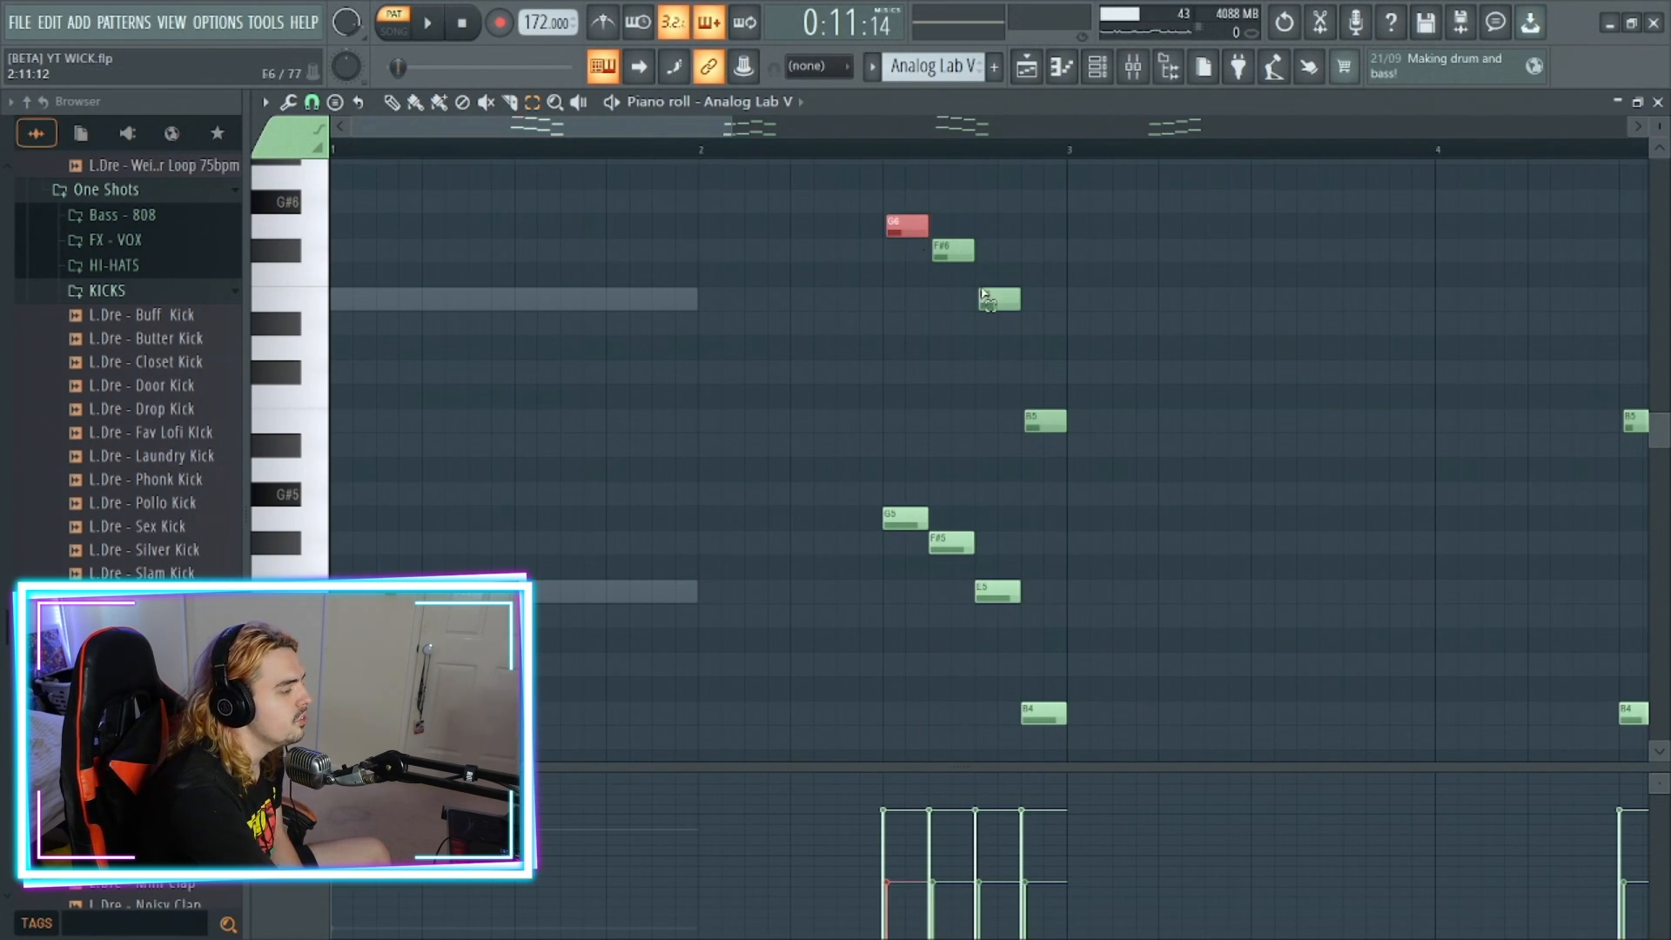
left_click(957, 252)
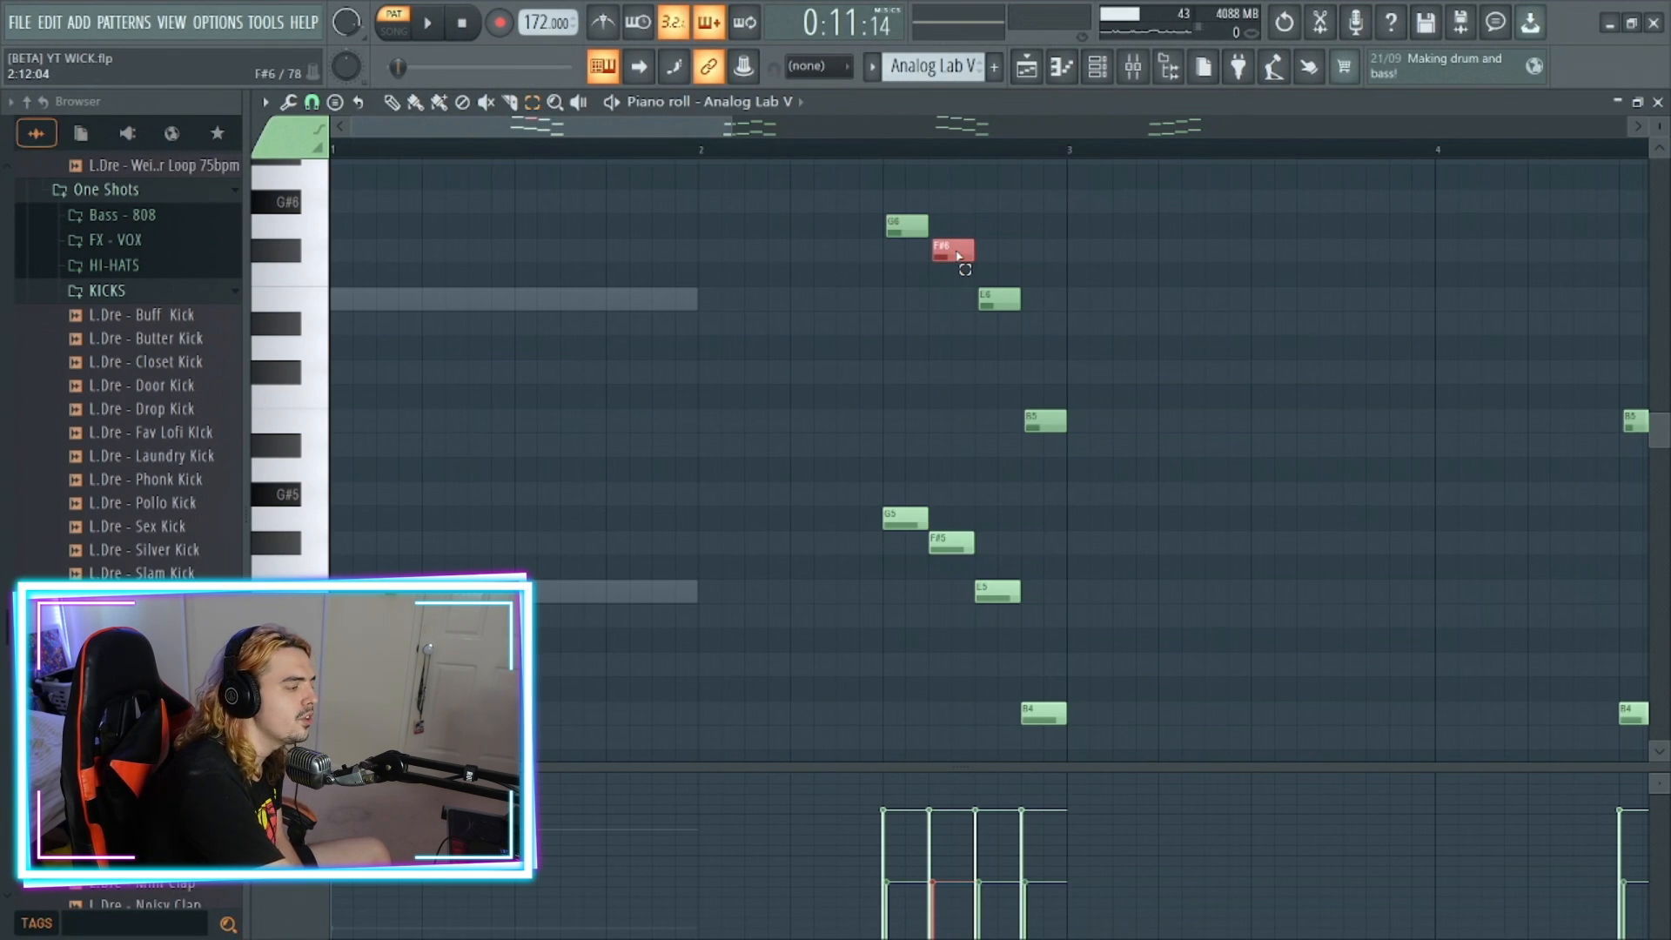
left_click(998, 301)
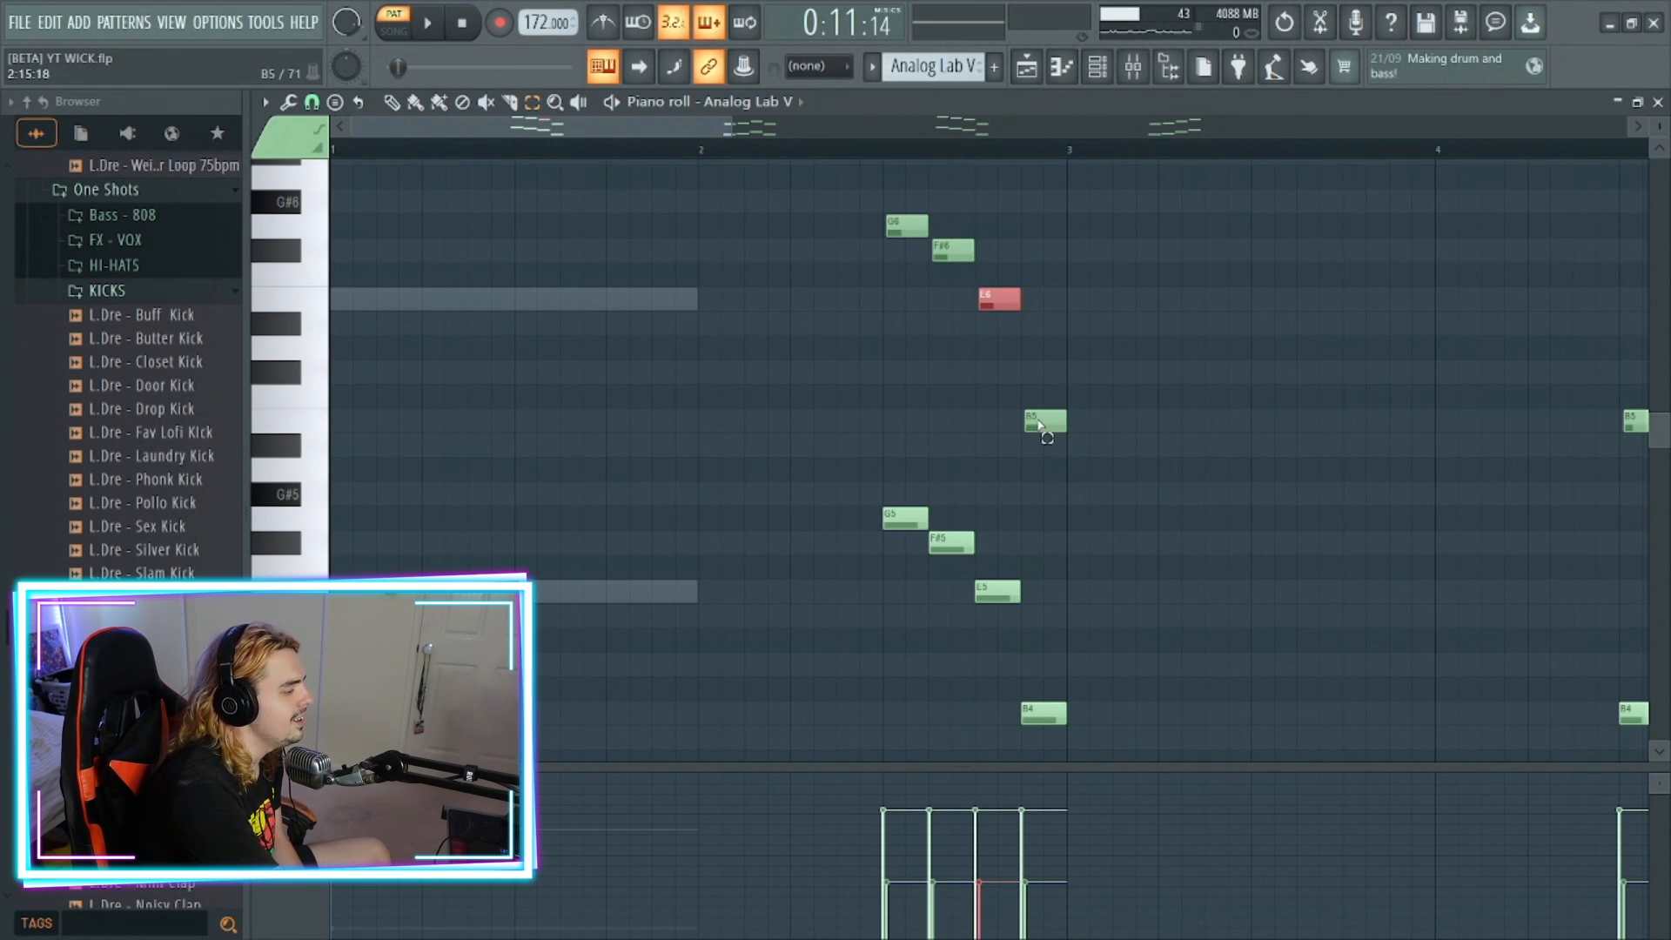
left_click_drag(1103, 477, 900, 213)
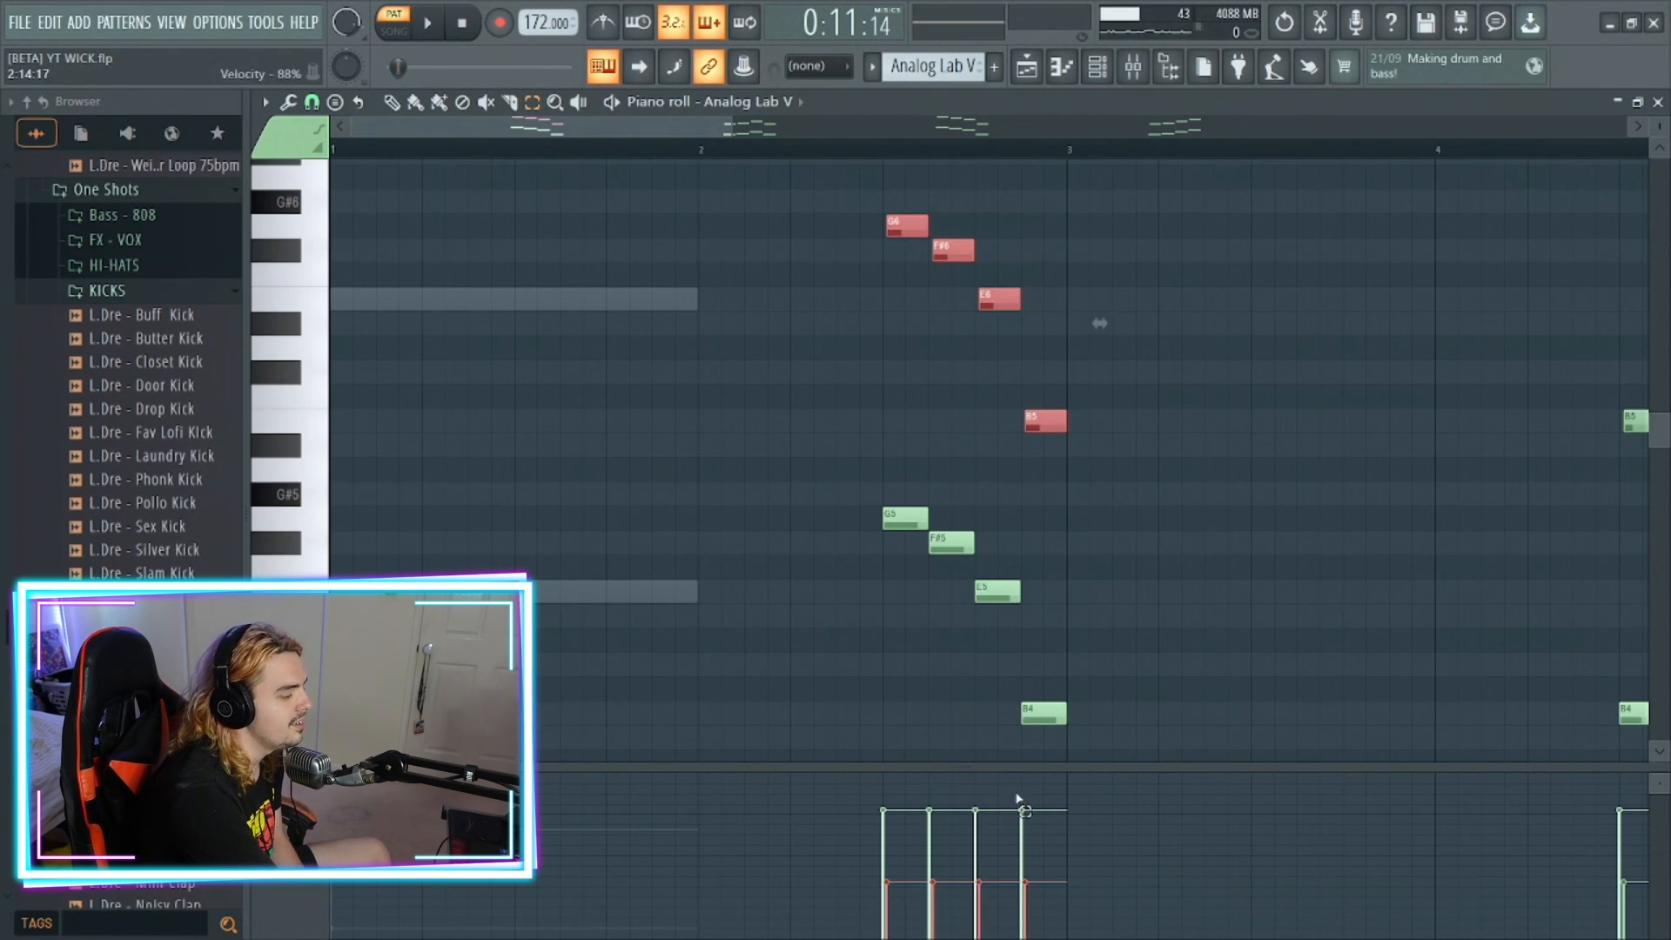
left_click_drag(1121, 553, 876, 157)
left_click_drag(873, 233, 1072, 470)
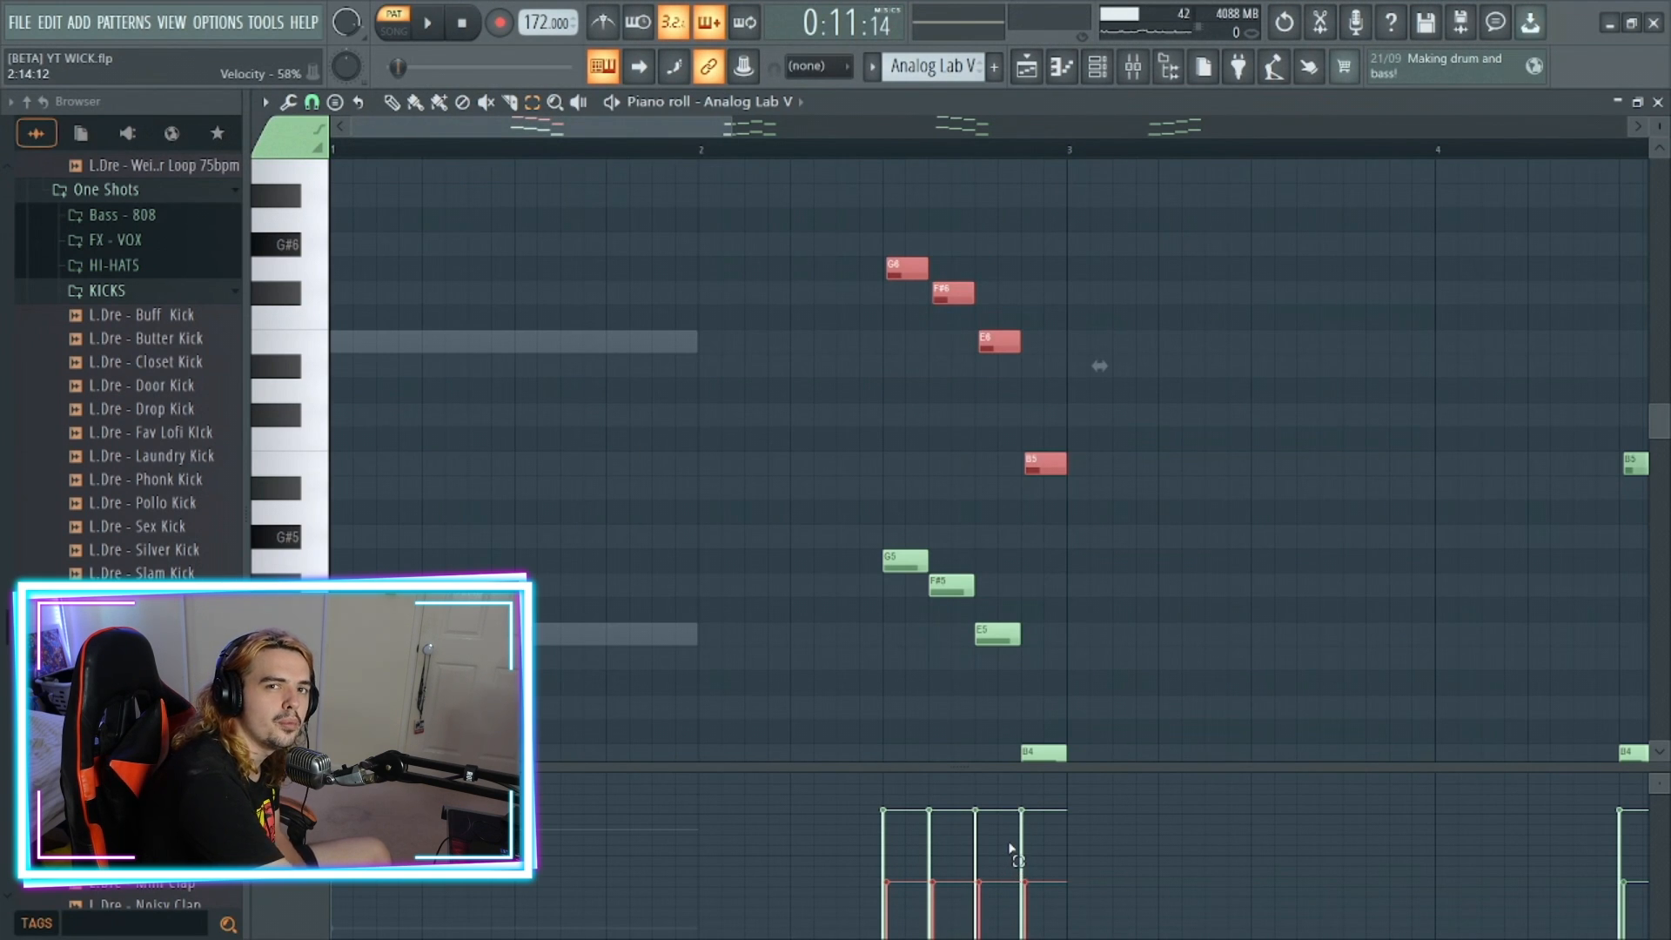
Go through the upper-octave phrase in bar 4 note by note and select its four notes
left_click_drag(697, 144, 931, 153)
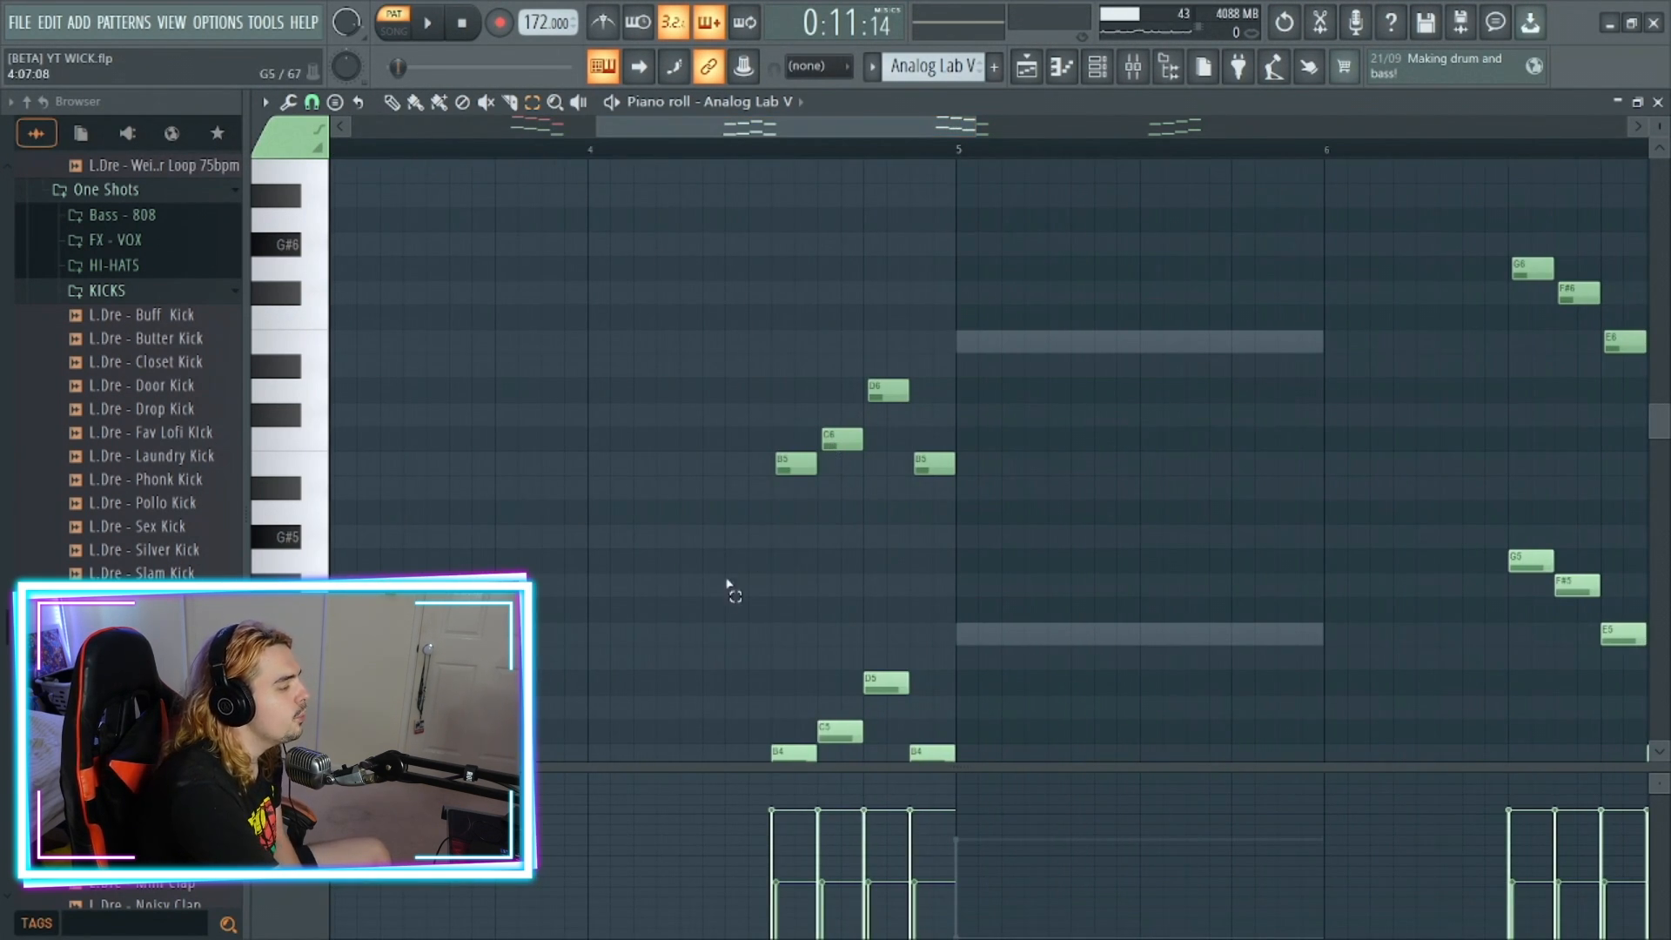
left_click(783, 470)
left_click(839, 445)
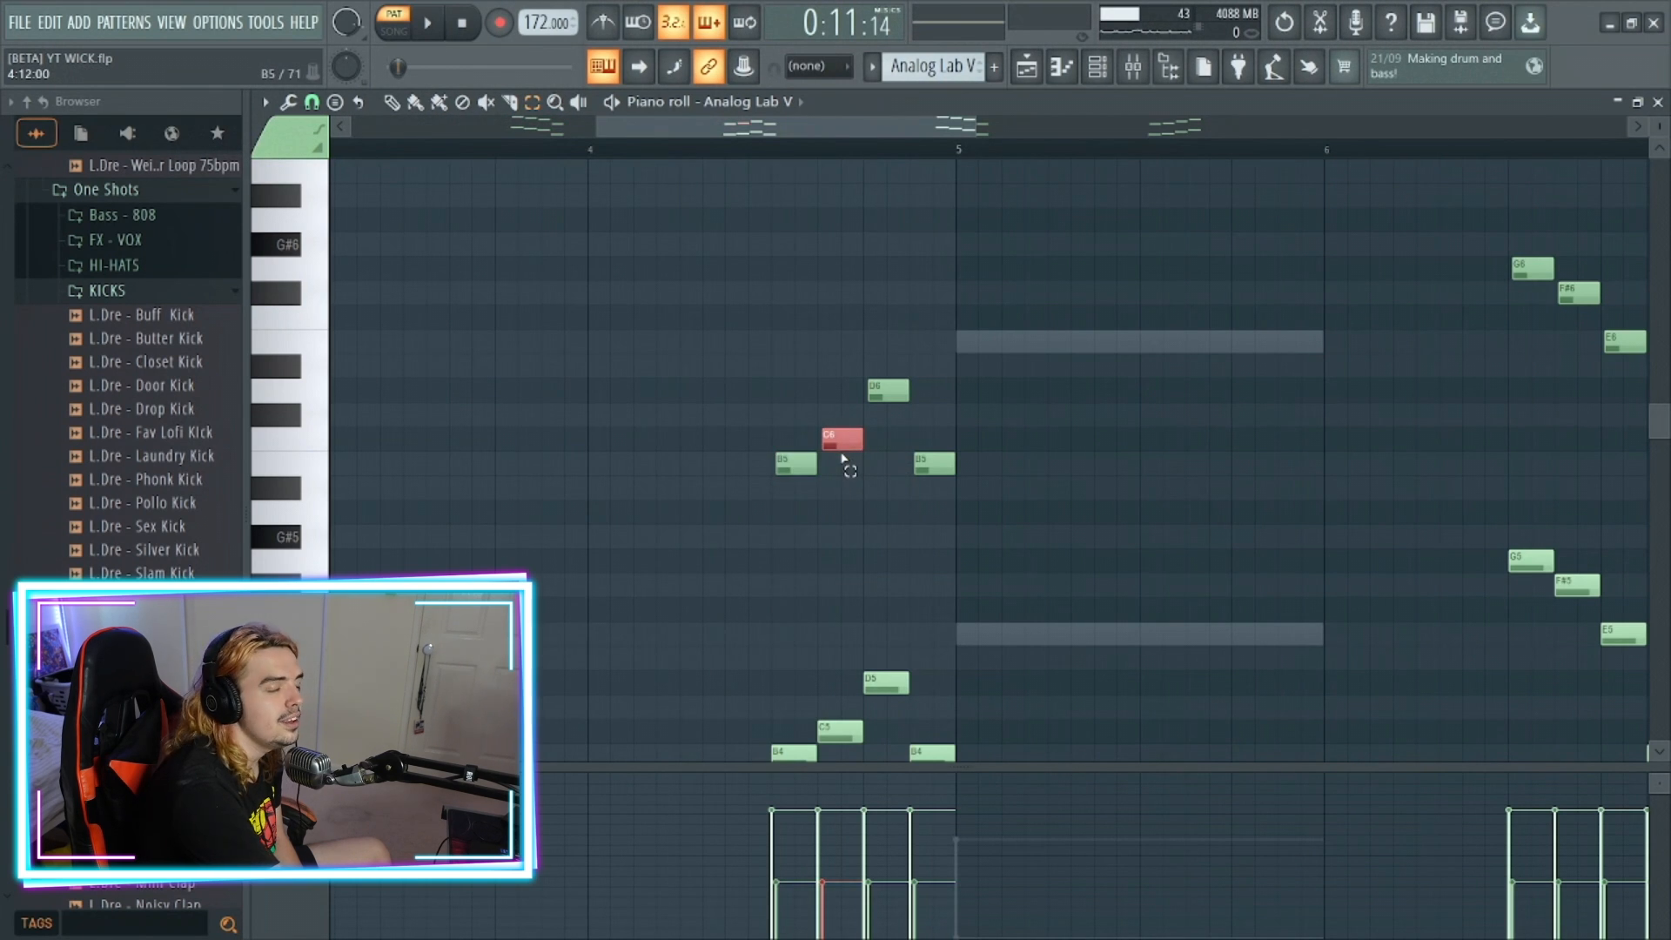
left_click(895, 391)
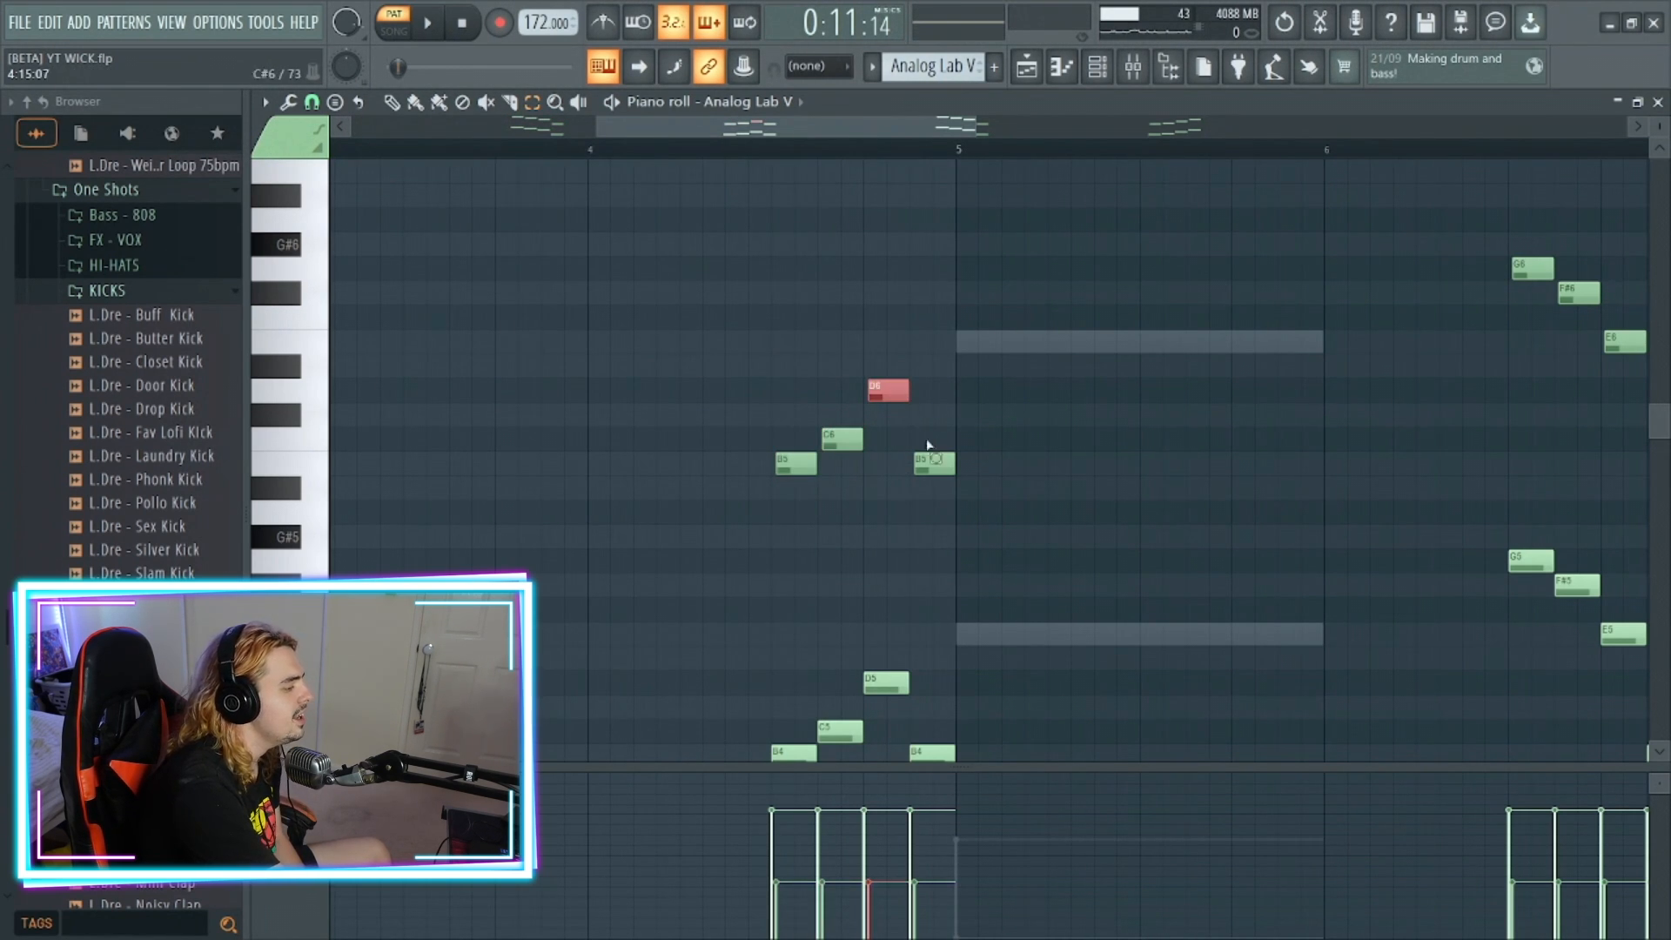
left_click(931, 467)
left_click_drag(1040, 576, 764, 370)
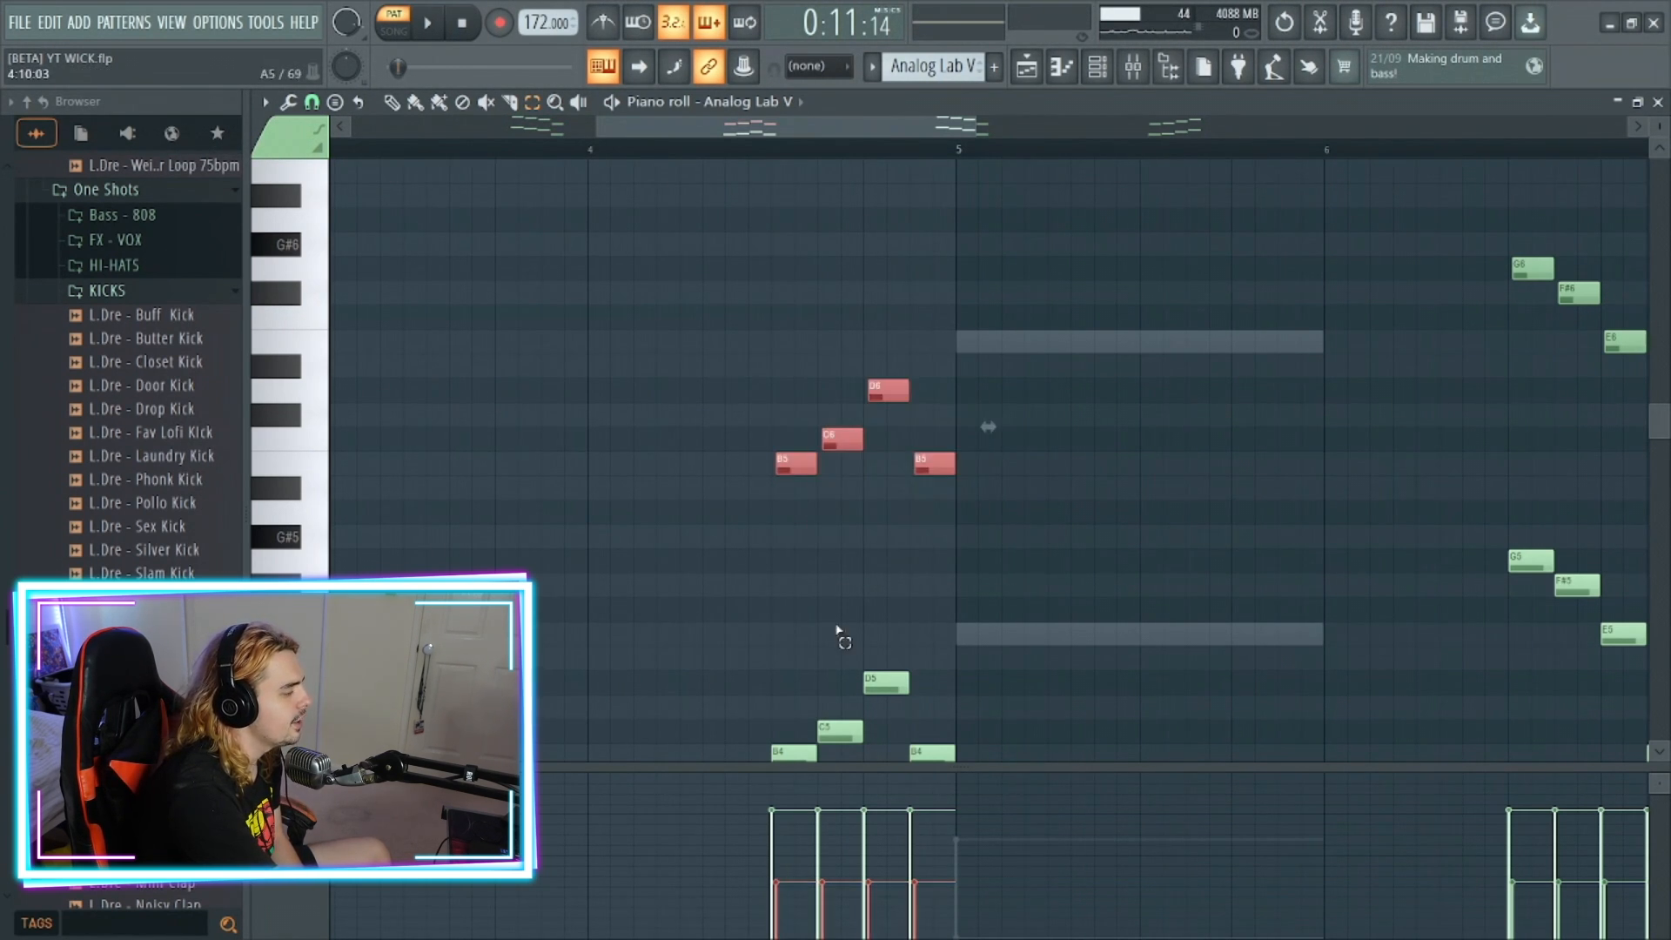
Review the upper-octave descending phrase in bar 6 note by note and select its four notes
scroll(867, 133, "right", 5)
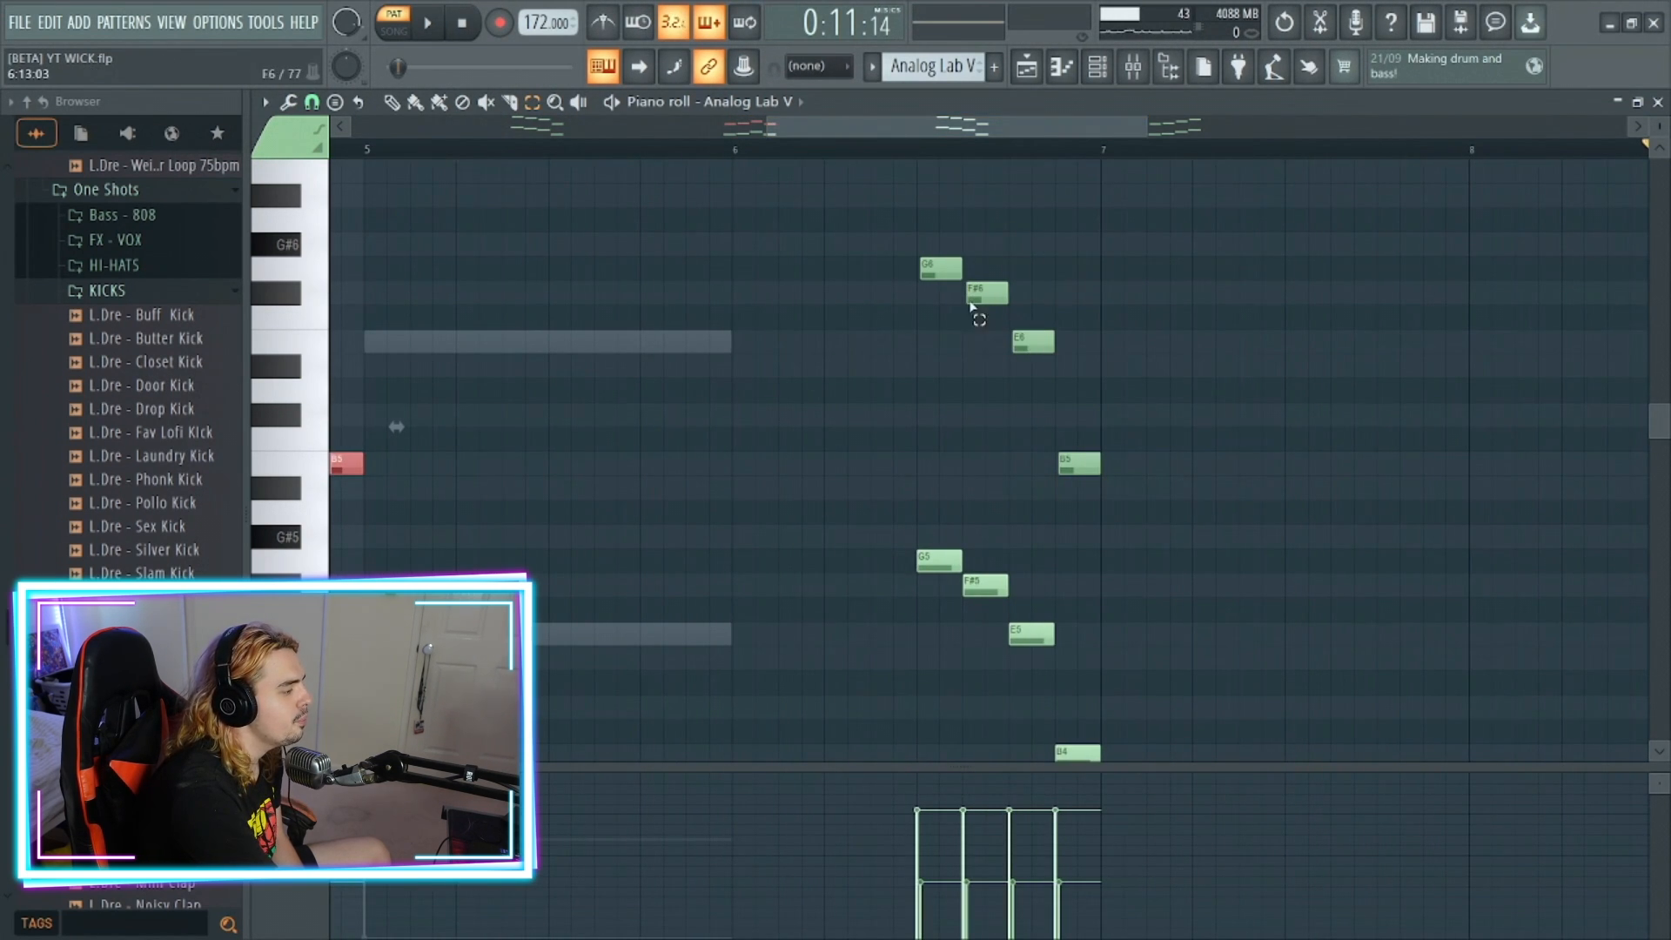
left_click(941, 274)
left_click(979, 294)
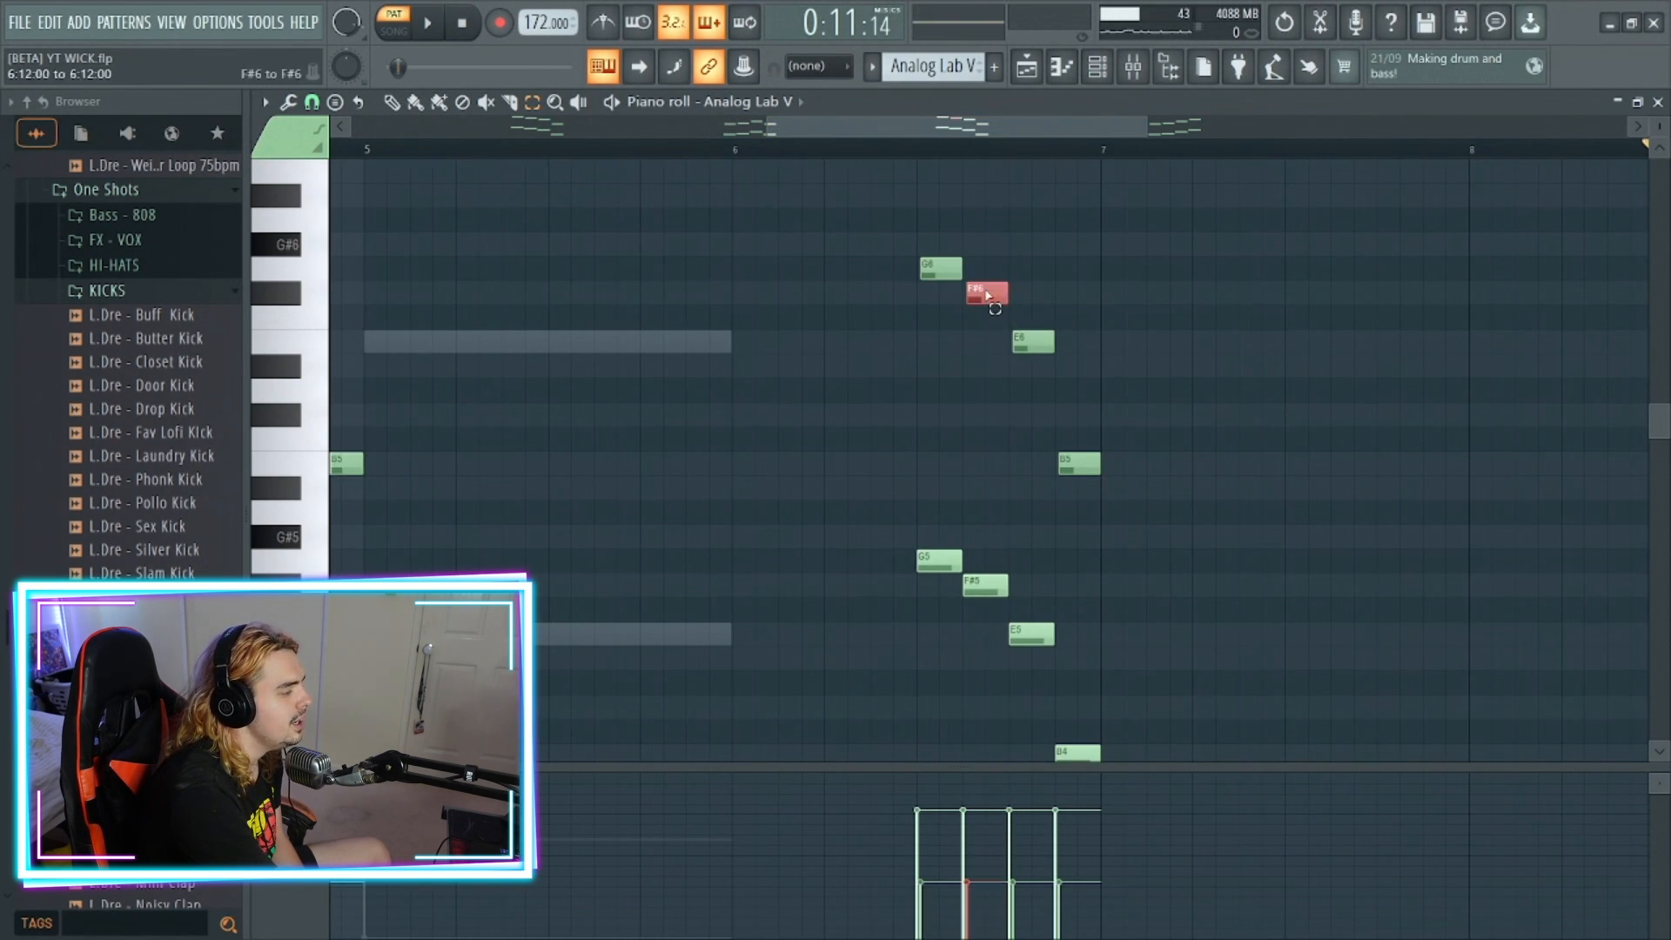
left_click(1033, 342)
left_click(1079, 464)
left_click_drag(1156, 525, 871, 112)
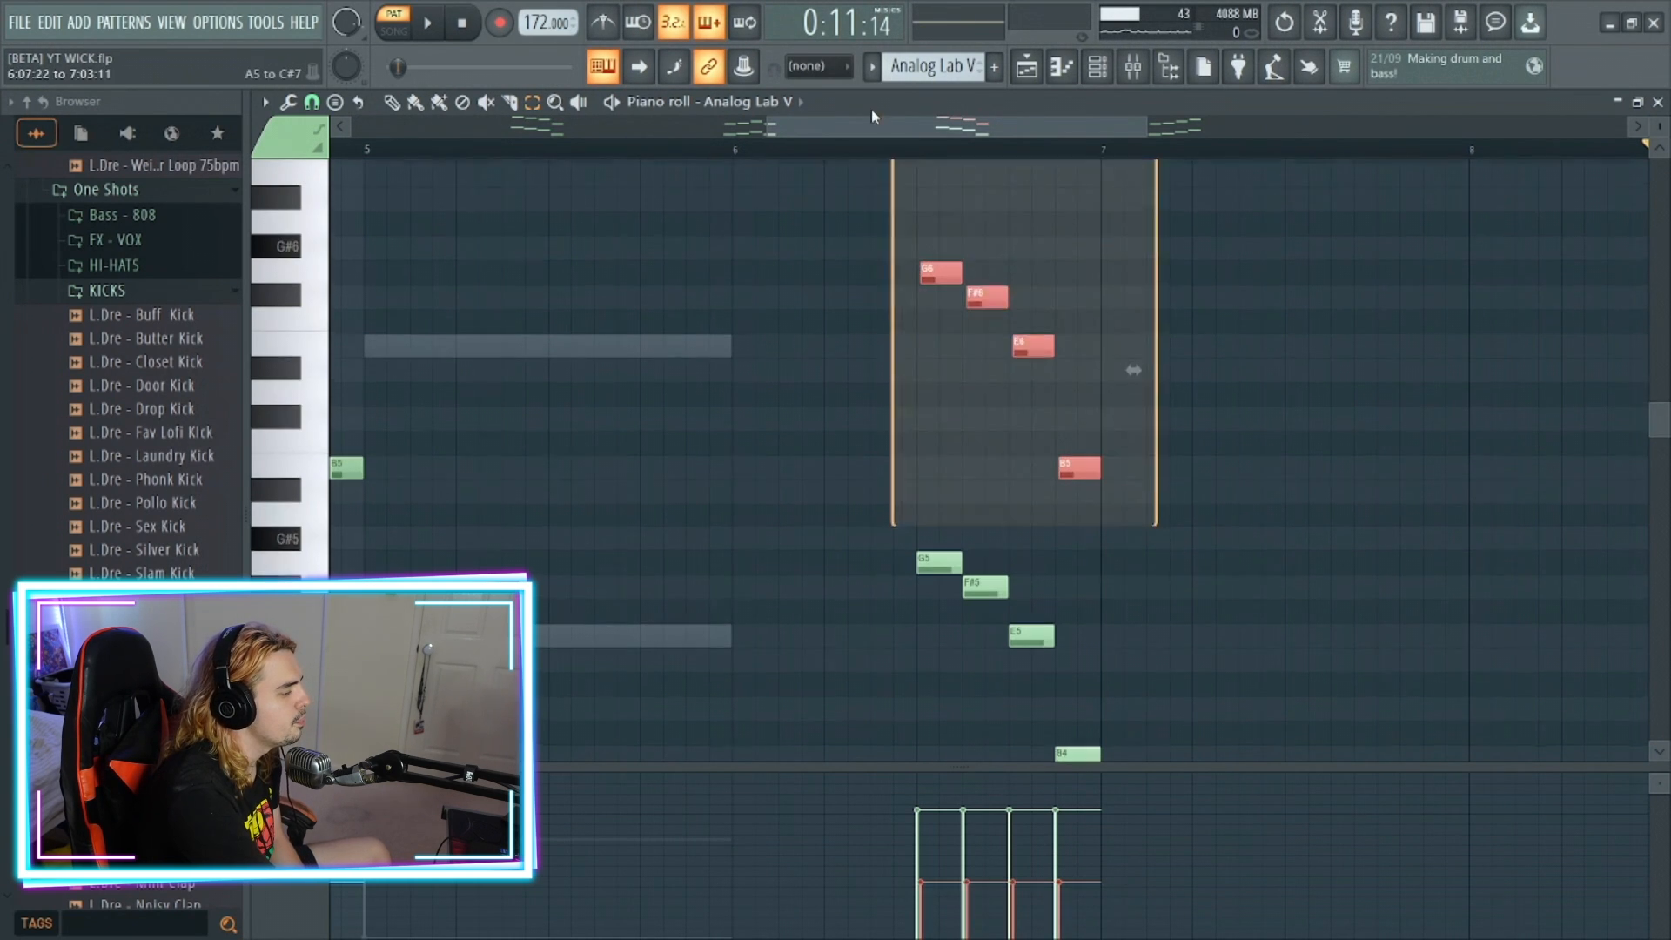
Step through the upper-octave ascending phrase in bar 8 and select its four notes
left_click_drag(1116, 129, 1218, 187)
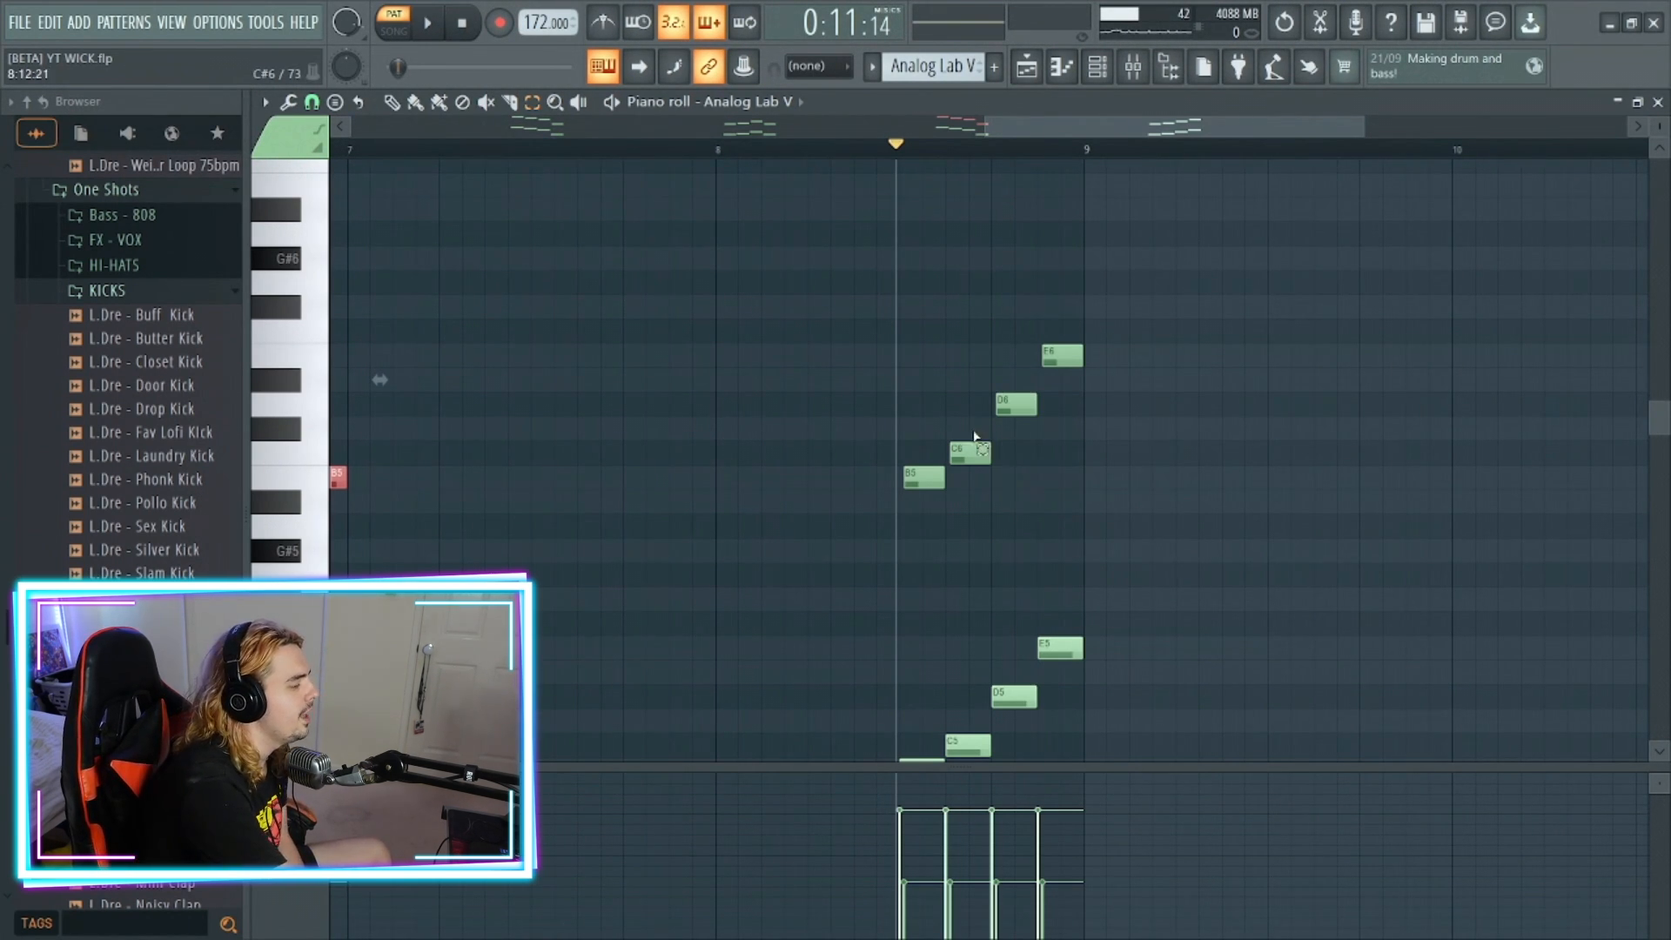
left_click(922, 477)
left_click(959, 459)
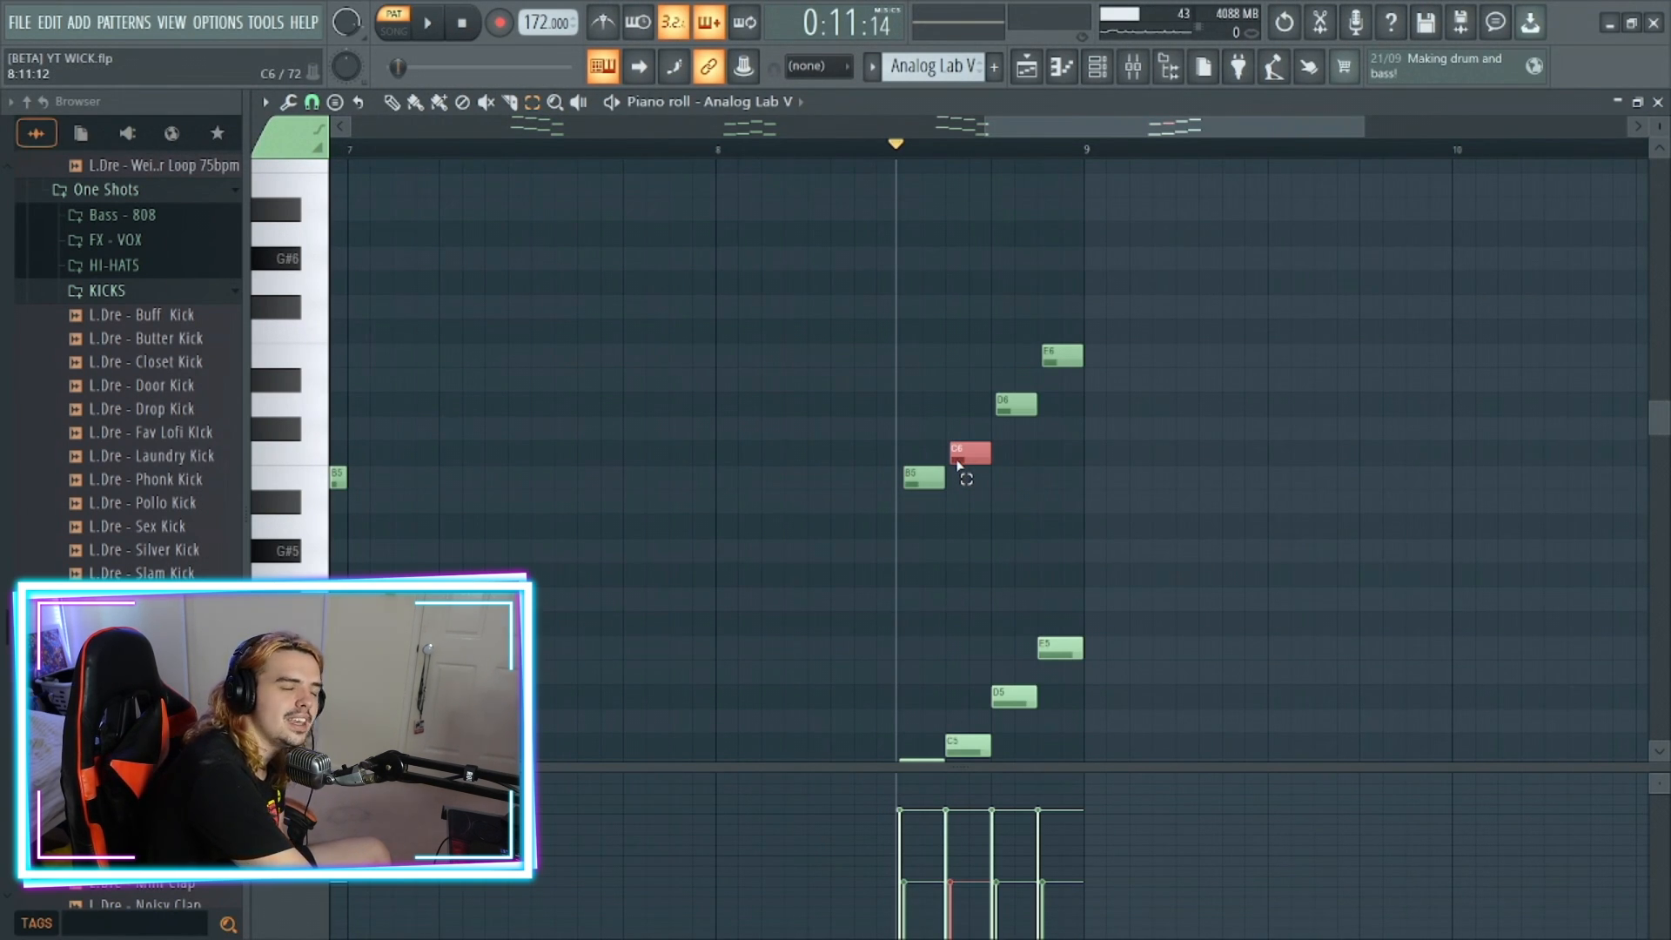
left_click(1016, 408)
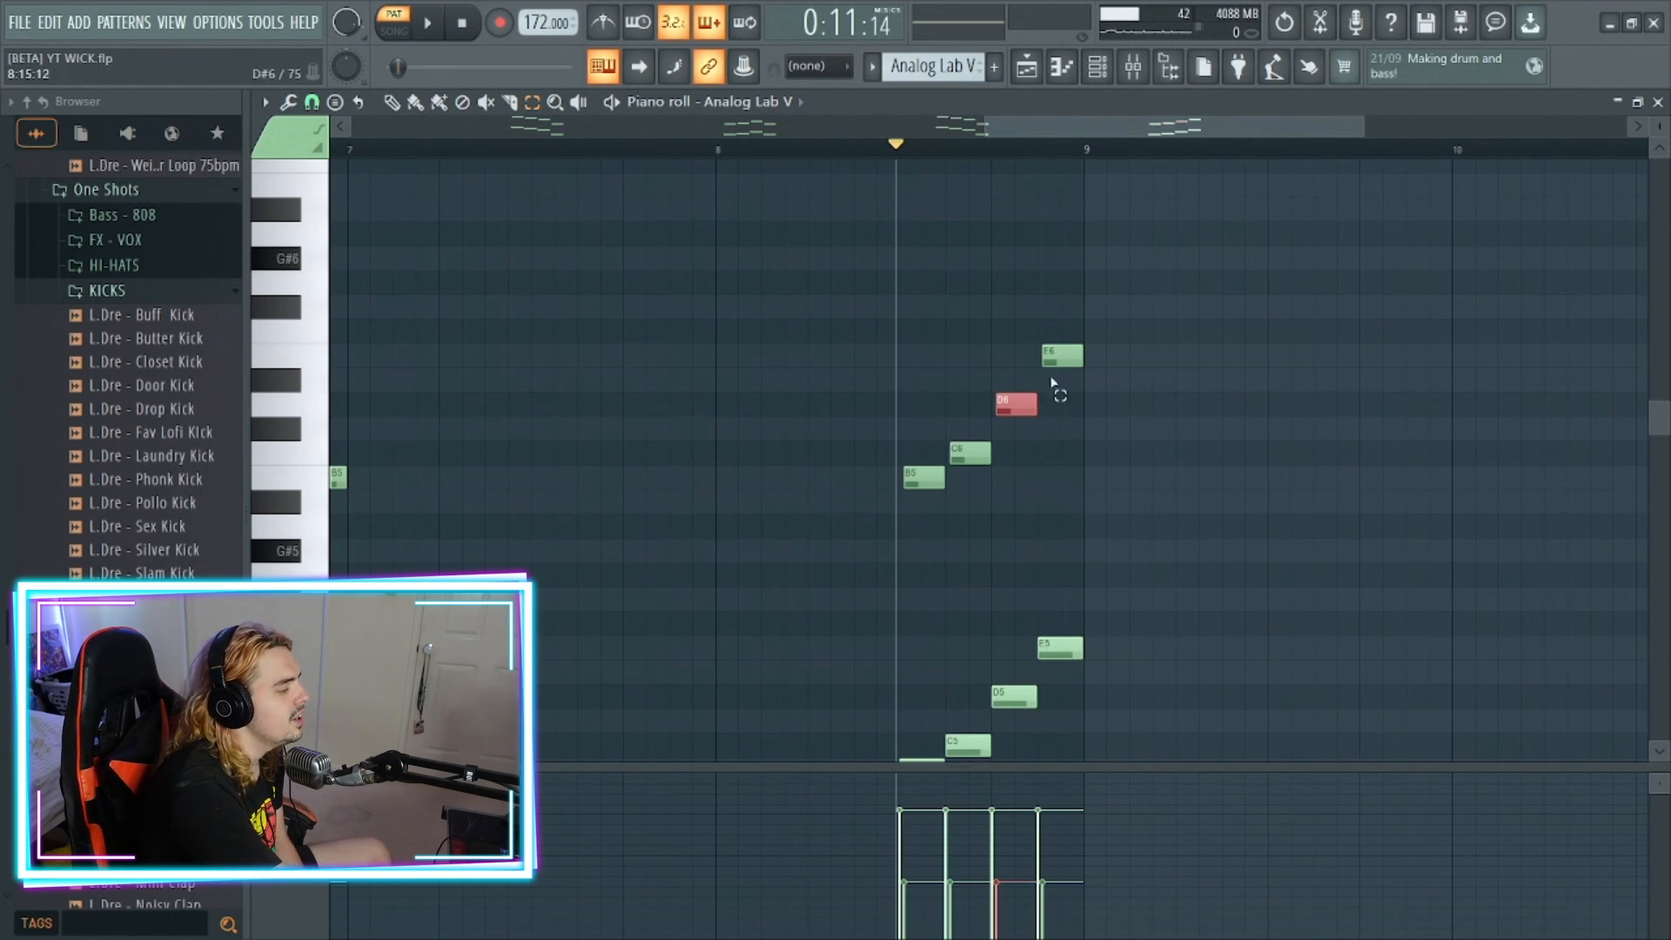
left_click(1062, 357)
left_click_drag(1149, 513, 700, 222)
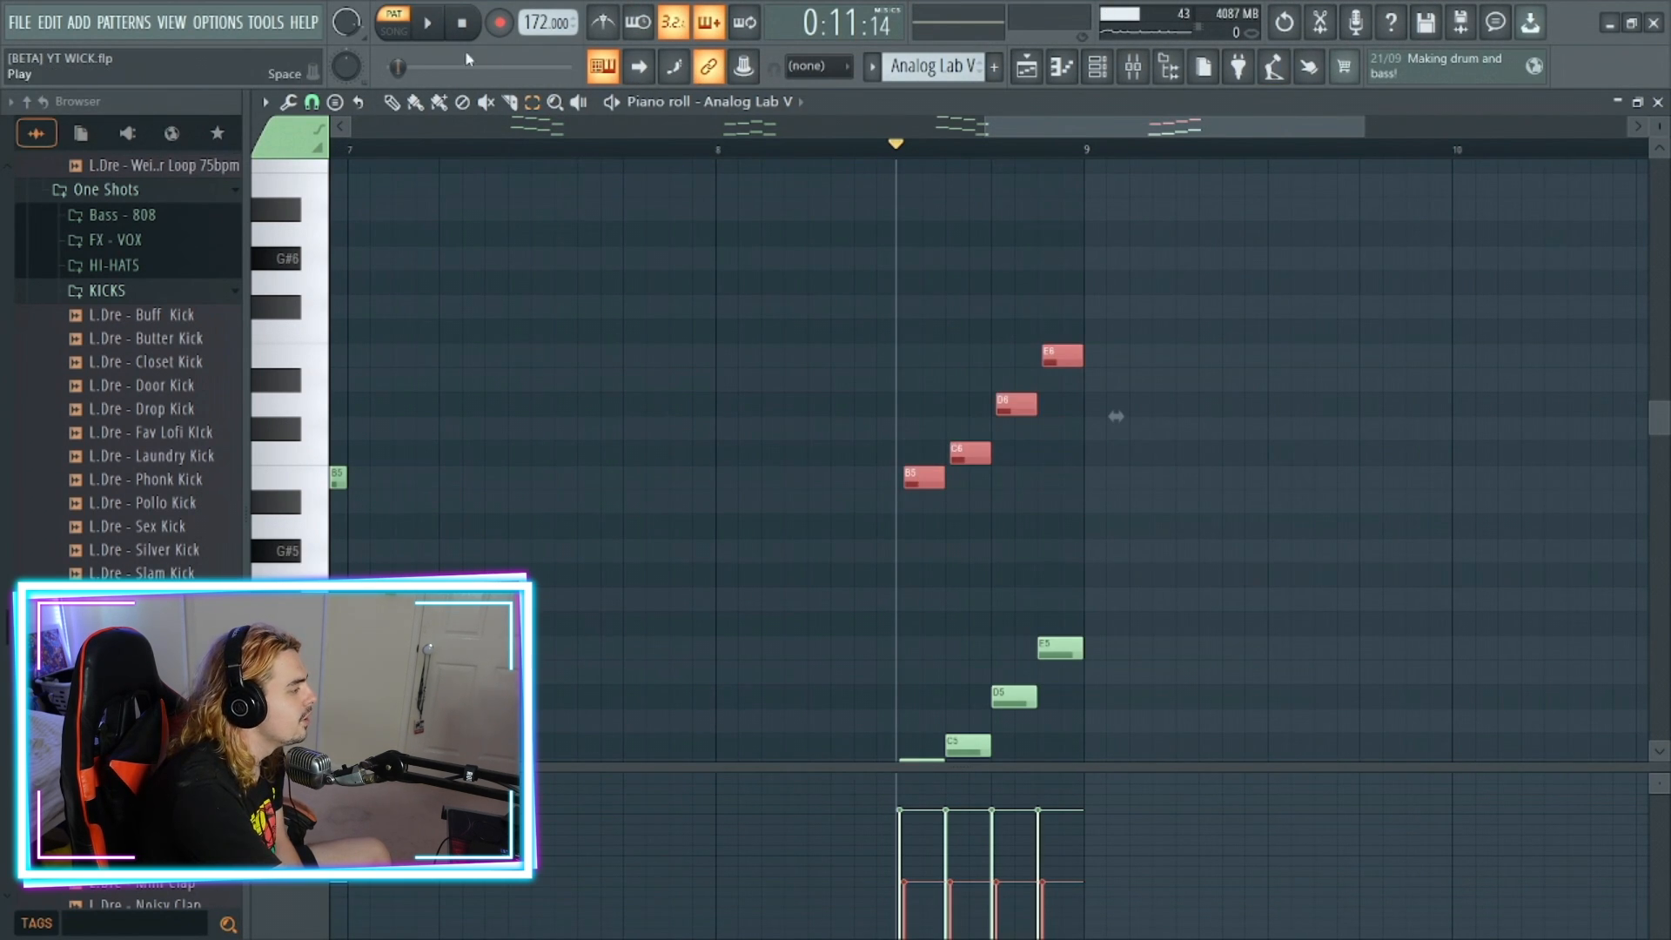
Return to the start of the Analog Lab V notes and switch playback to song mode
left_click(1097, 66)
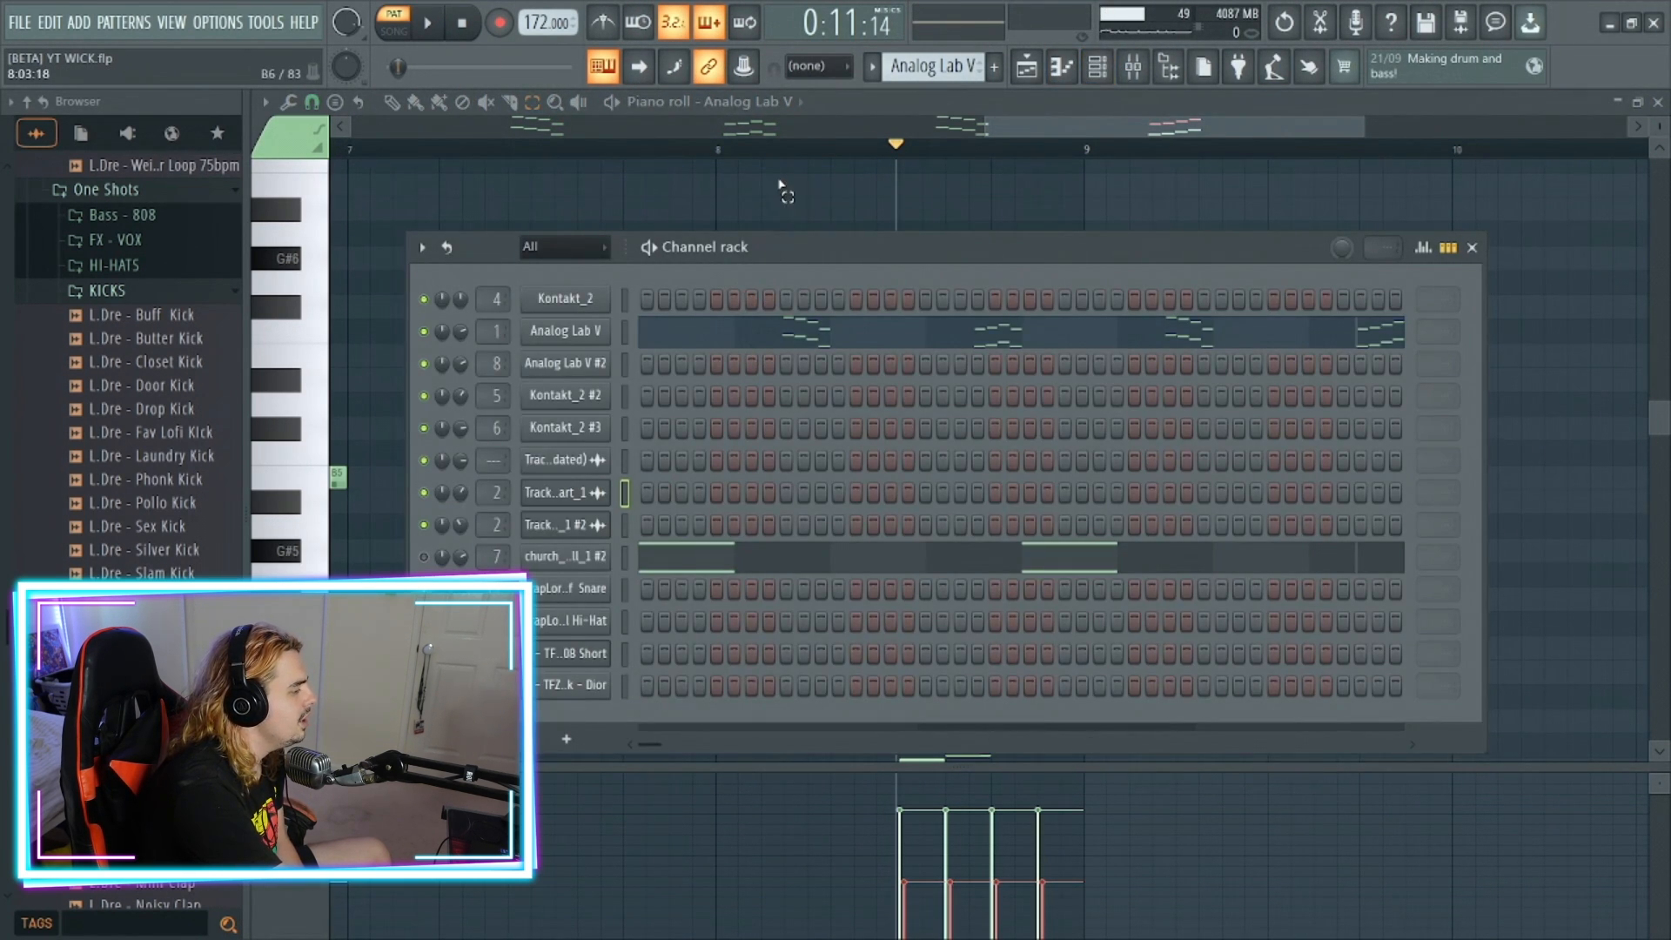
key("F6")
left_click_drag(992, 122, 348, 124)
left_click(389, 18)
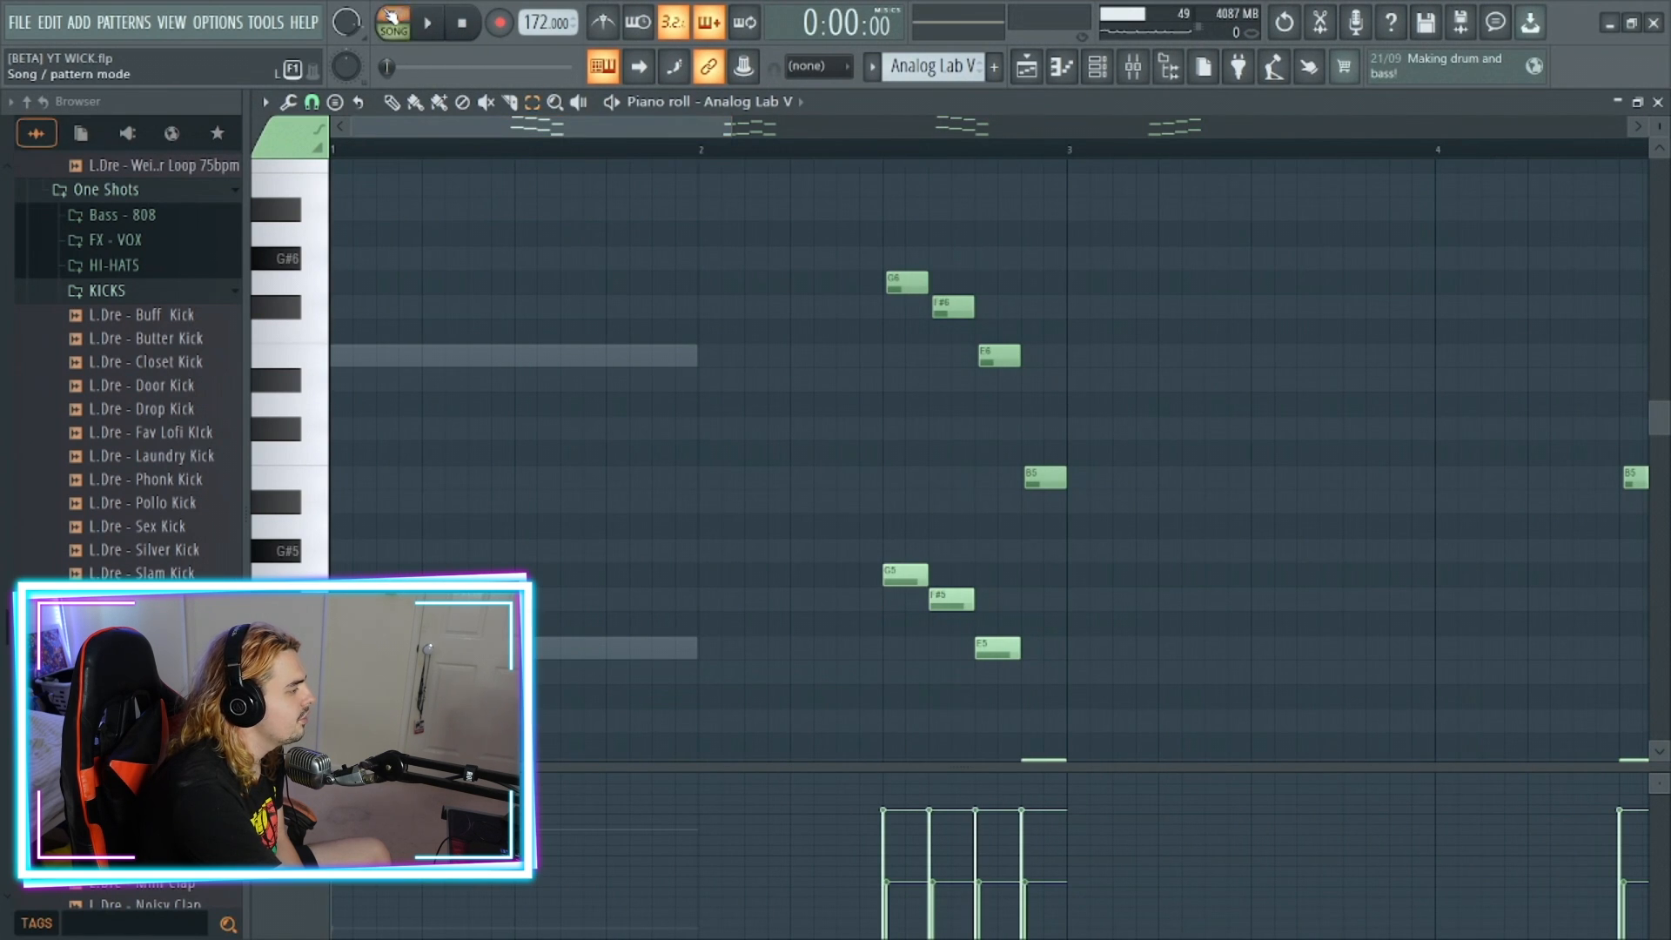
Play the Analog Lab V pattern in pattern mode with all eight bars in view, and stop playback
left_click(389, 18)
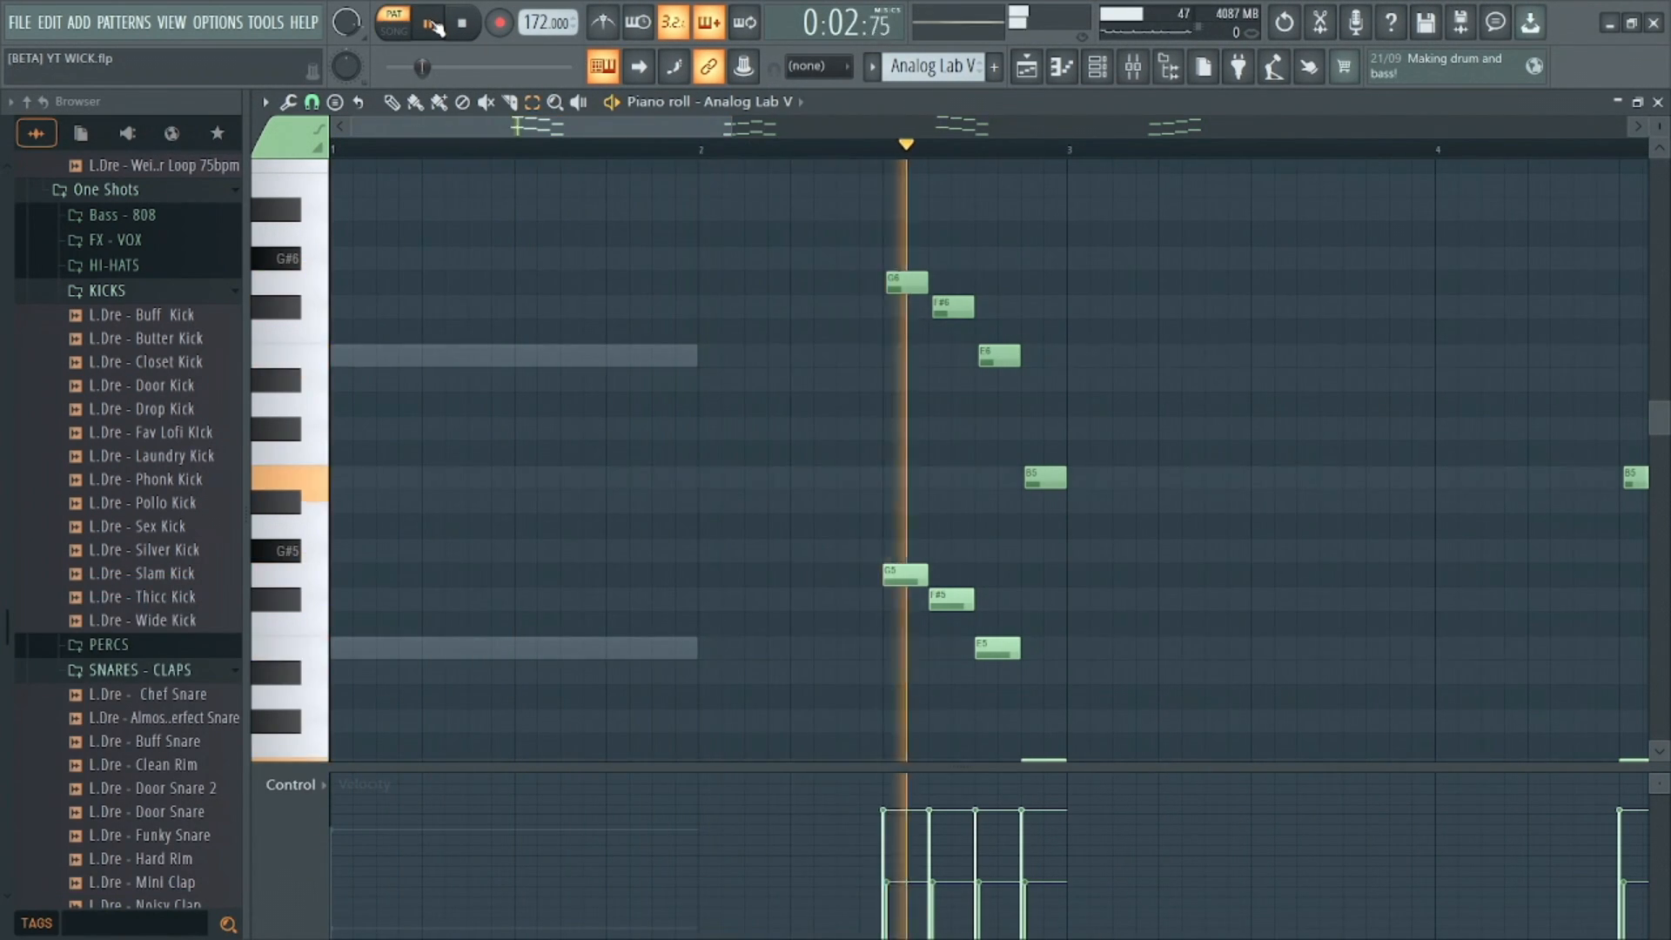
left_click_drag(731, 128, 1406, 232)
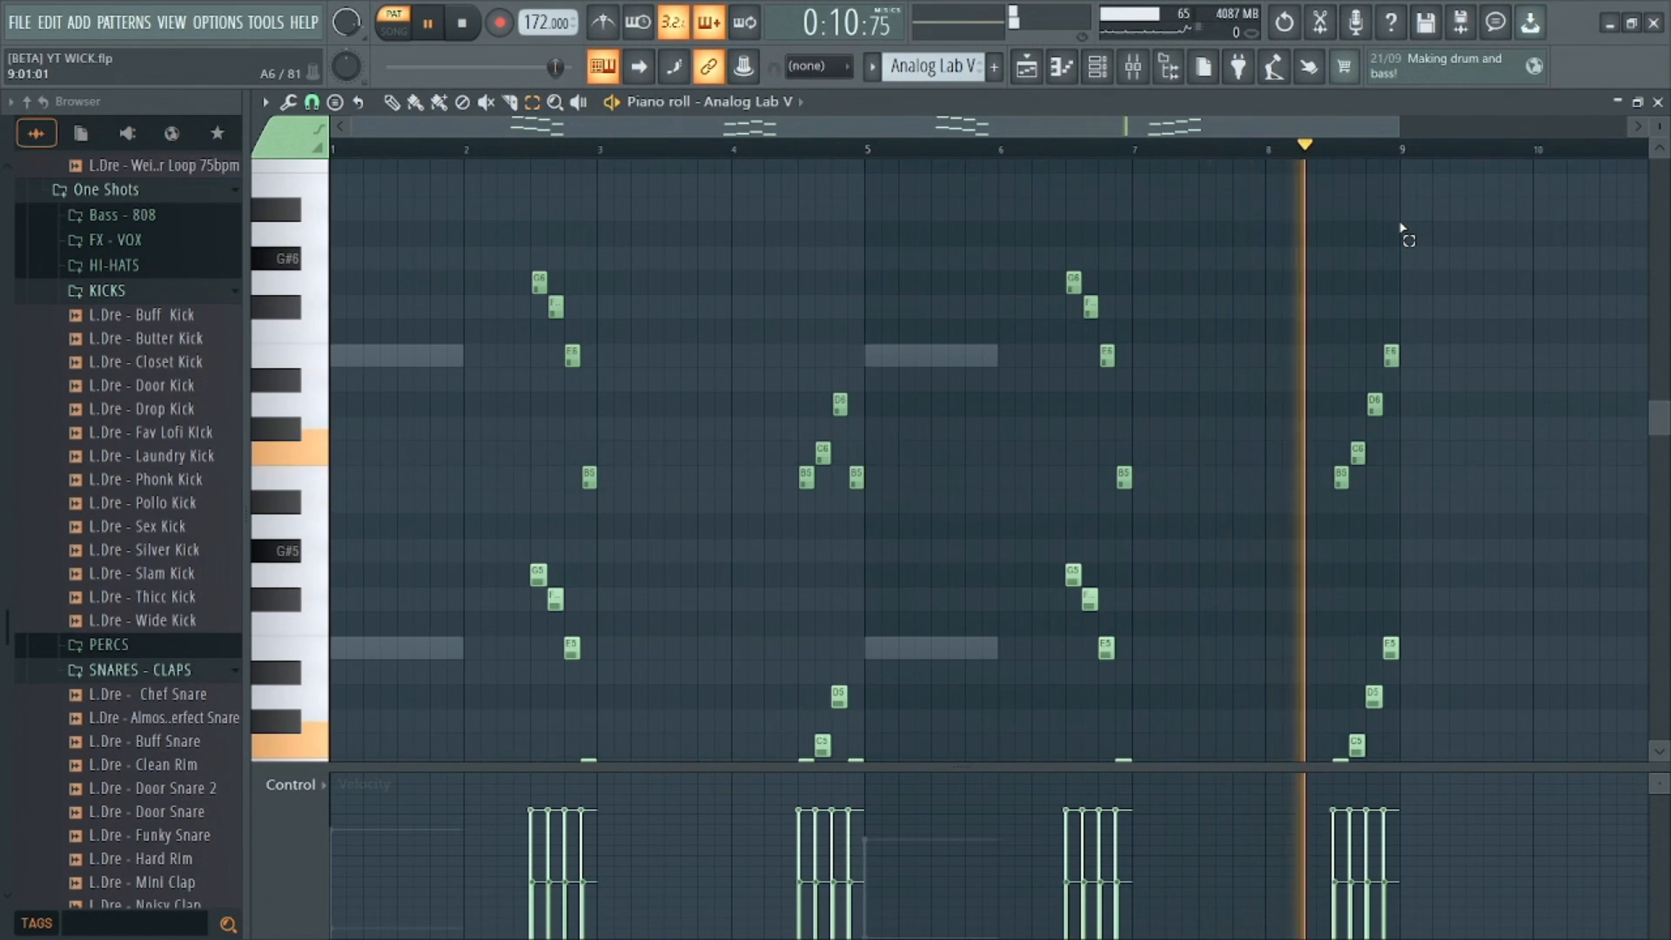
left_click(427, 23)
Show the Analog Lab V channel's instrument with its Mallets Dream preset and close it again
left_click(1097, 66)
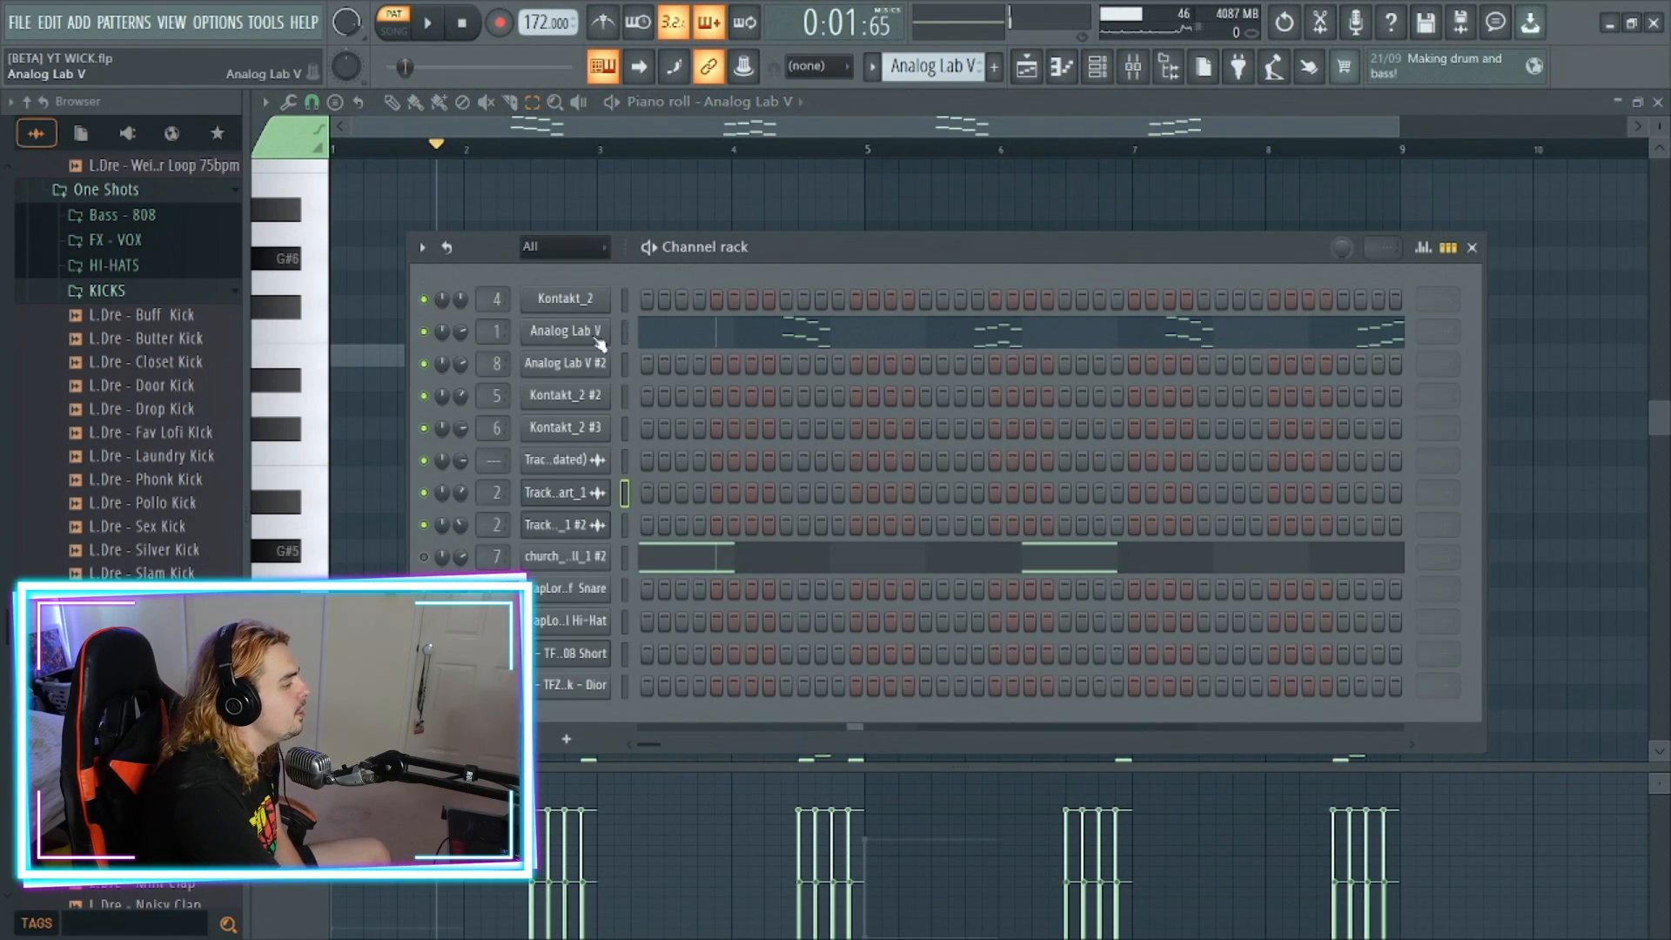
left_click(592, 331)
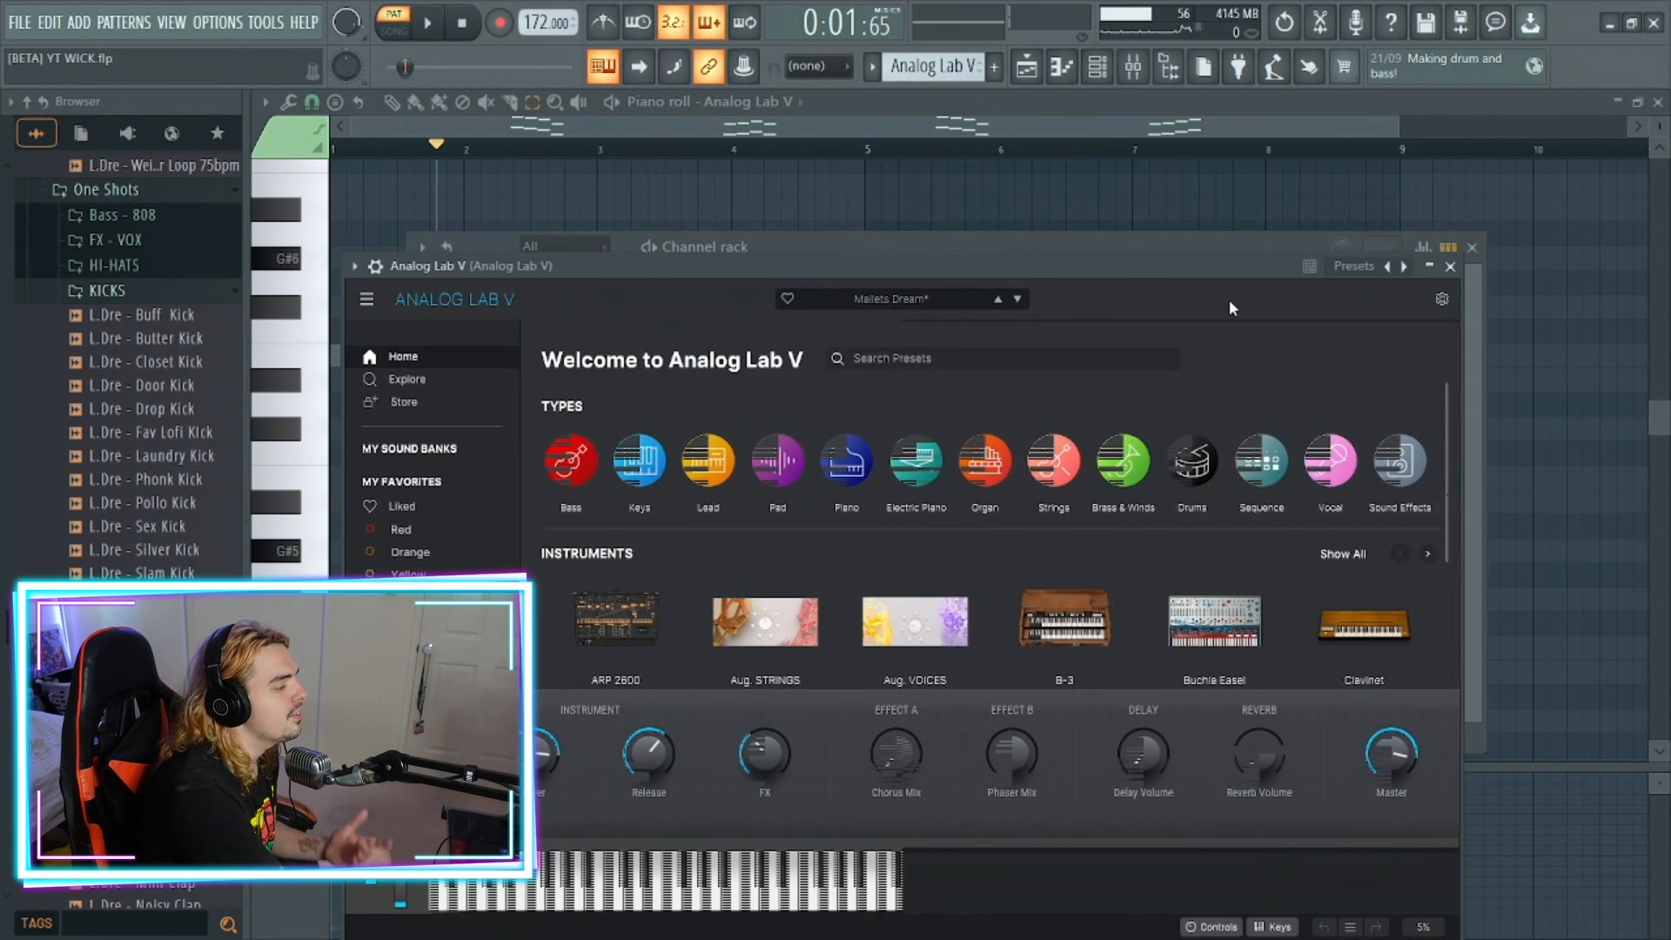
left_click(1450, 266)
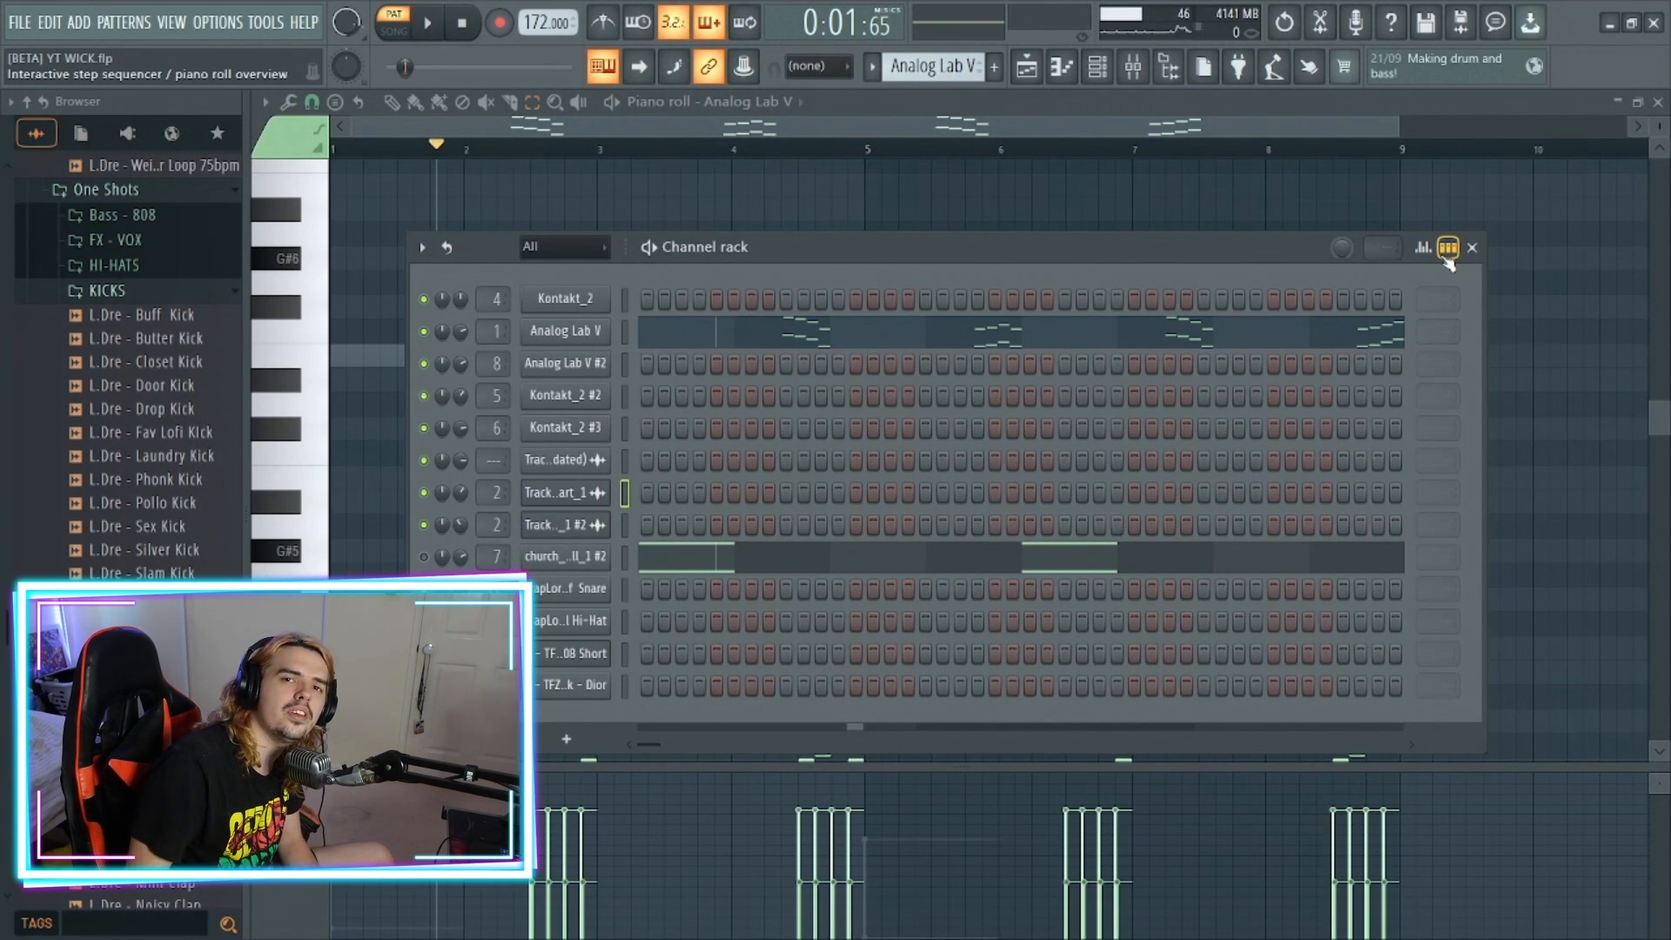
Inspect the Guitar Rig 6 effect on mixer Insert 3, viewing its component chain, and close it
left_click(1132, 67)
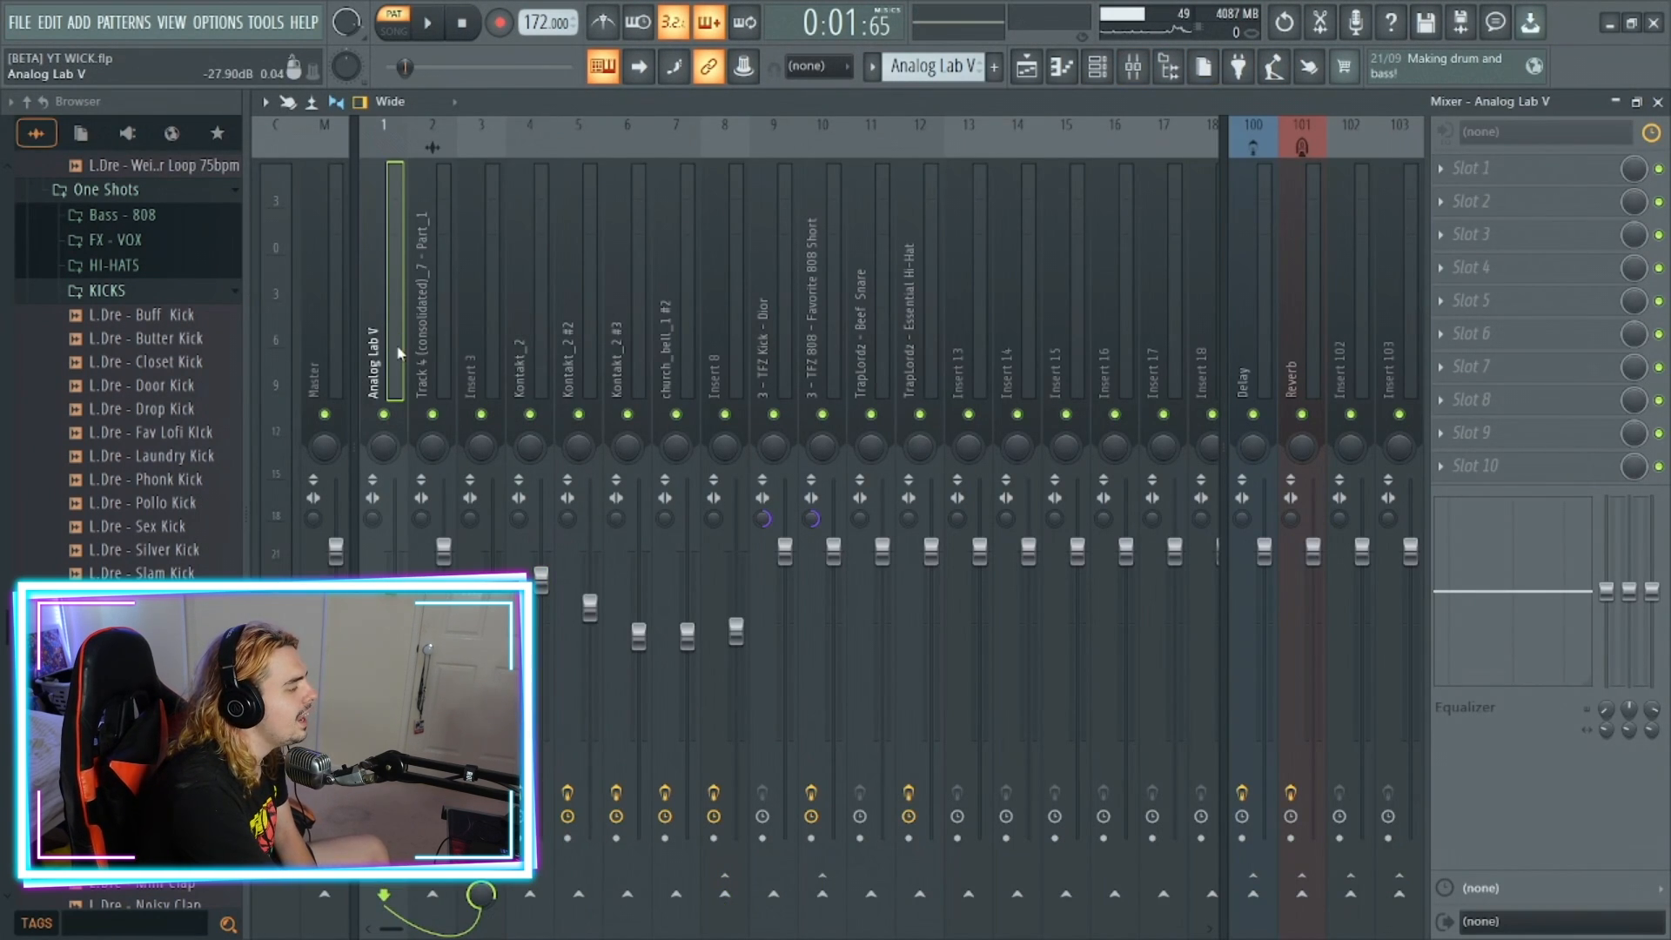
left_click(485, 339)
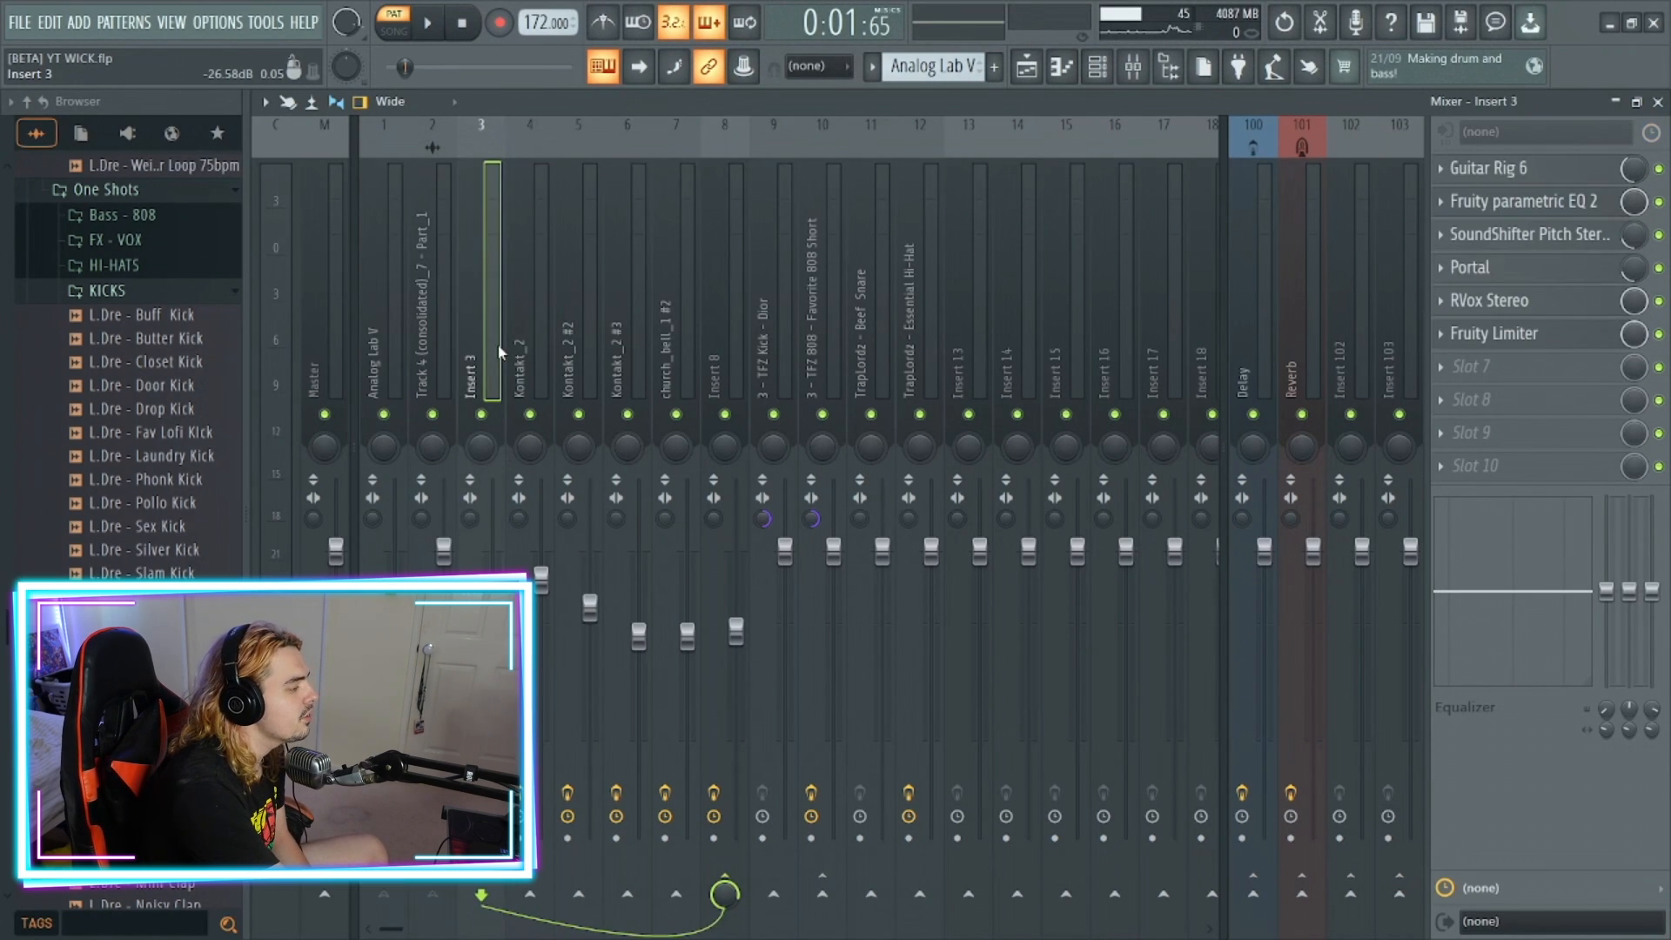
left_click(1497, 171)
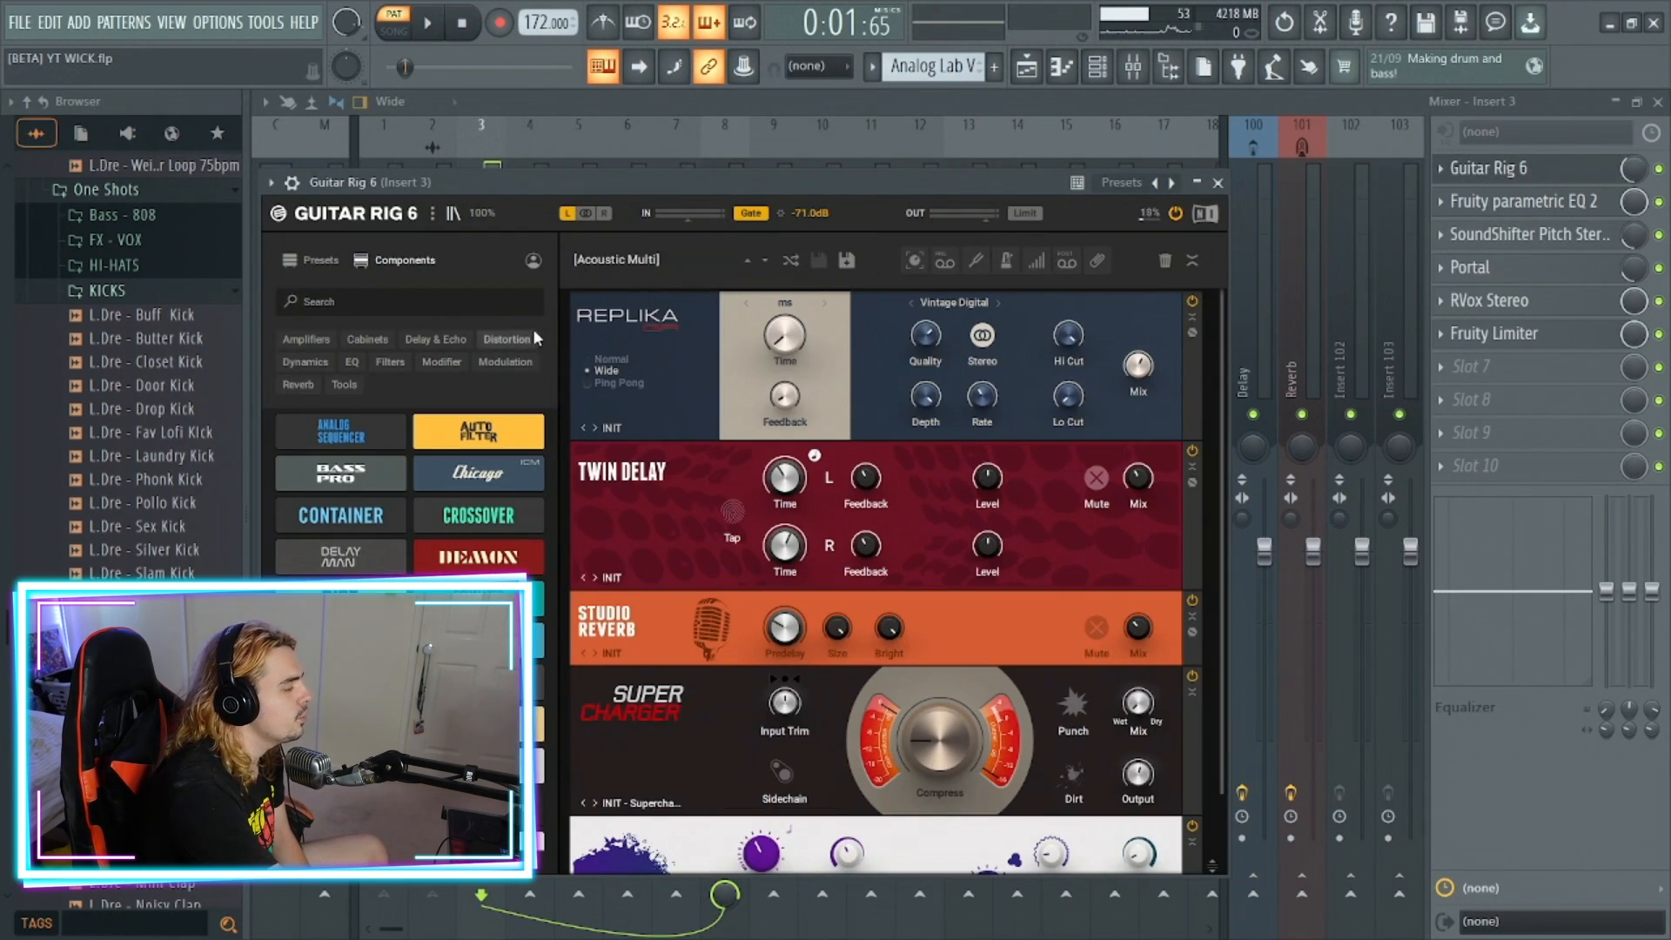
scroll(792, 416, "down", 2)
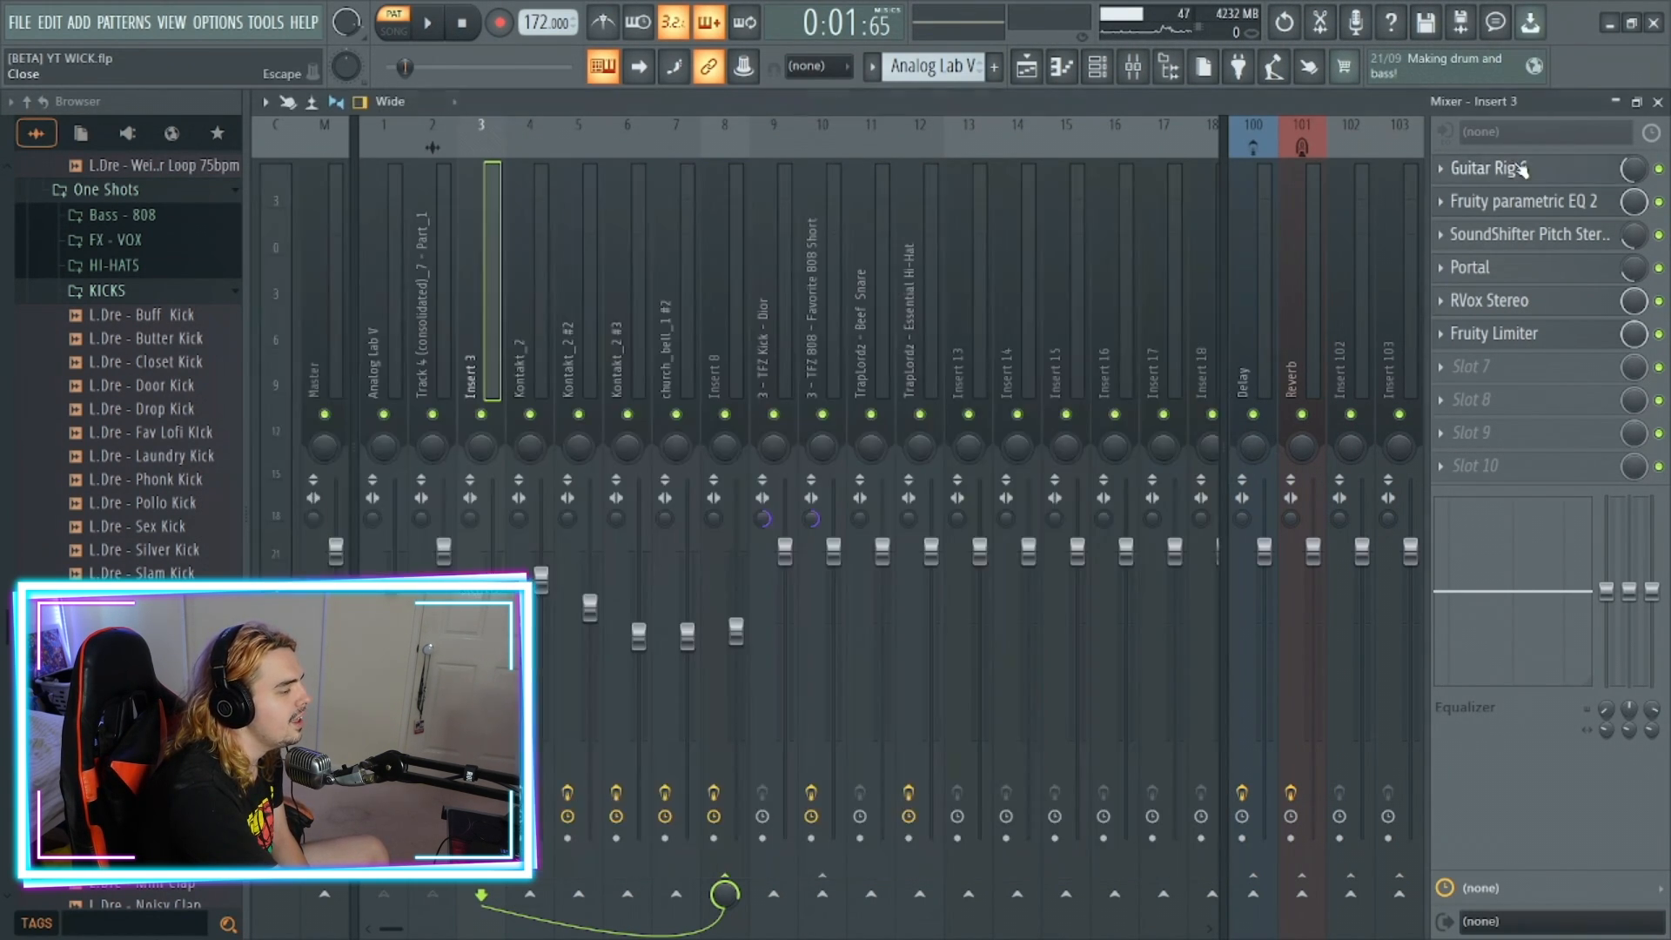
left_click(1218, 183)
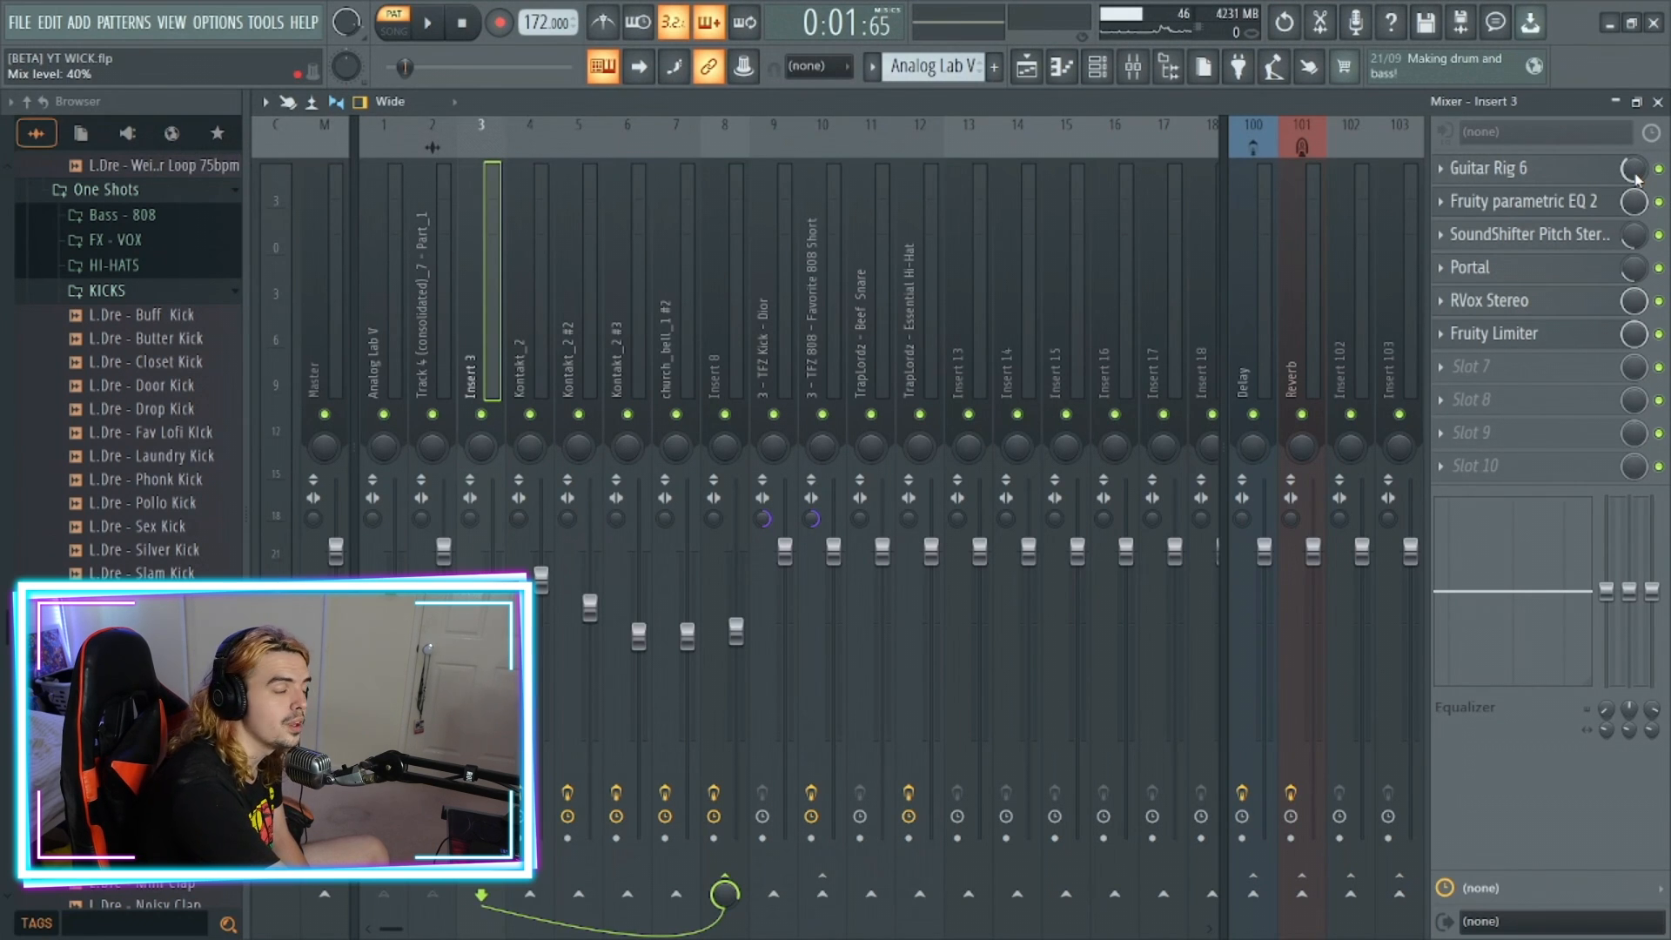
Examine the Fruity parametric EQ 2 curve and the SoundShifter Pitch settings on Insert 3, closing each one
left_click(1574, 209)
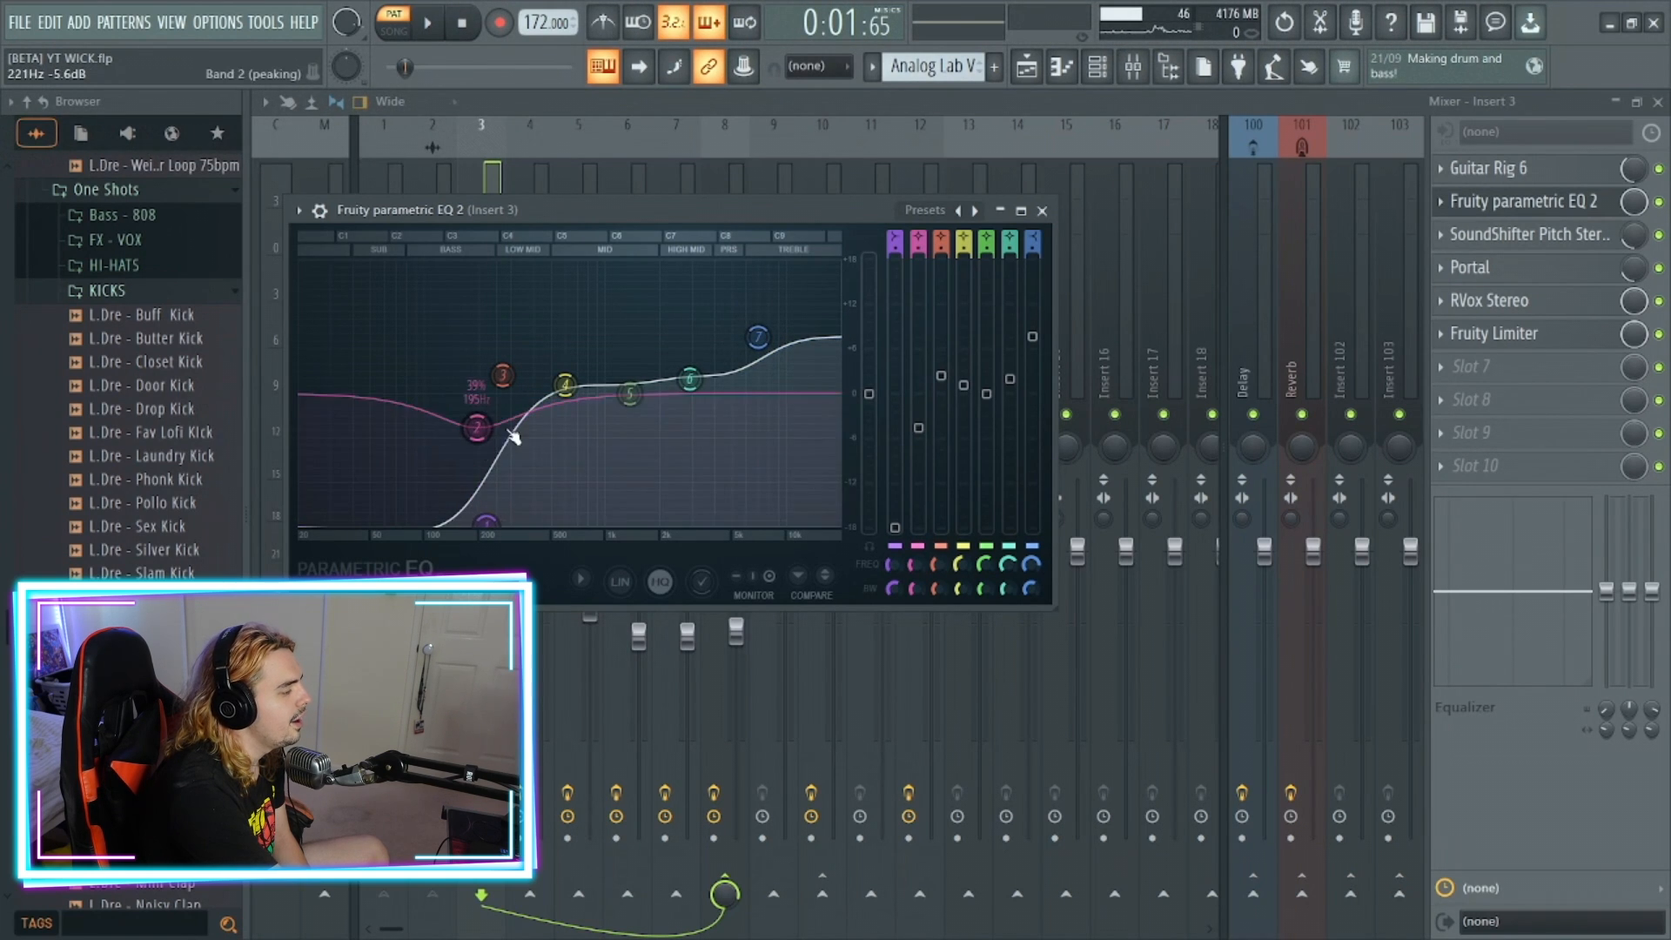
left_click(1042, 211)
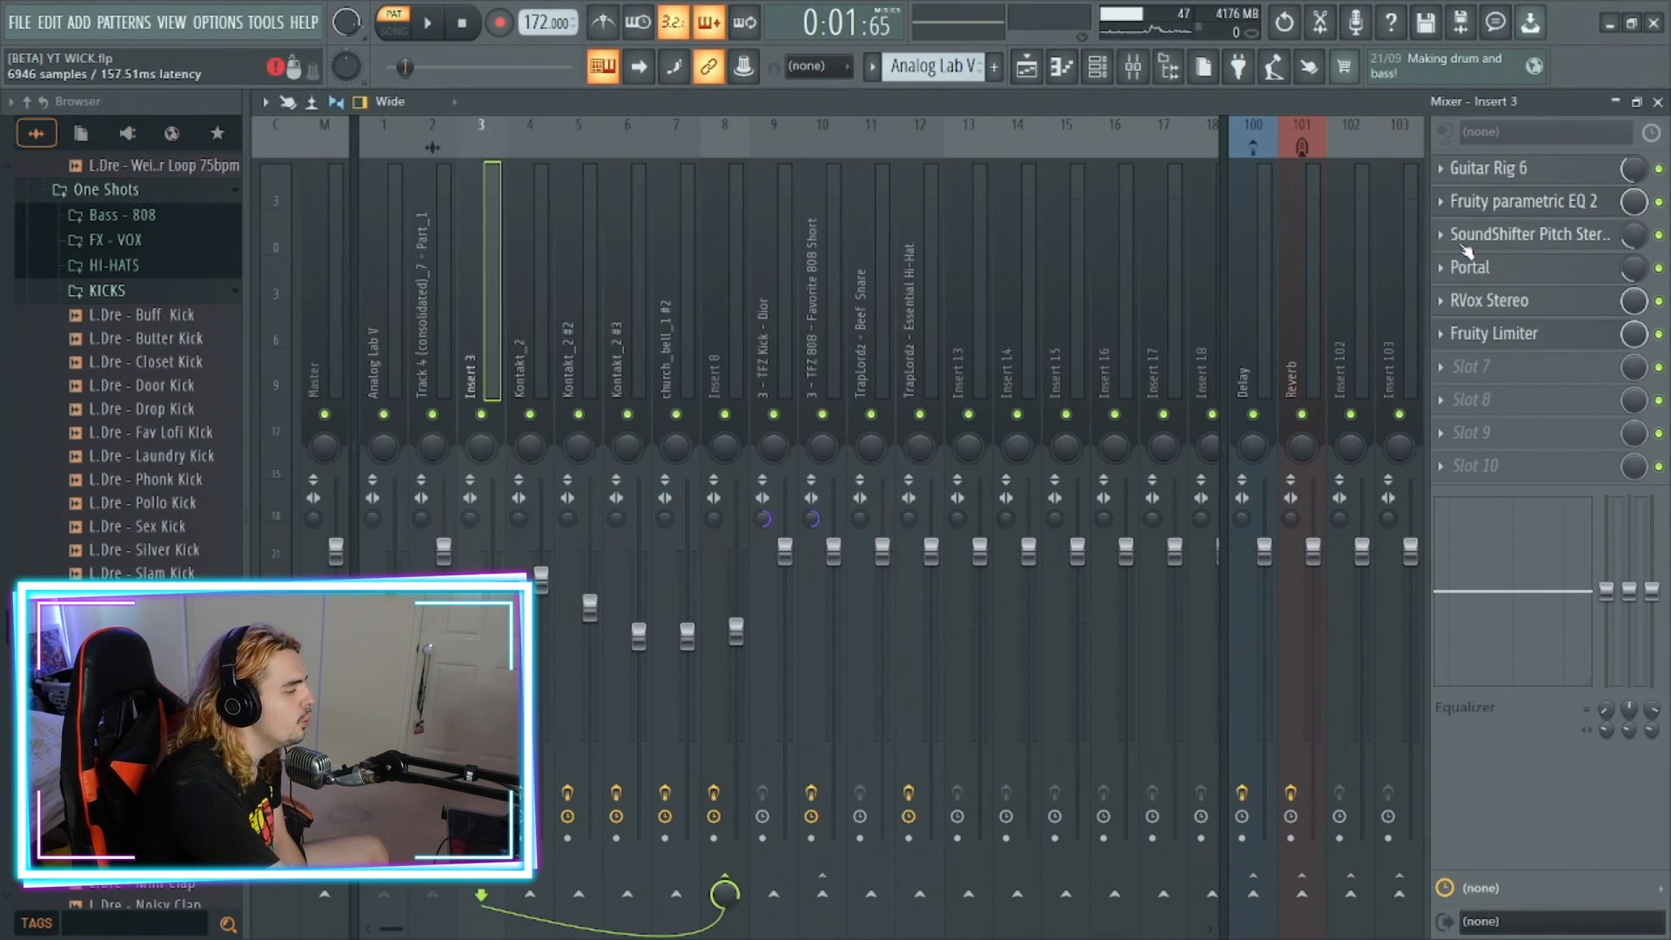
left_click(1497, 235)
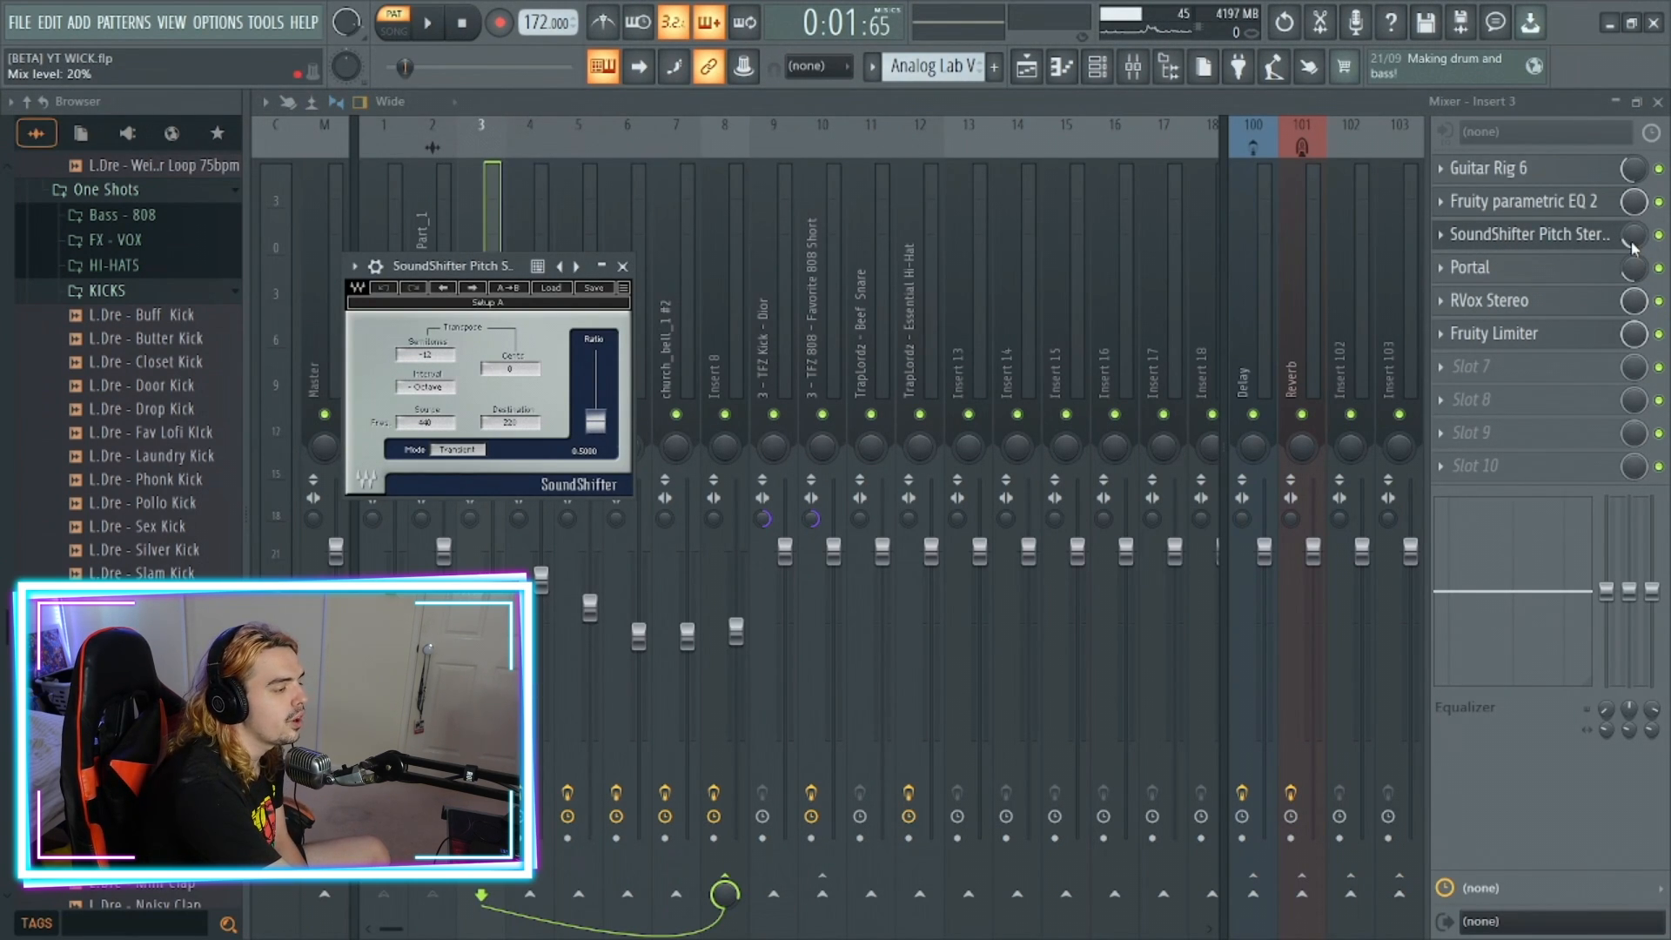
left_click(623, 266)
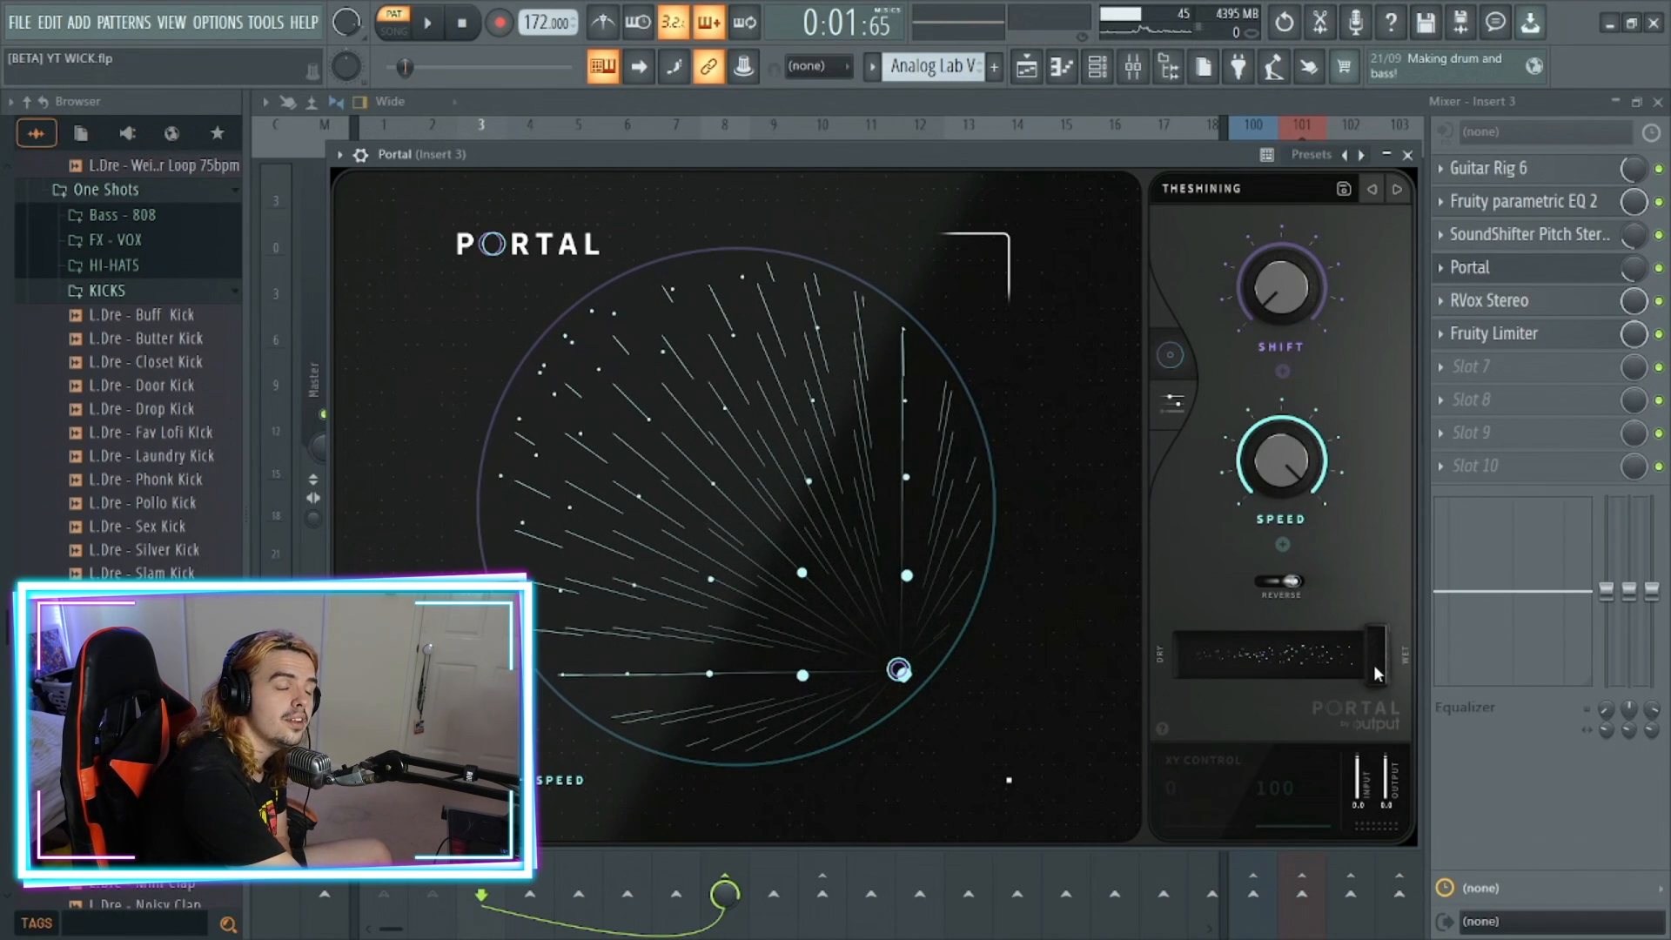
Review the rest of Insert 3's effects chain: Portal, RVox Stereo and Fruity Limiter
left_click(1558, 267)
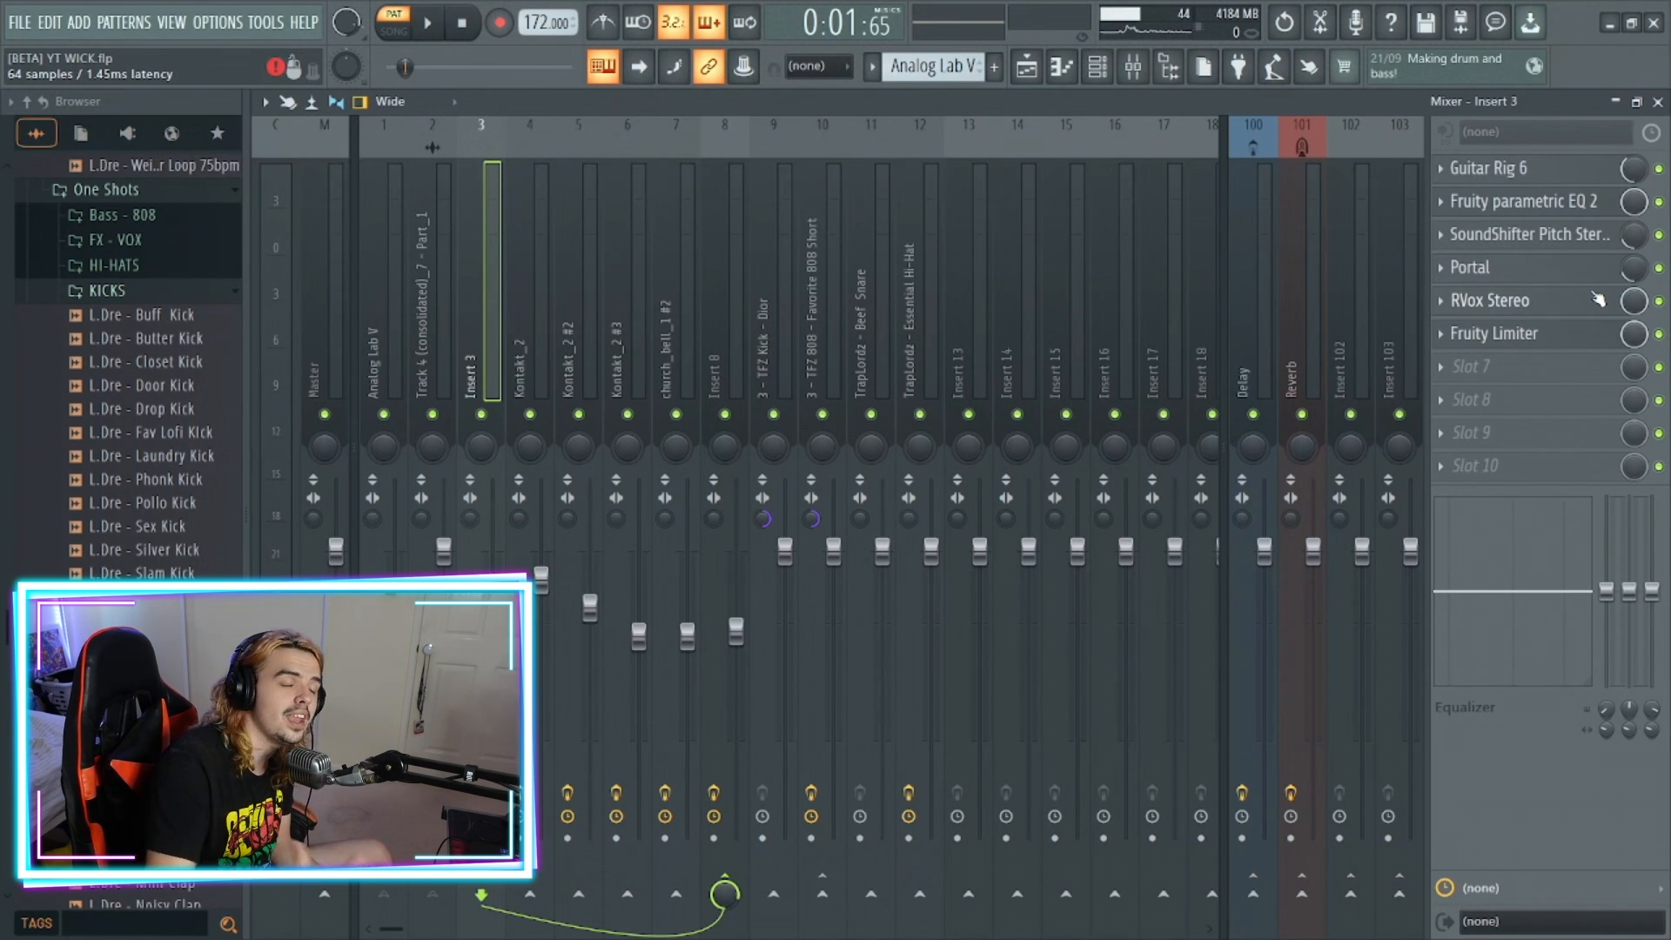
left_click(1557, 309)
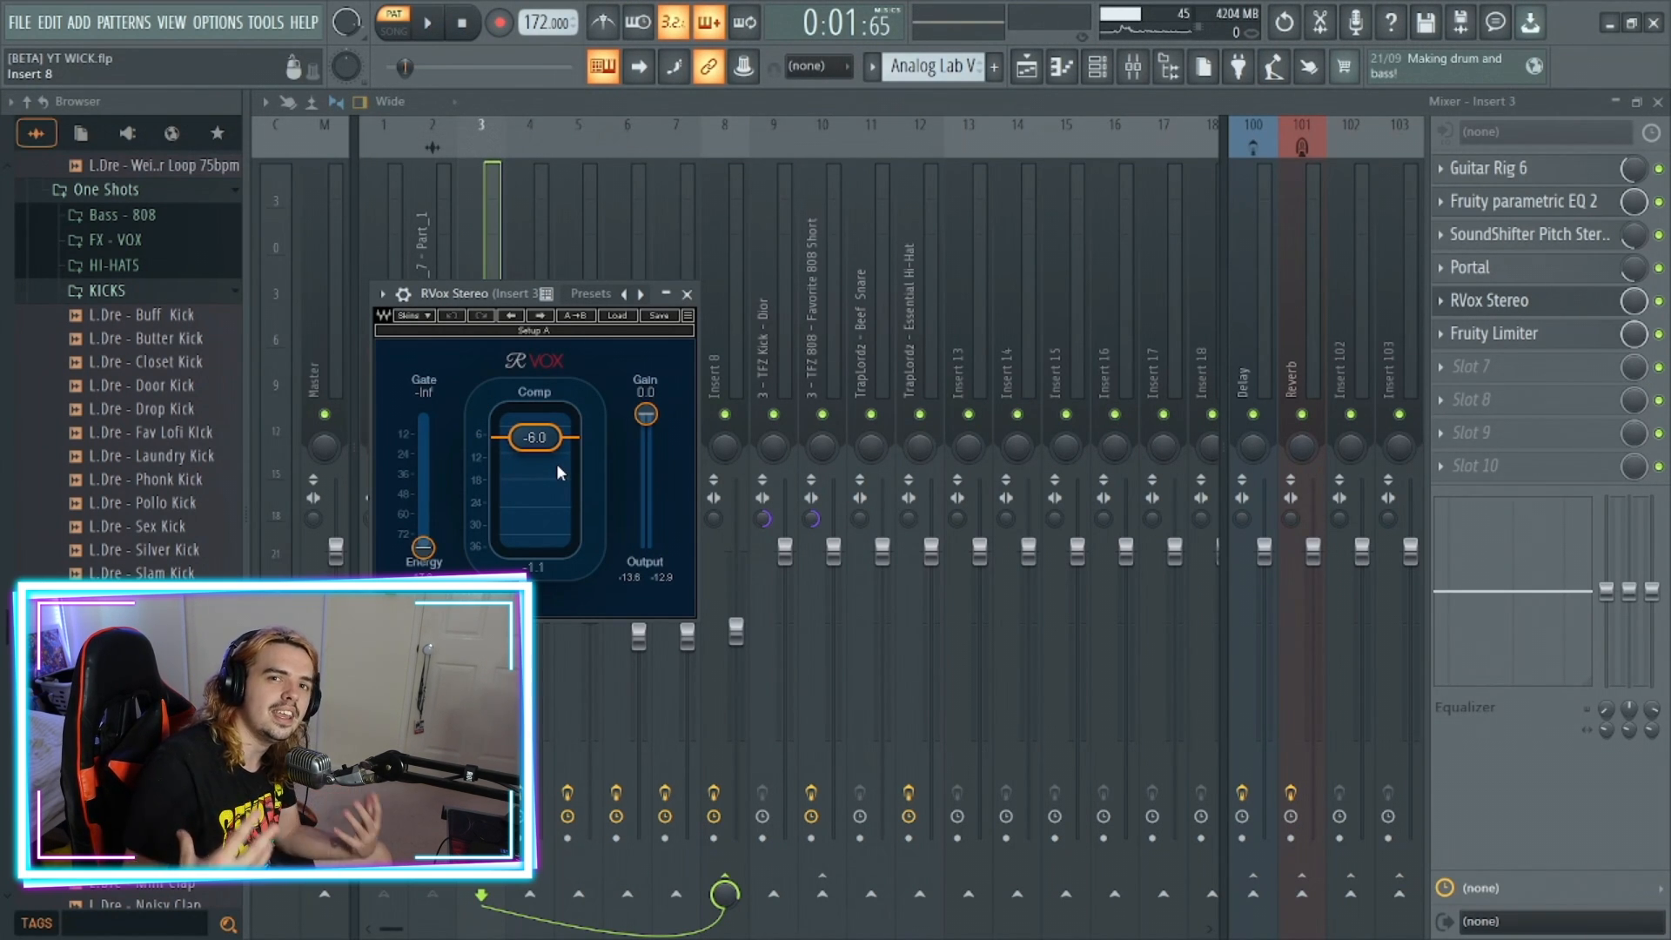
left_click(687, 294)
left_click(1501, 334)
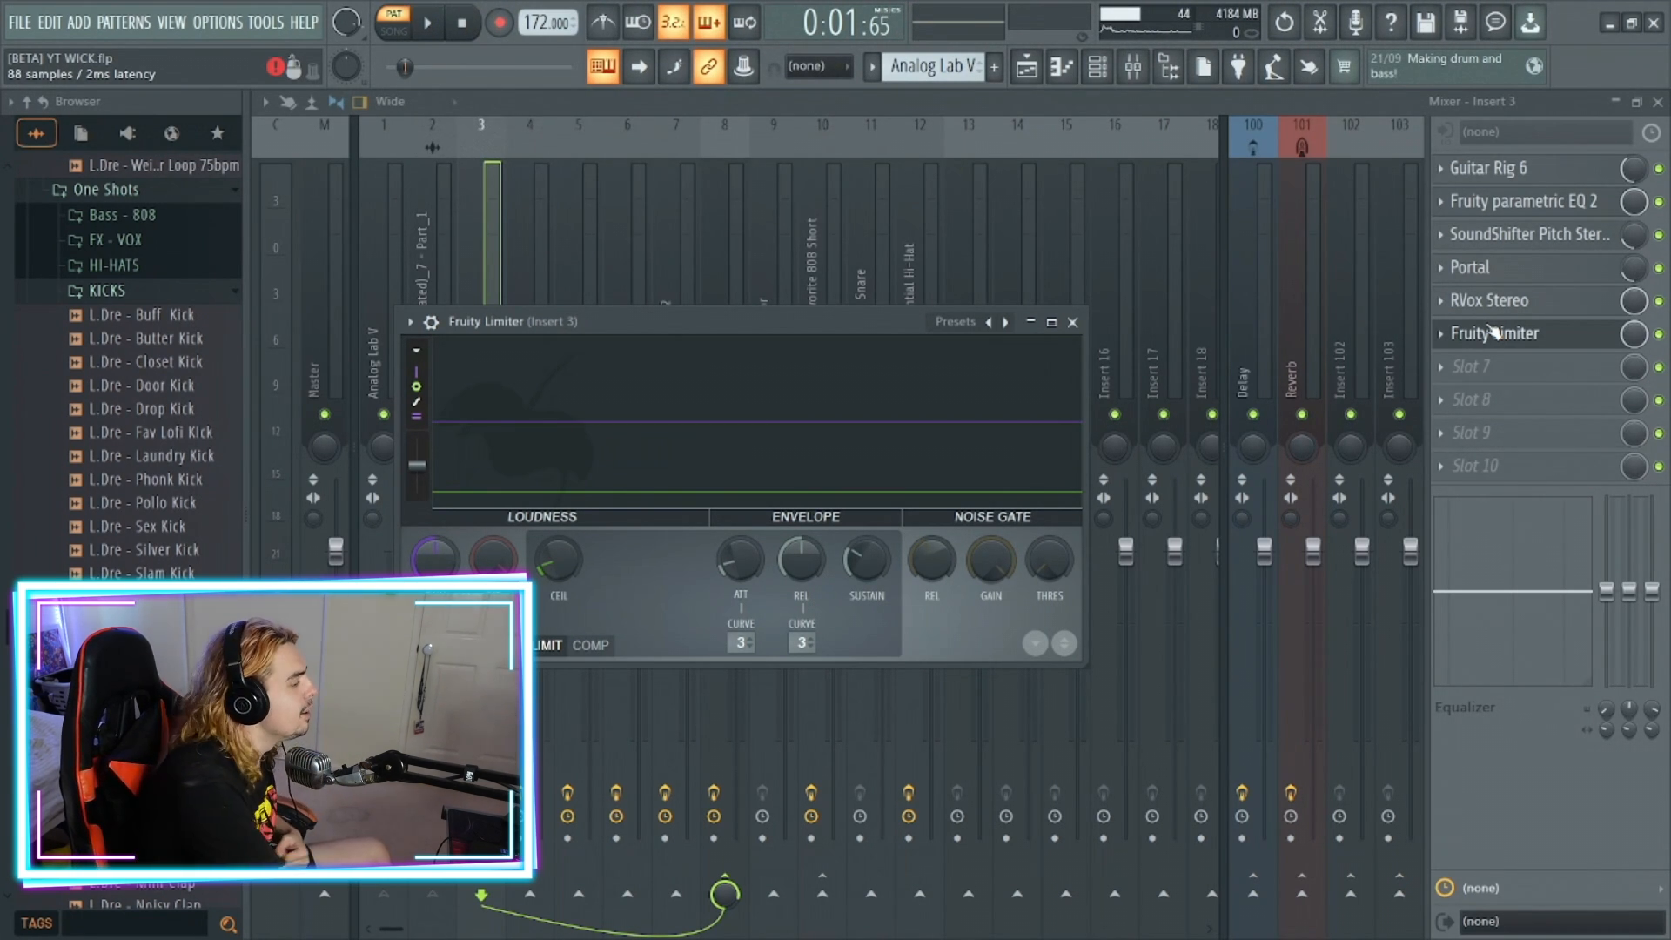
Switch to the Analog Lab V #2 pattern, show its sustained notes in the piano roll, and select and deselect them
scroll(924, 66, "down", 1)
left_click(1058, 72)
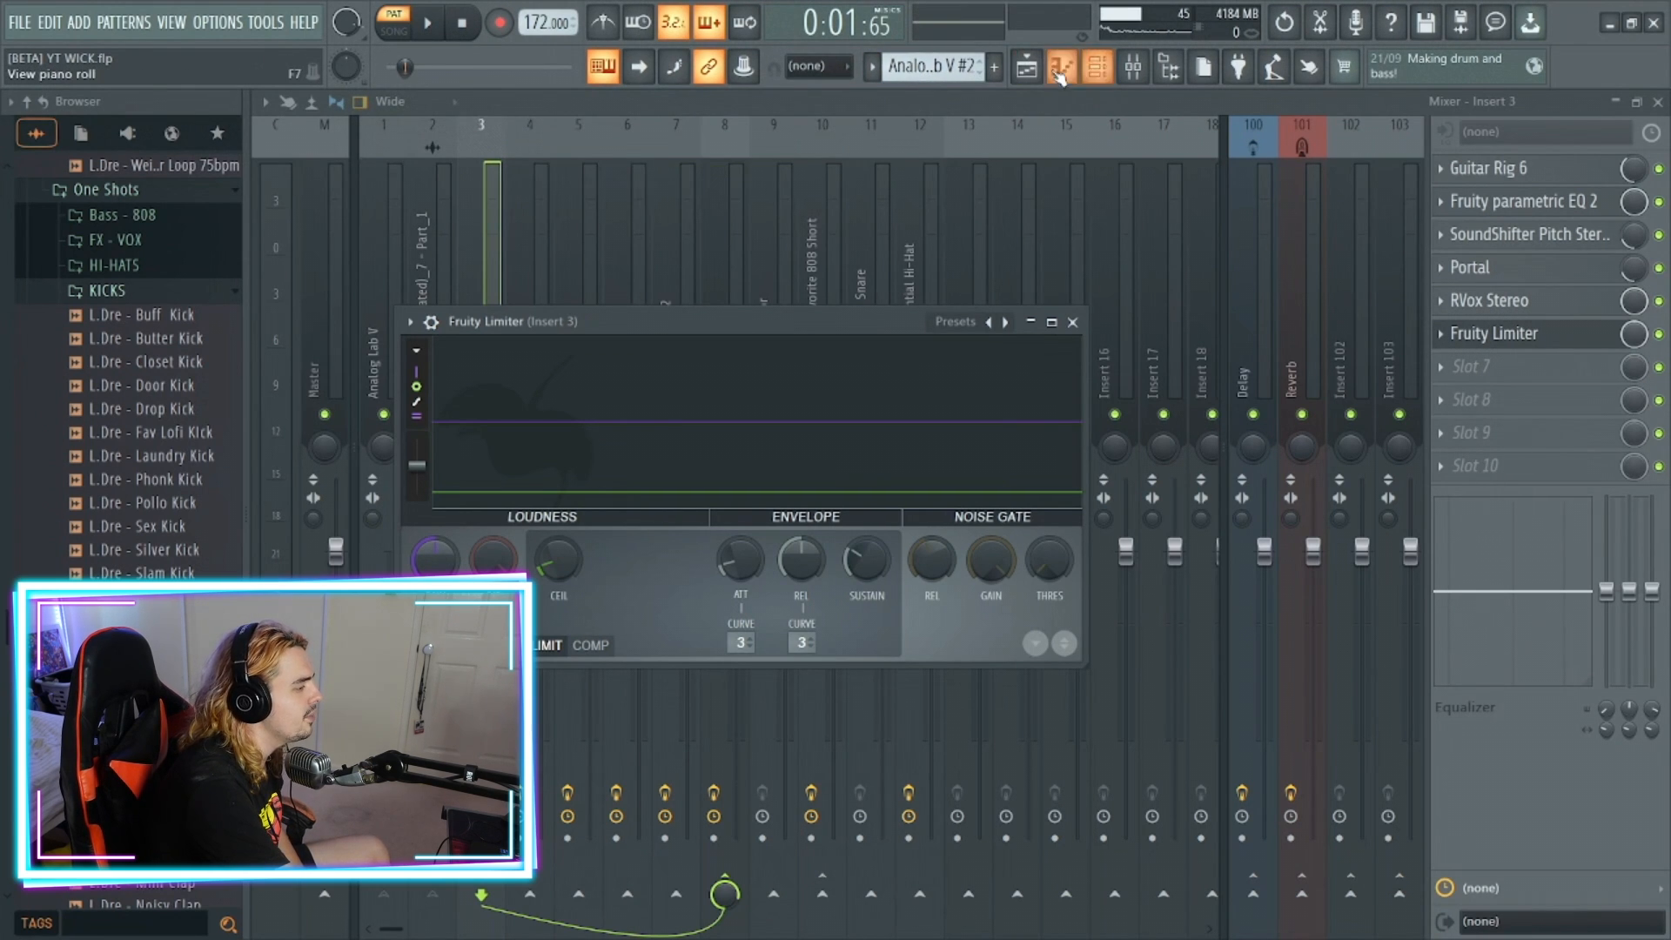
left_click(1075, 68)
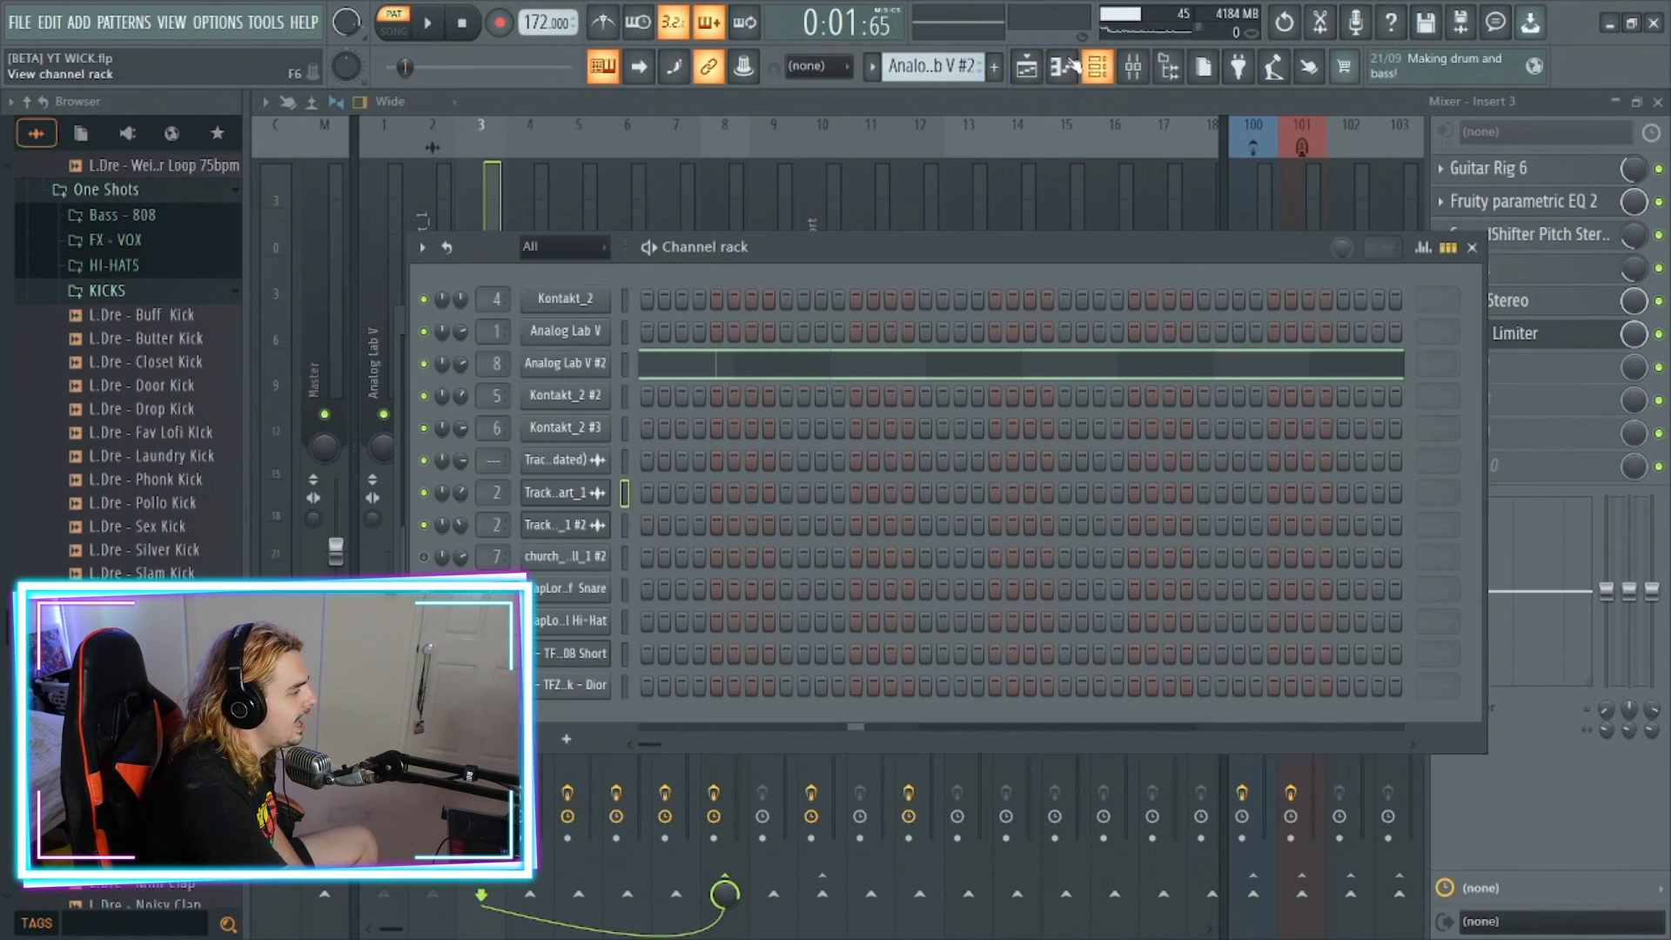
left_click(721, 362)
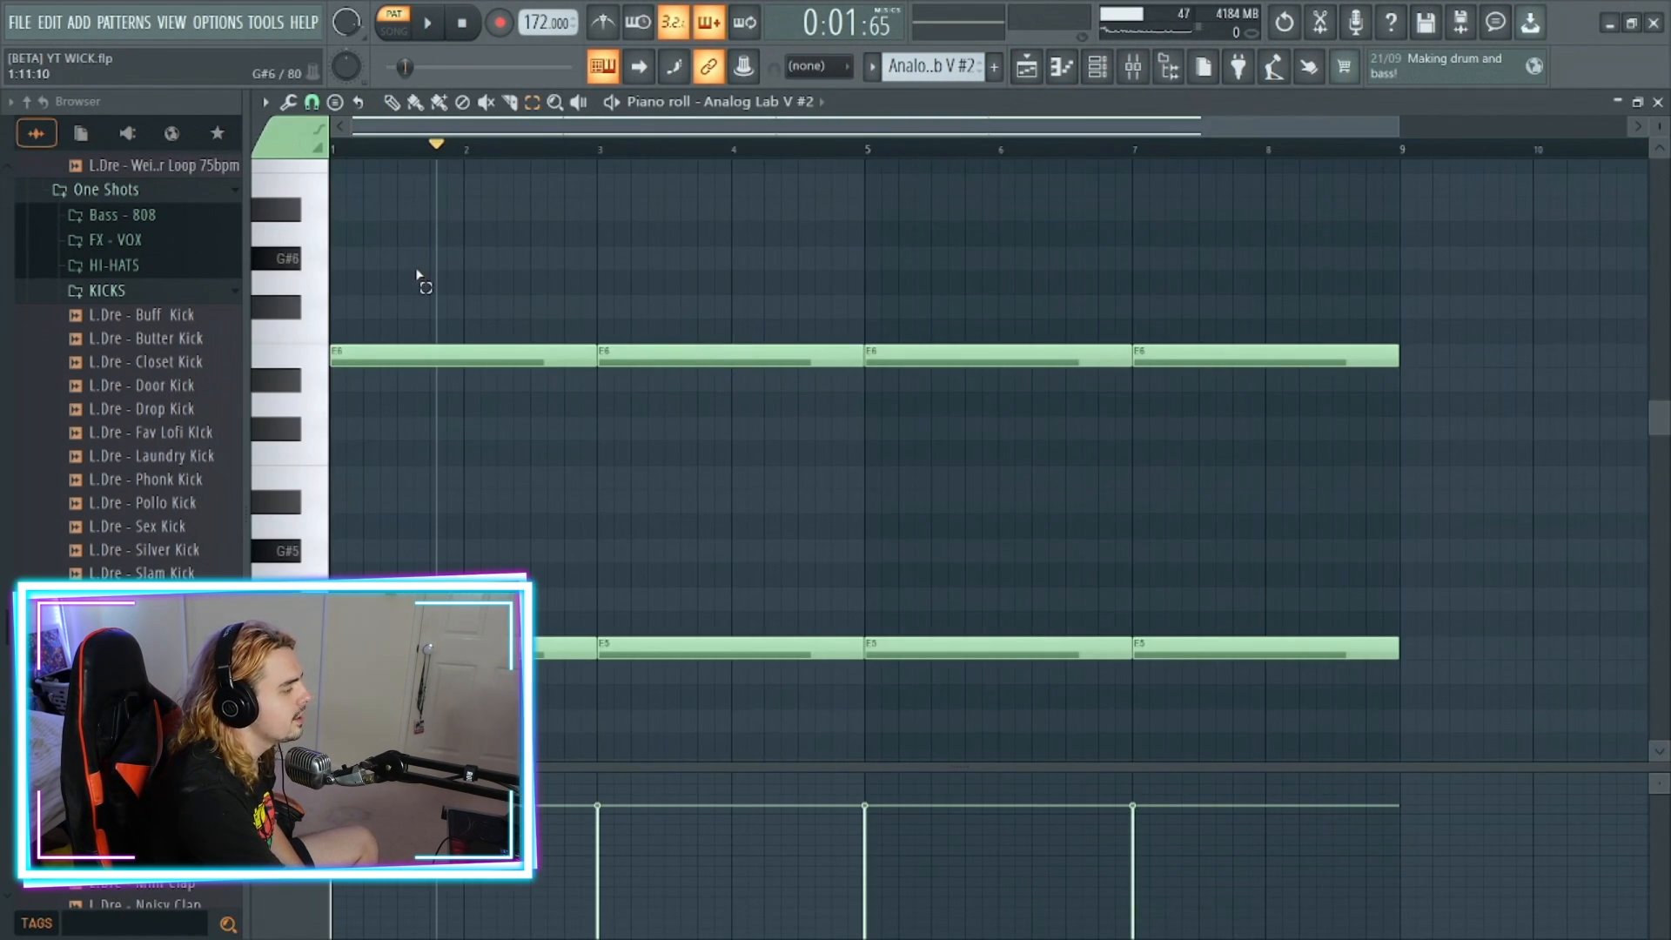
left_click_drag(414, 247, 1277, 764)
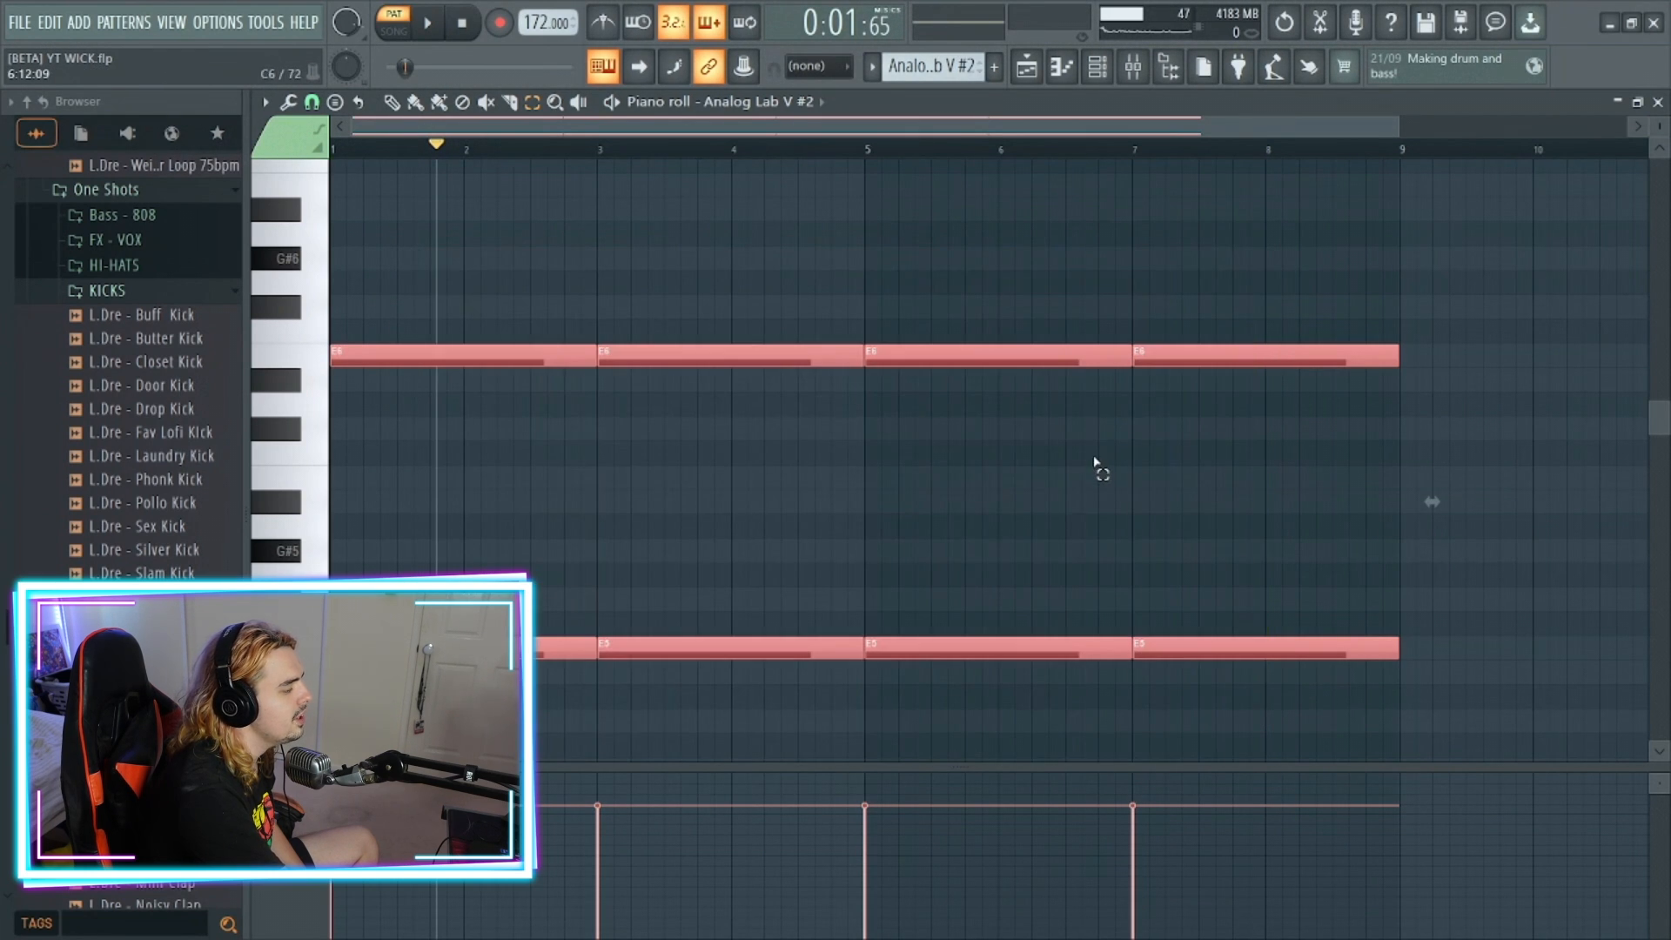
left_click(1094, 461)
Solo the playlist's Track 4 and Track 5, which hold the two consolidated Part_1 audio clips
left_click(1025, 67)
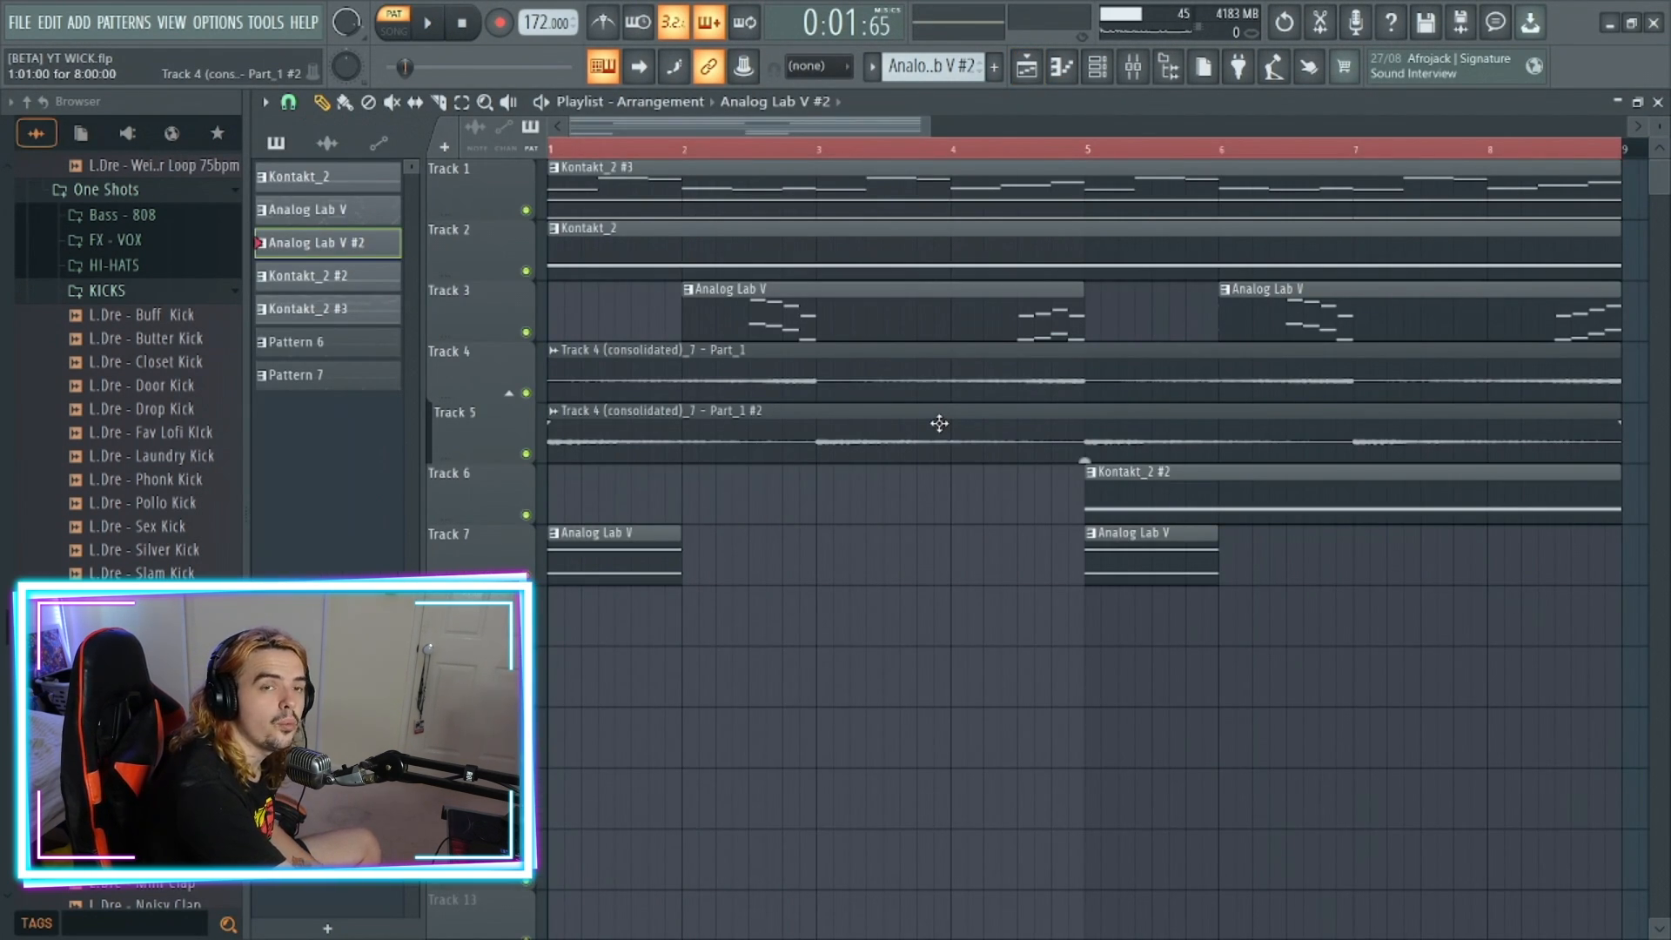
left_click(957, 435)
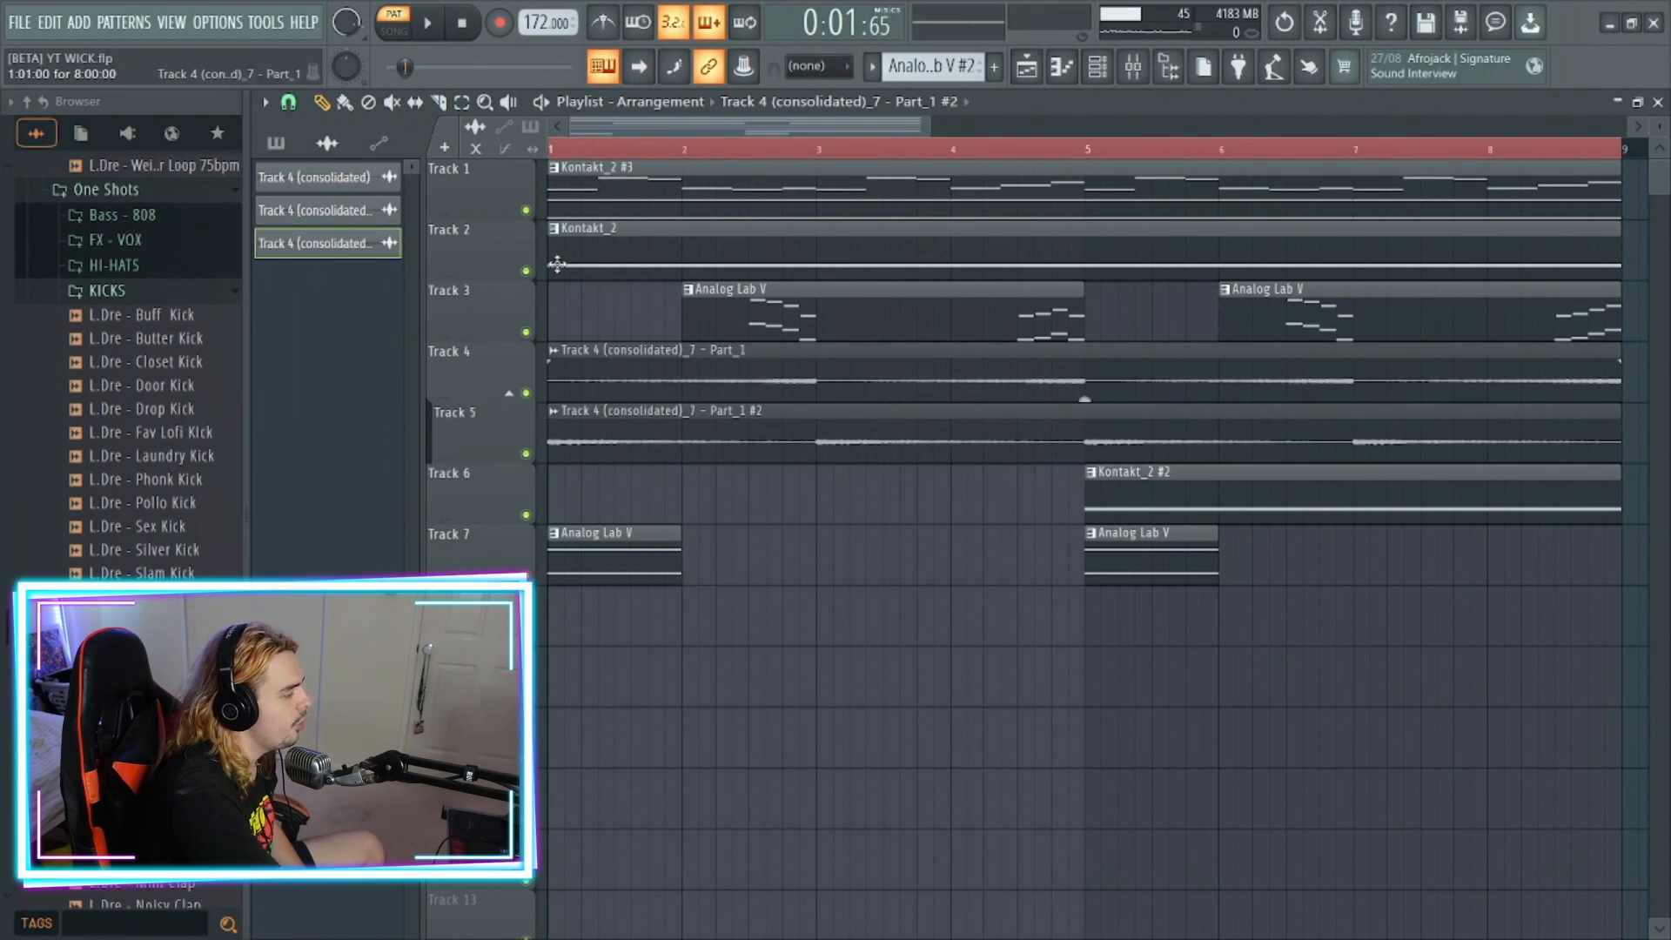
left_click(504, 150)
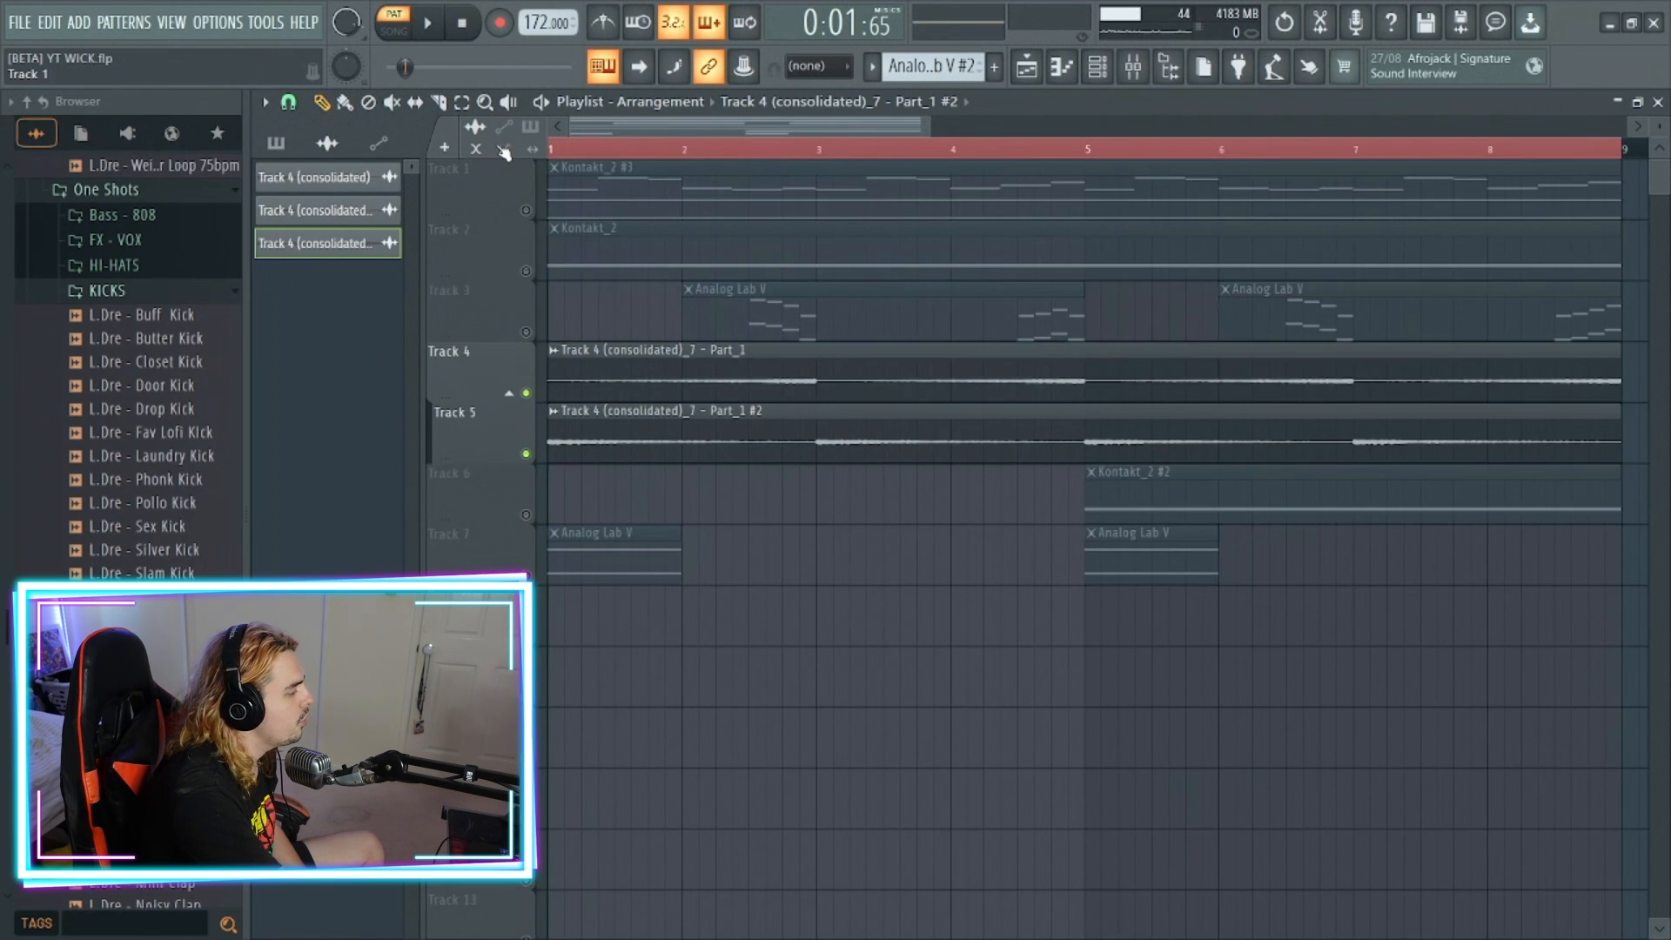
Switch to song mode and listen to the two soloed audio clips across the eight bars, then pause
left_click(393, 28)
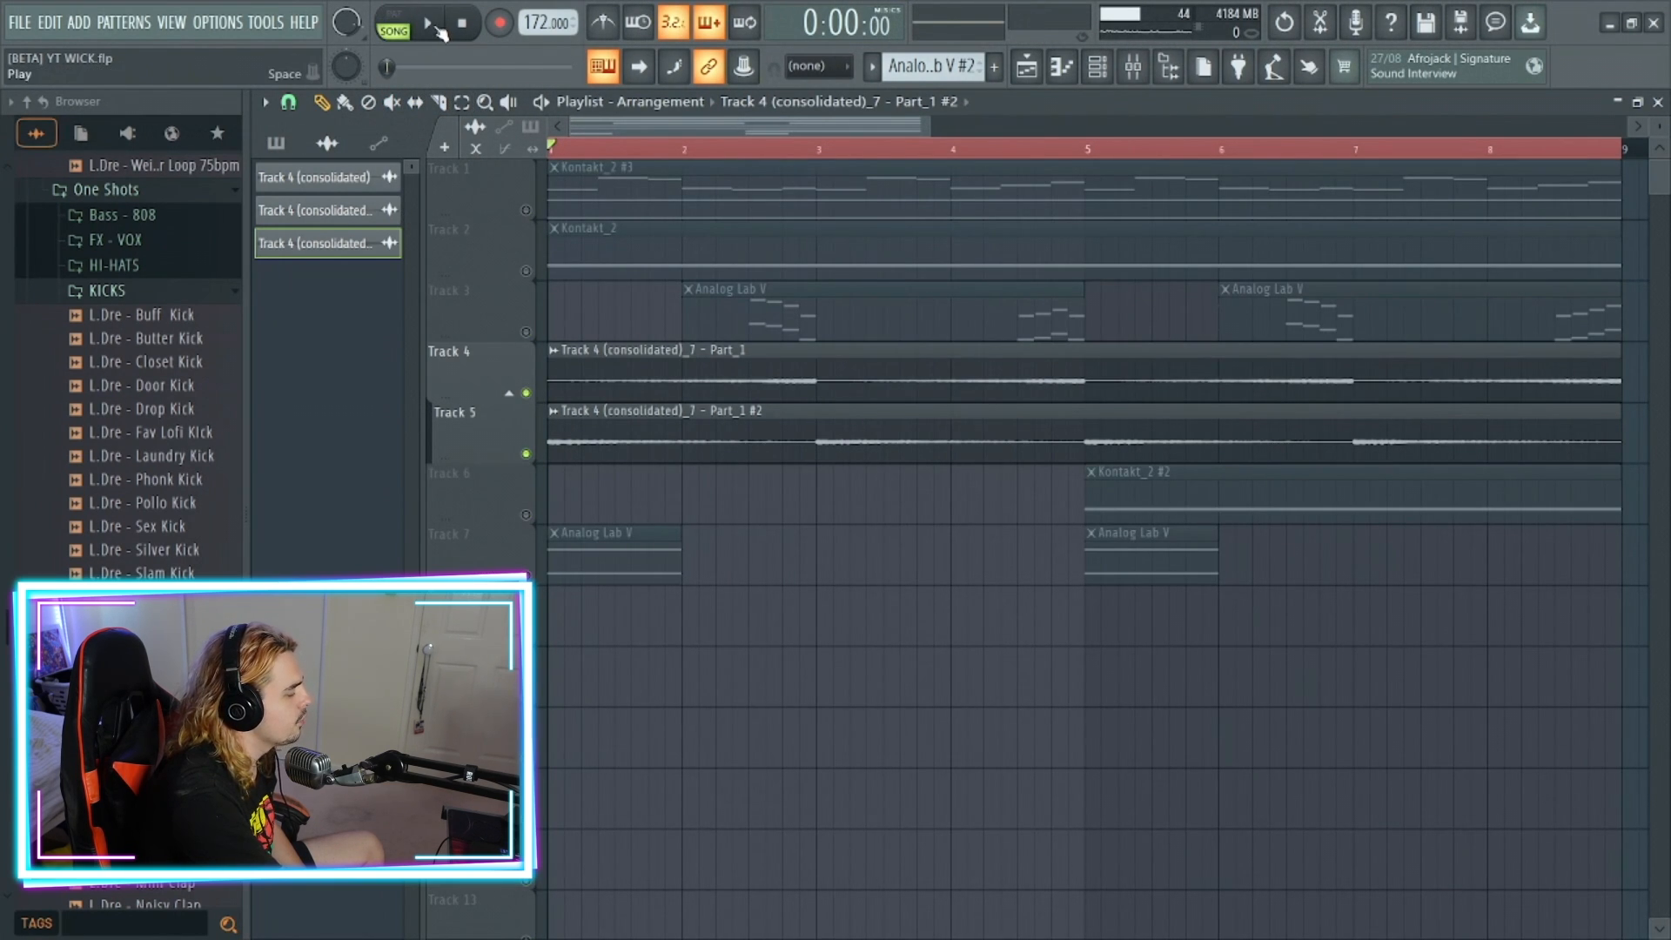
left_click(430, 26)
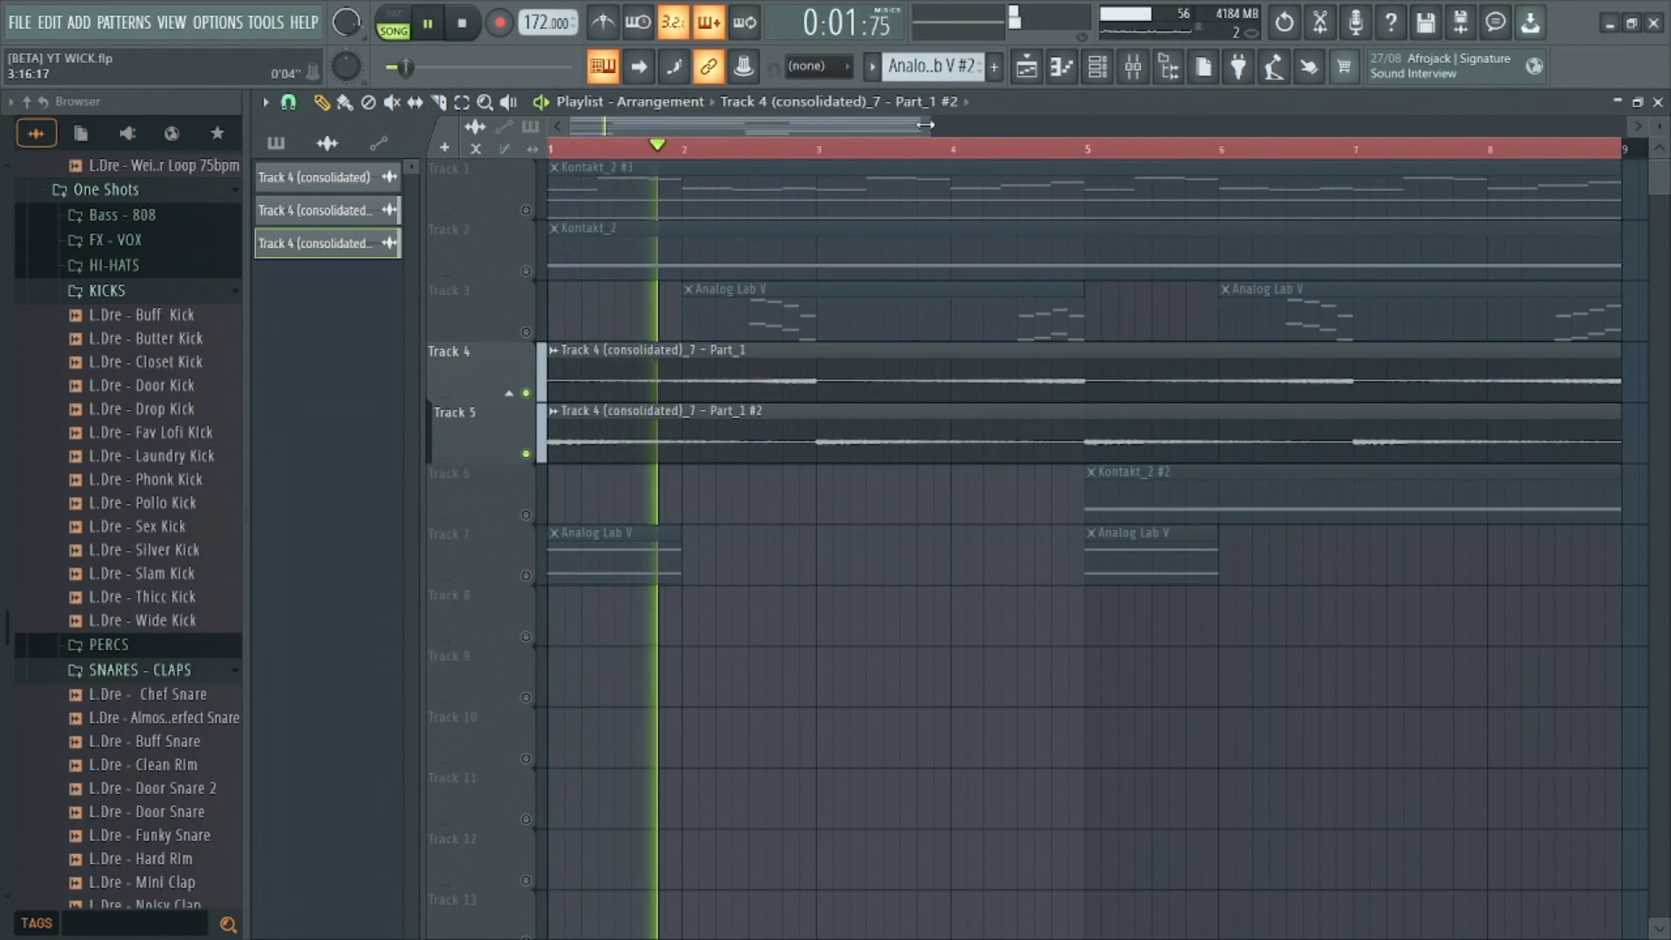
left_click_drag(925, 124, 1135, 124)
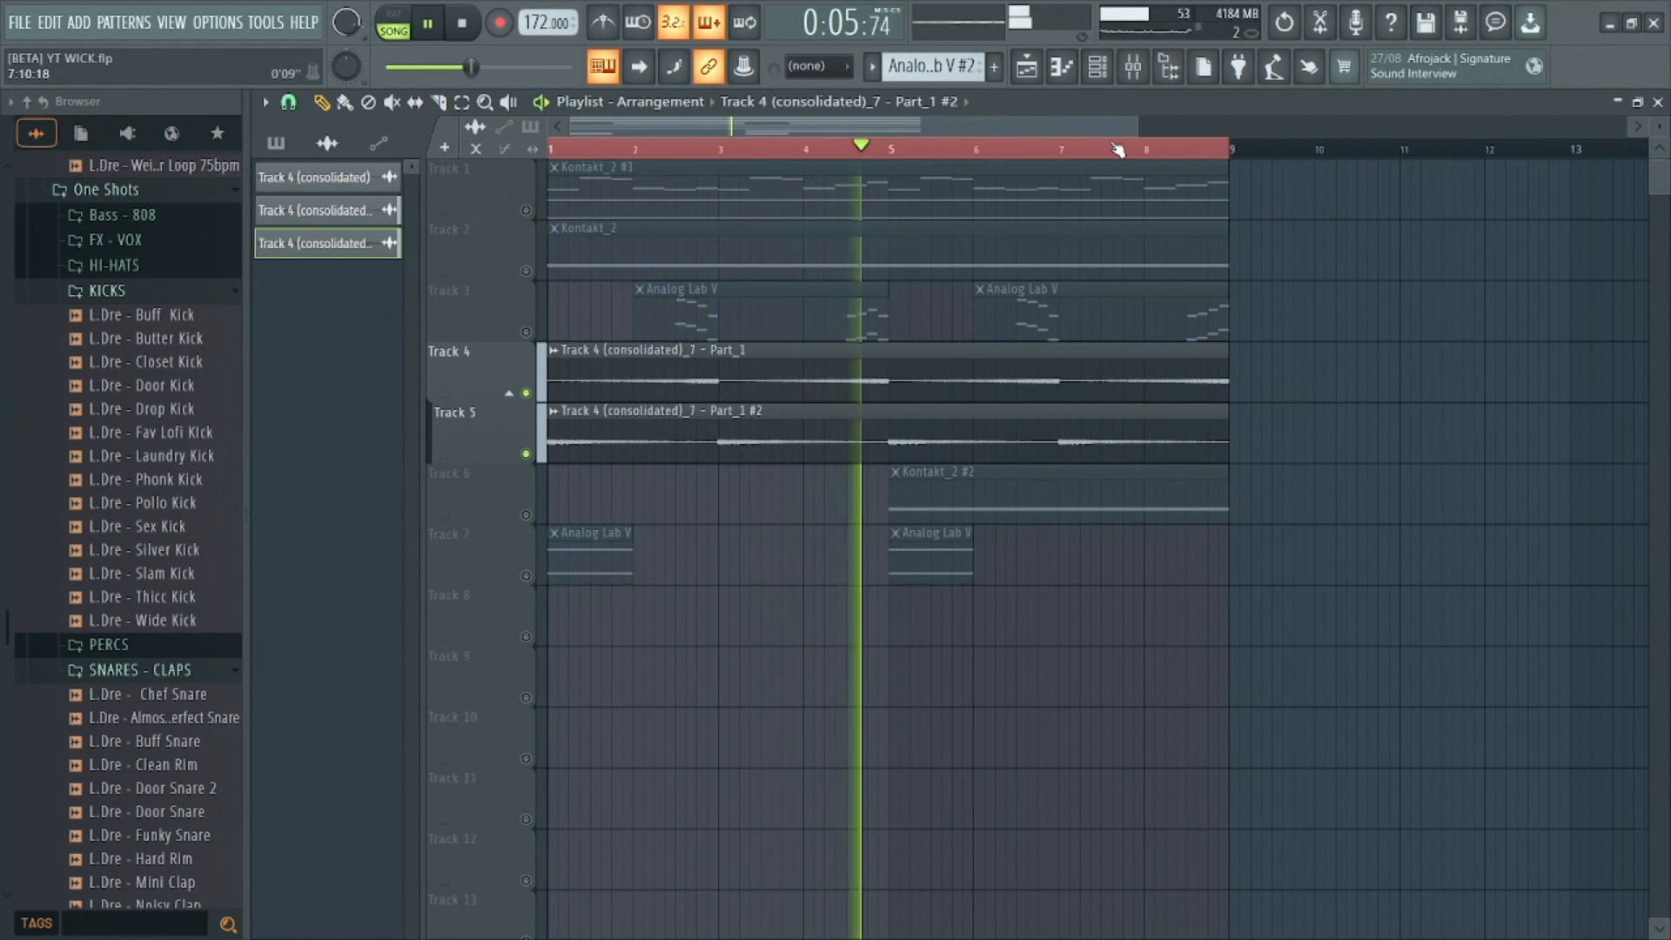
left_click(437, 35)
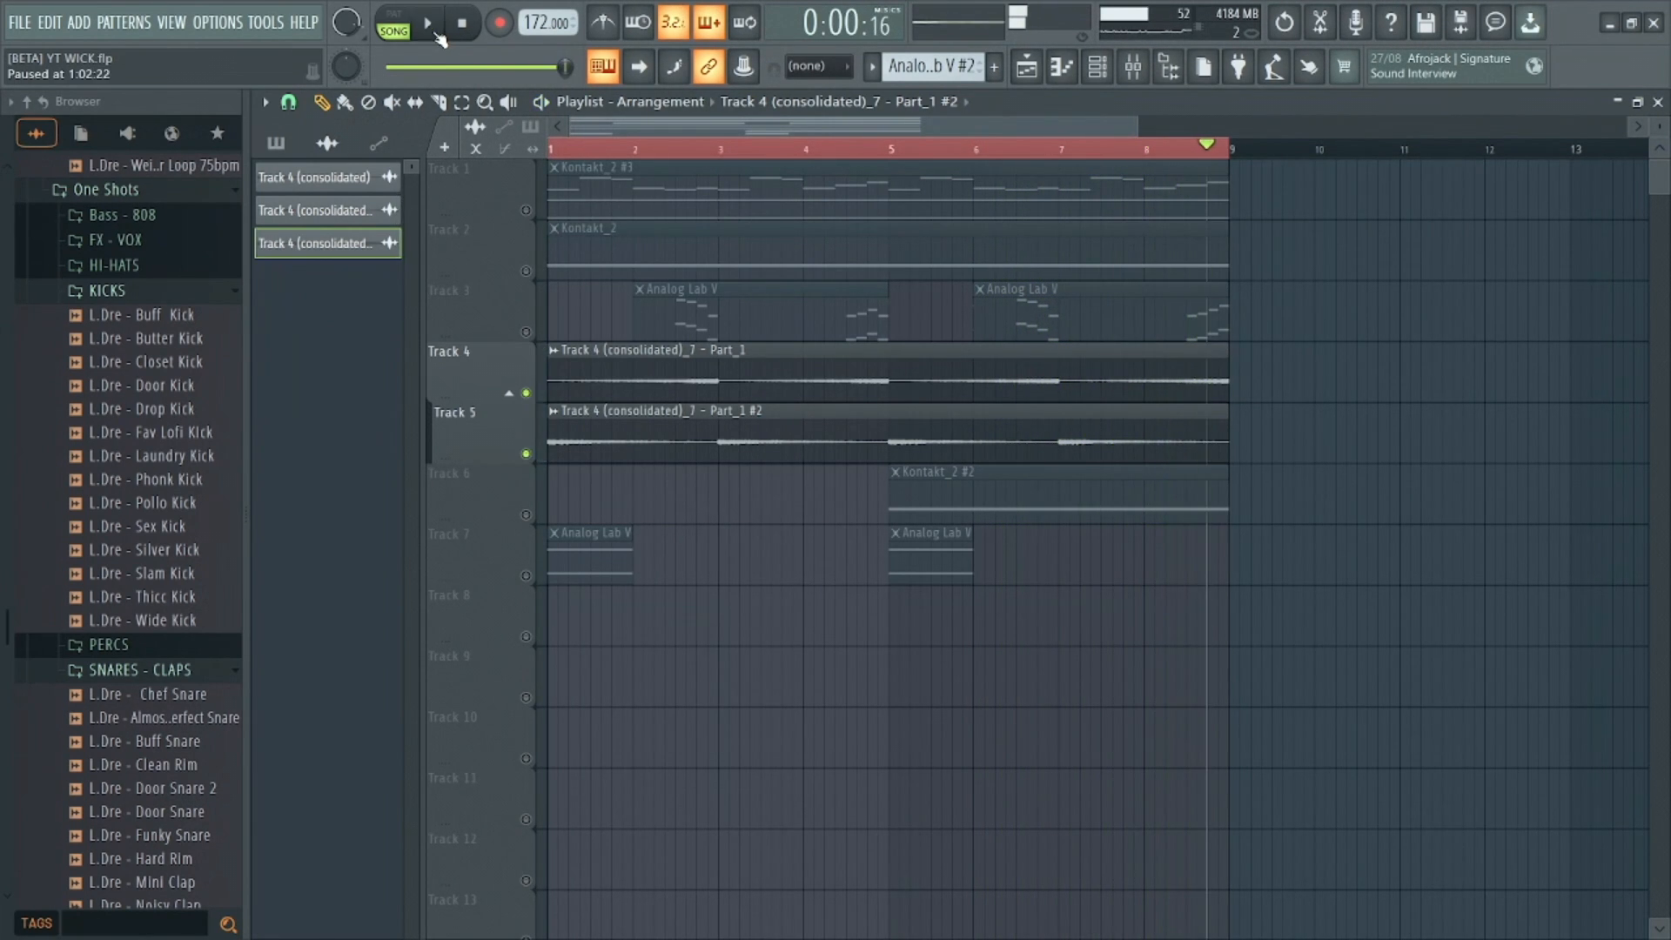
Check the pitch shift and Reverse settings of the Part_1 audio clip on Track 4 and close its sampler window
double_click(690, 369)
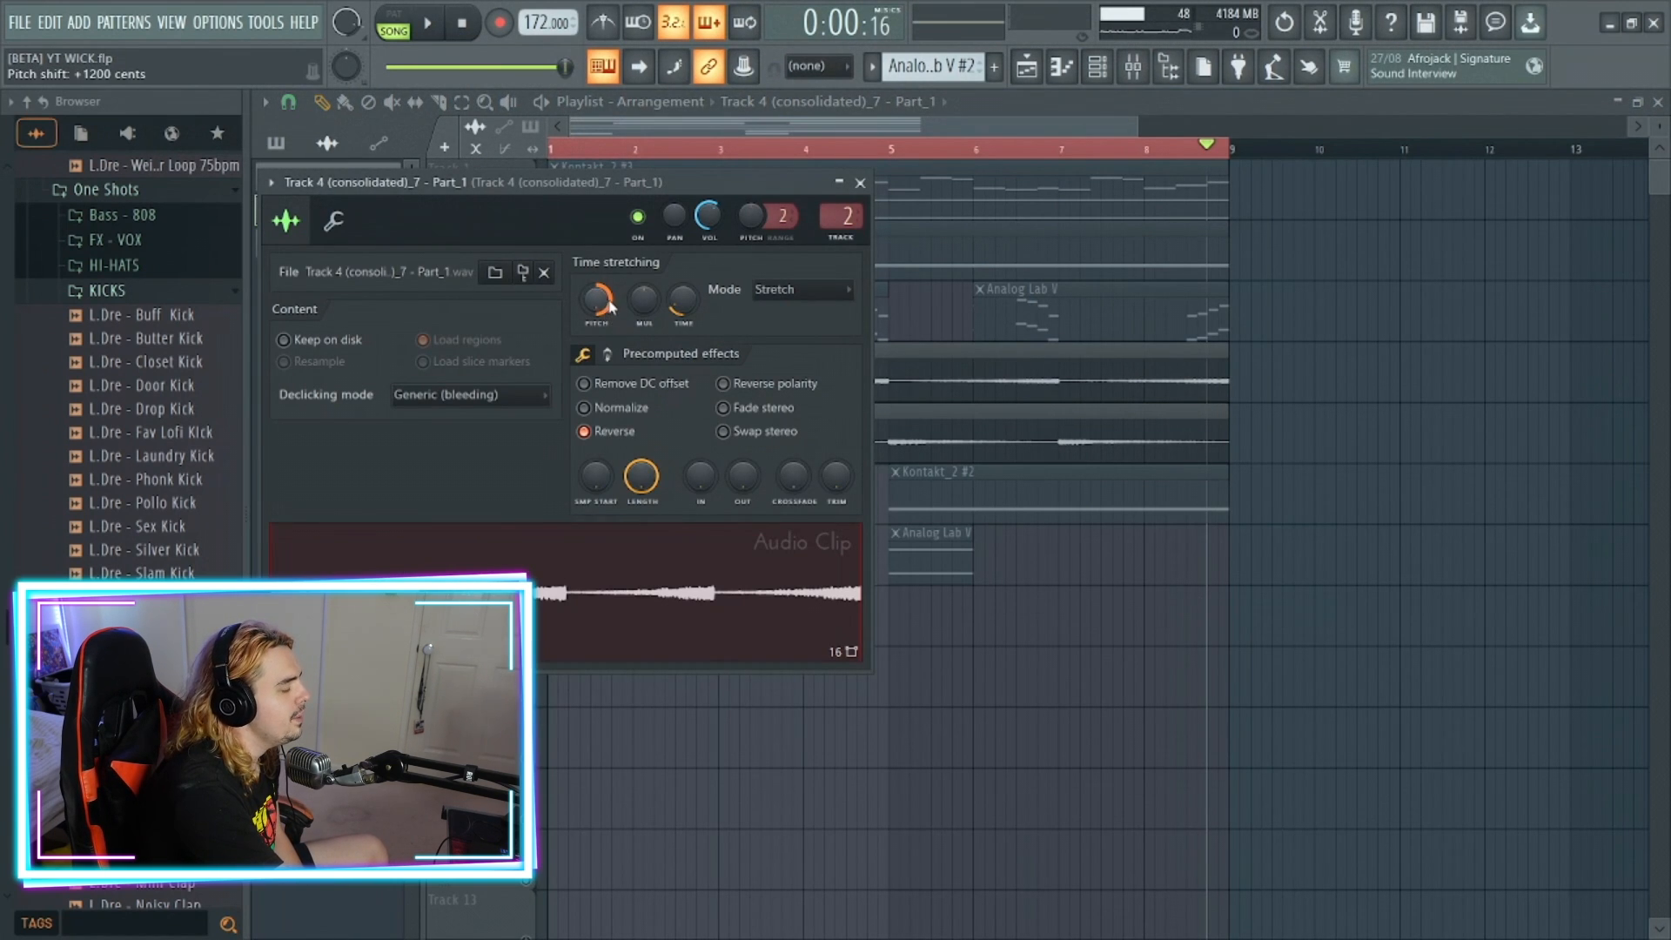
double_click(1029, 432)
right_click(1105, 707)
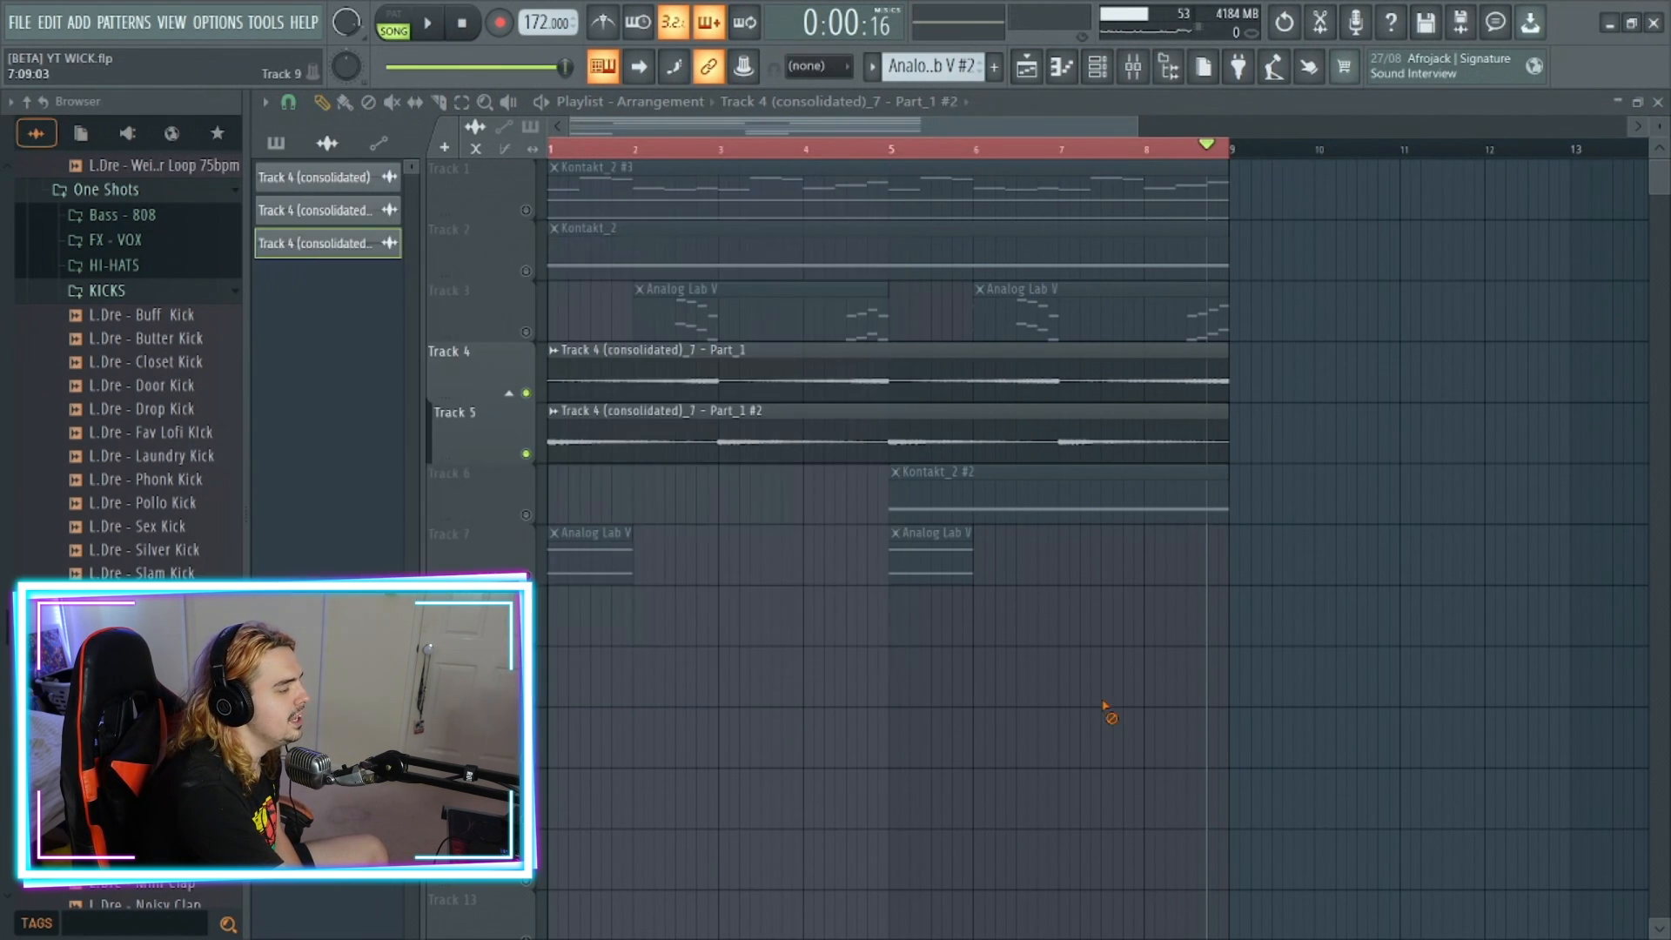
Review the mixer track of the consolidated audio clips and the effects chain on Insert 3
left_click(1132, 66)
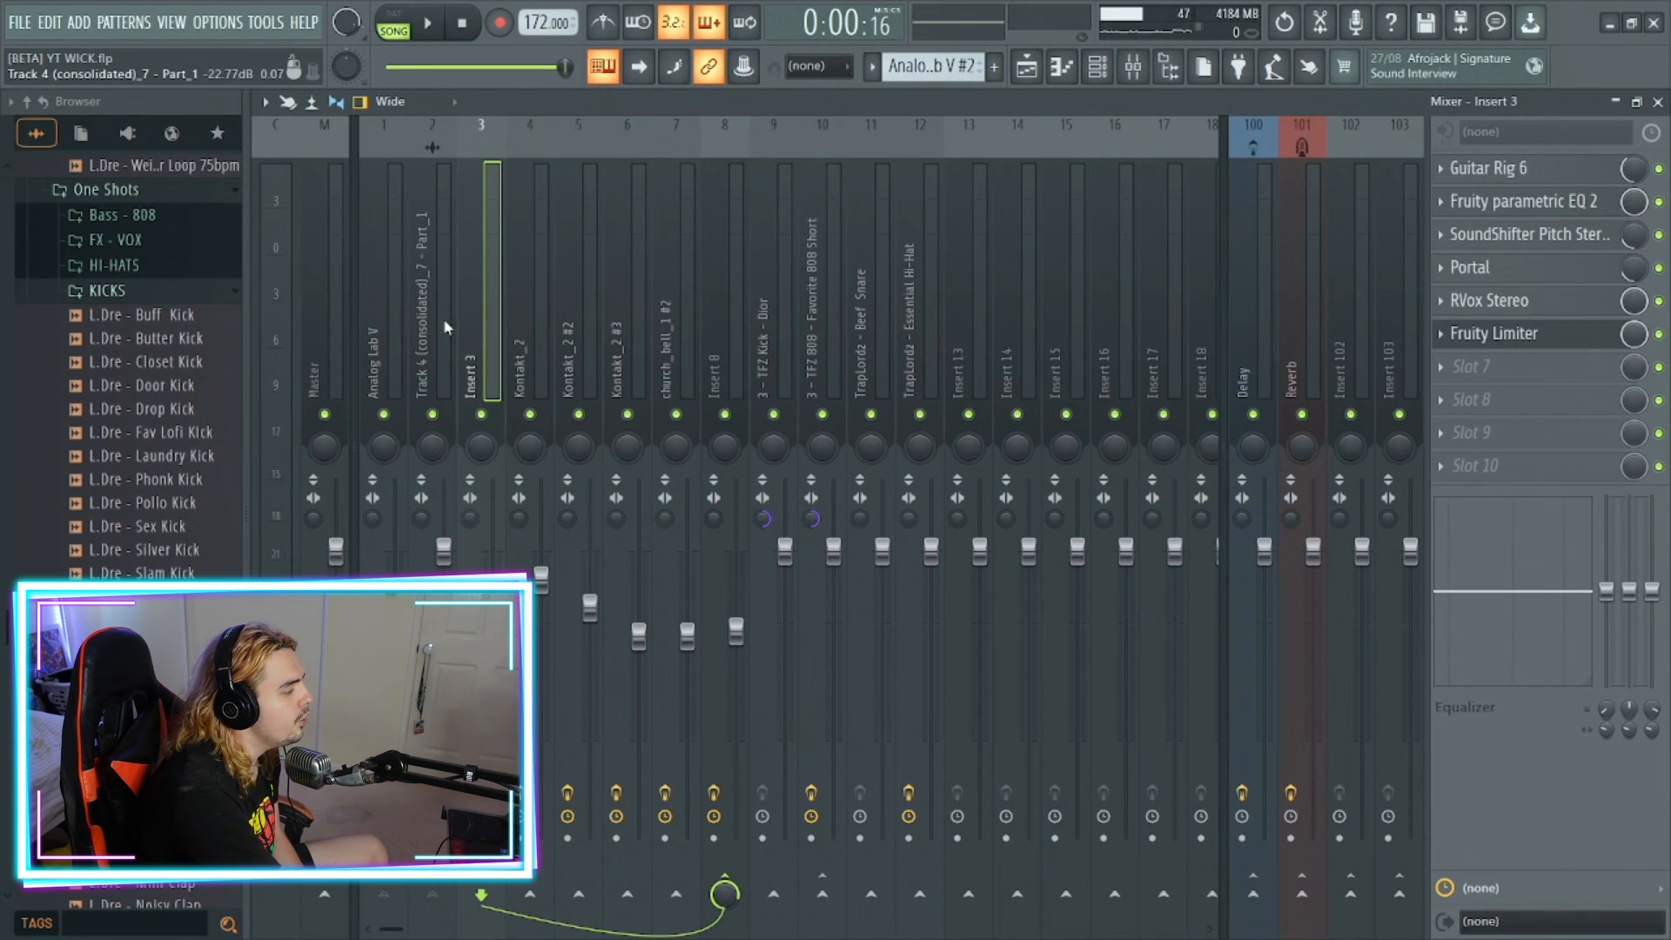
left_click(429, 233)
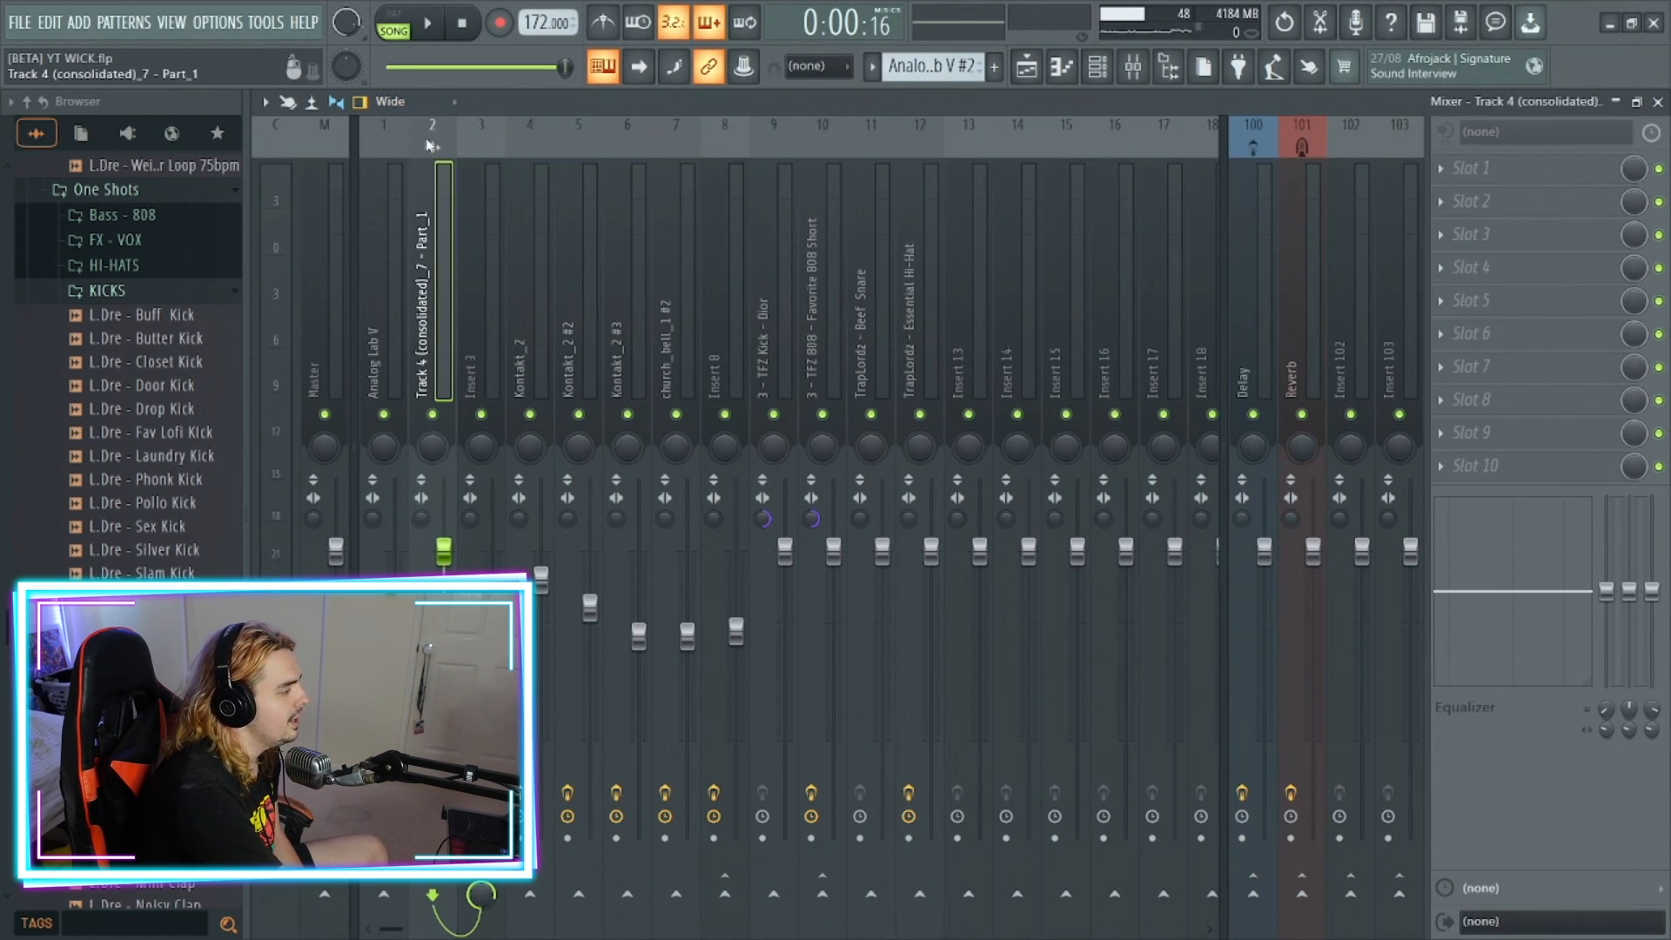
left_click(469, 374)
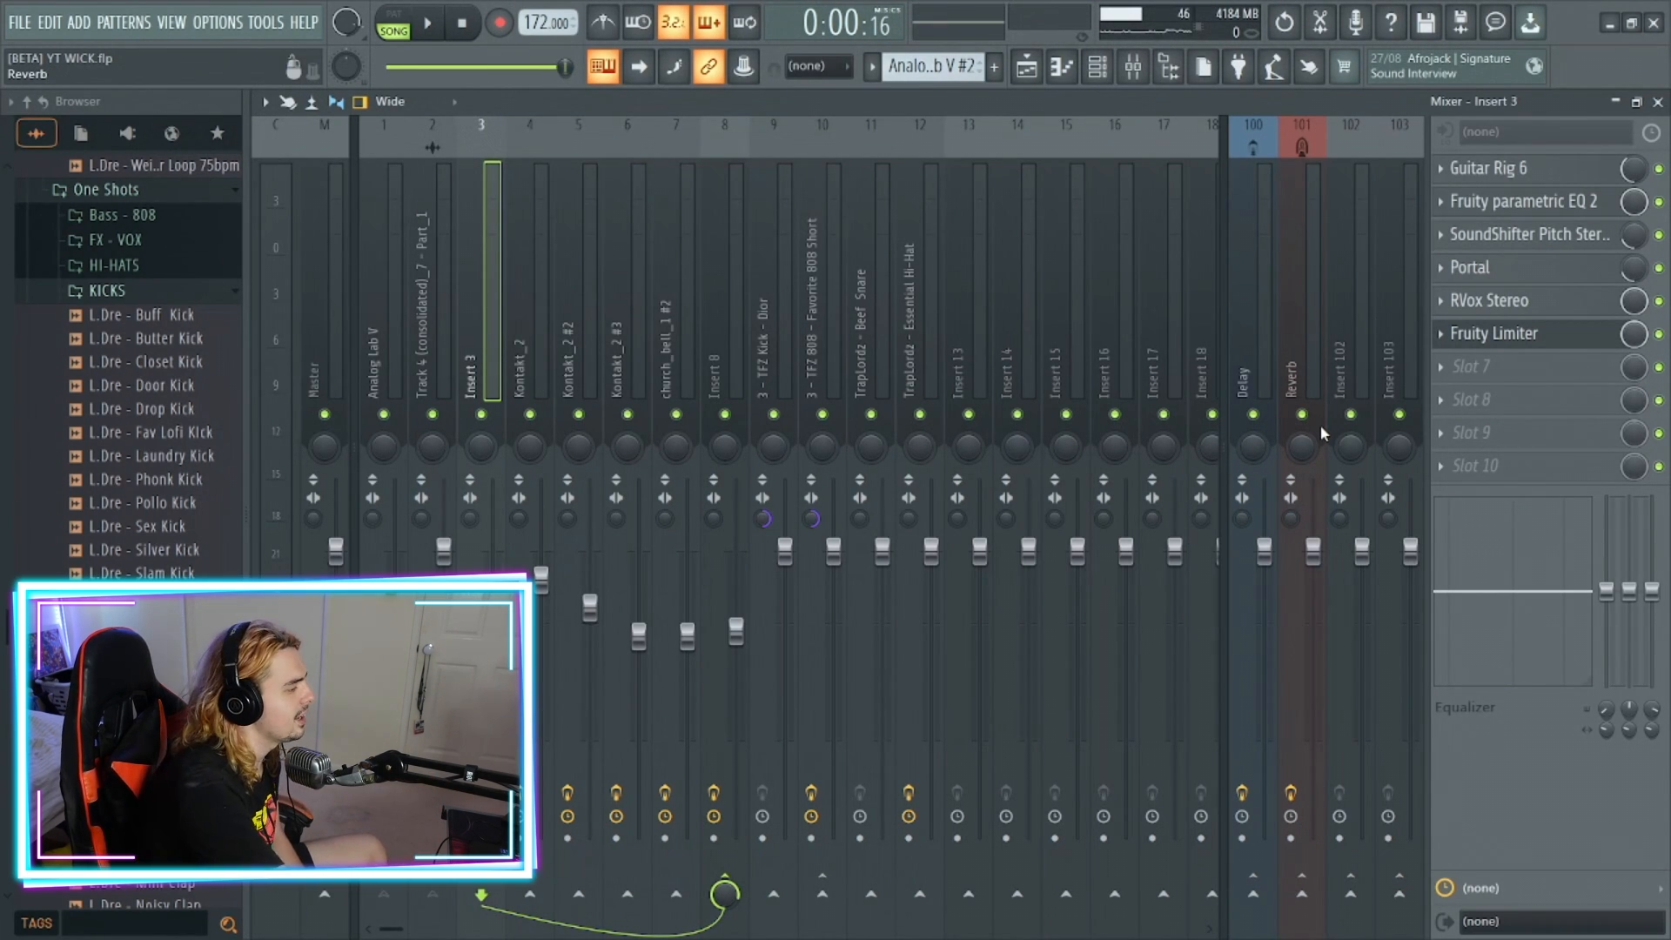
In the Analog Lab V pattern, unmute the church bell channel and mute the Analog Lab V channel
left_click(1096, 66)
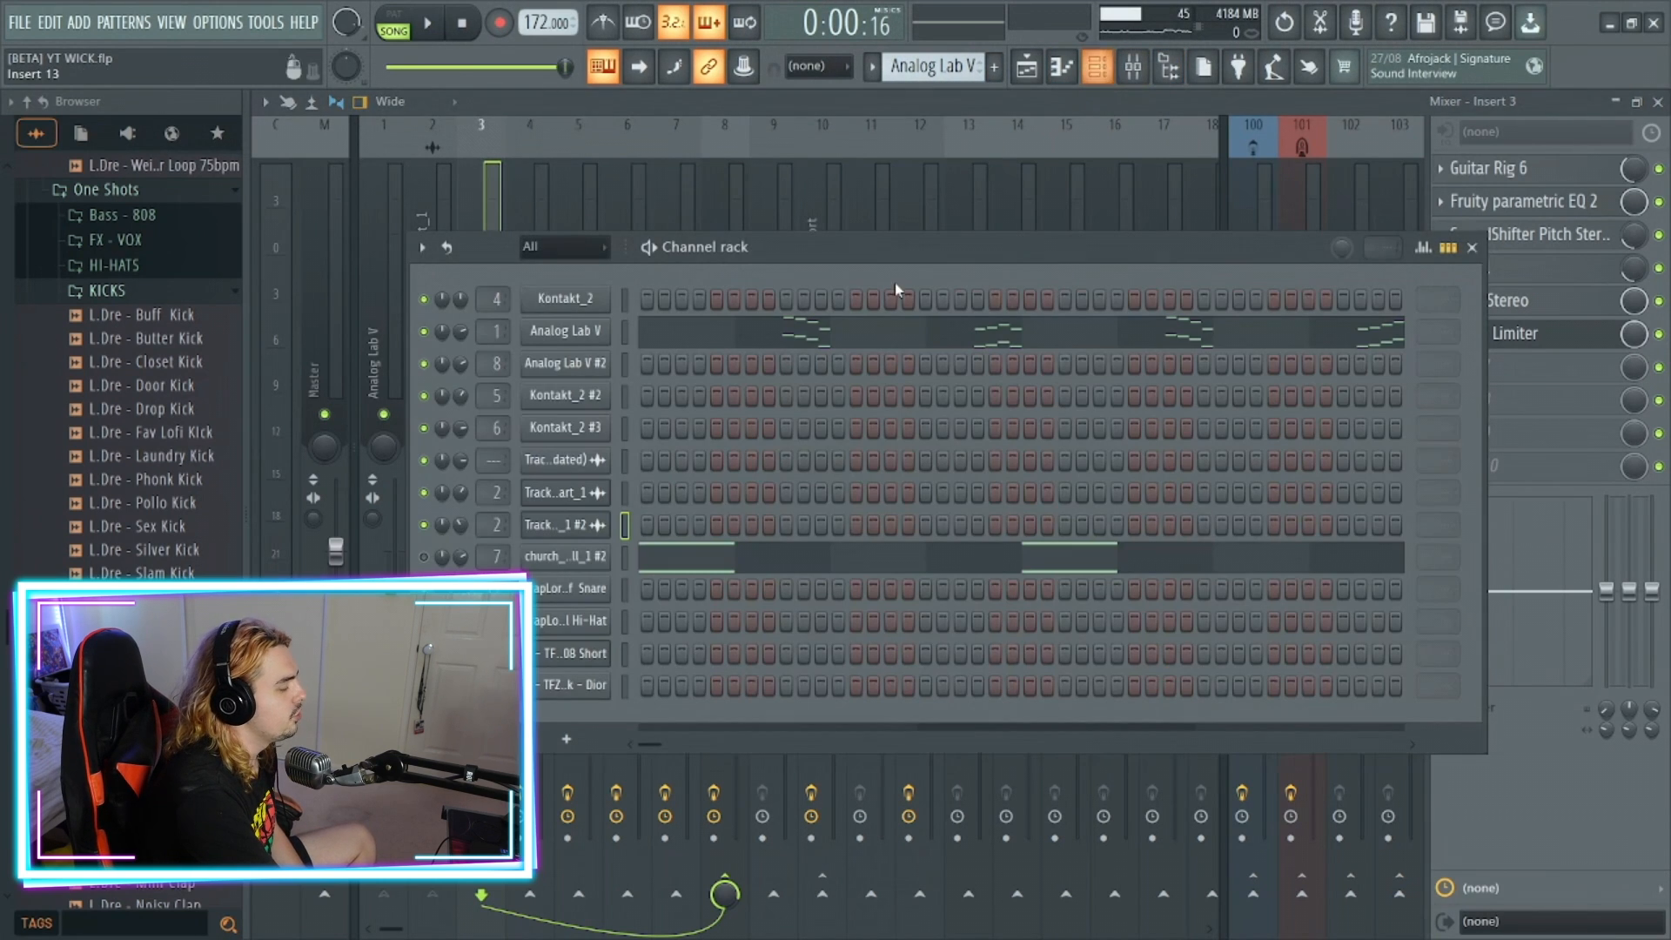
left_click(423, 557)
left_click(423, 331)
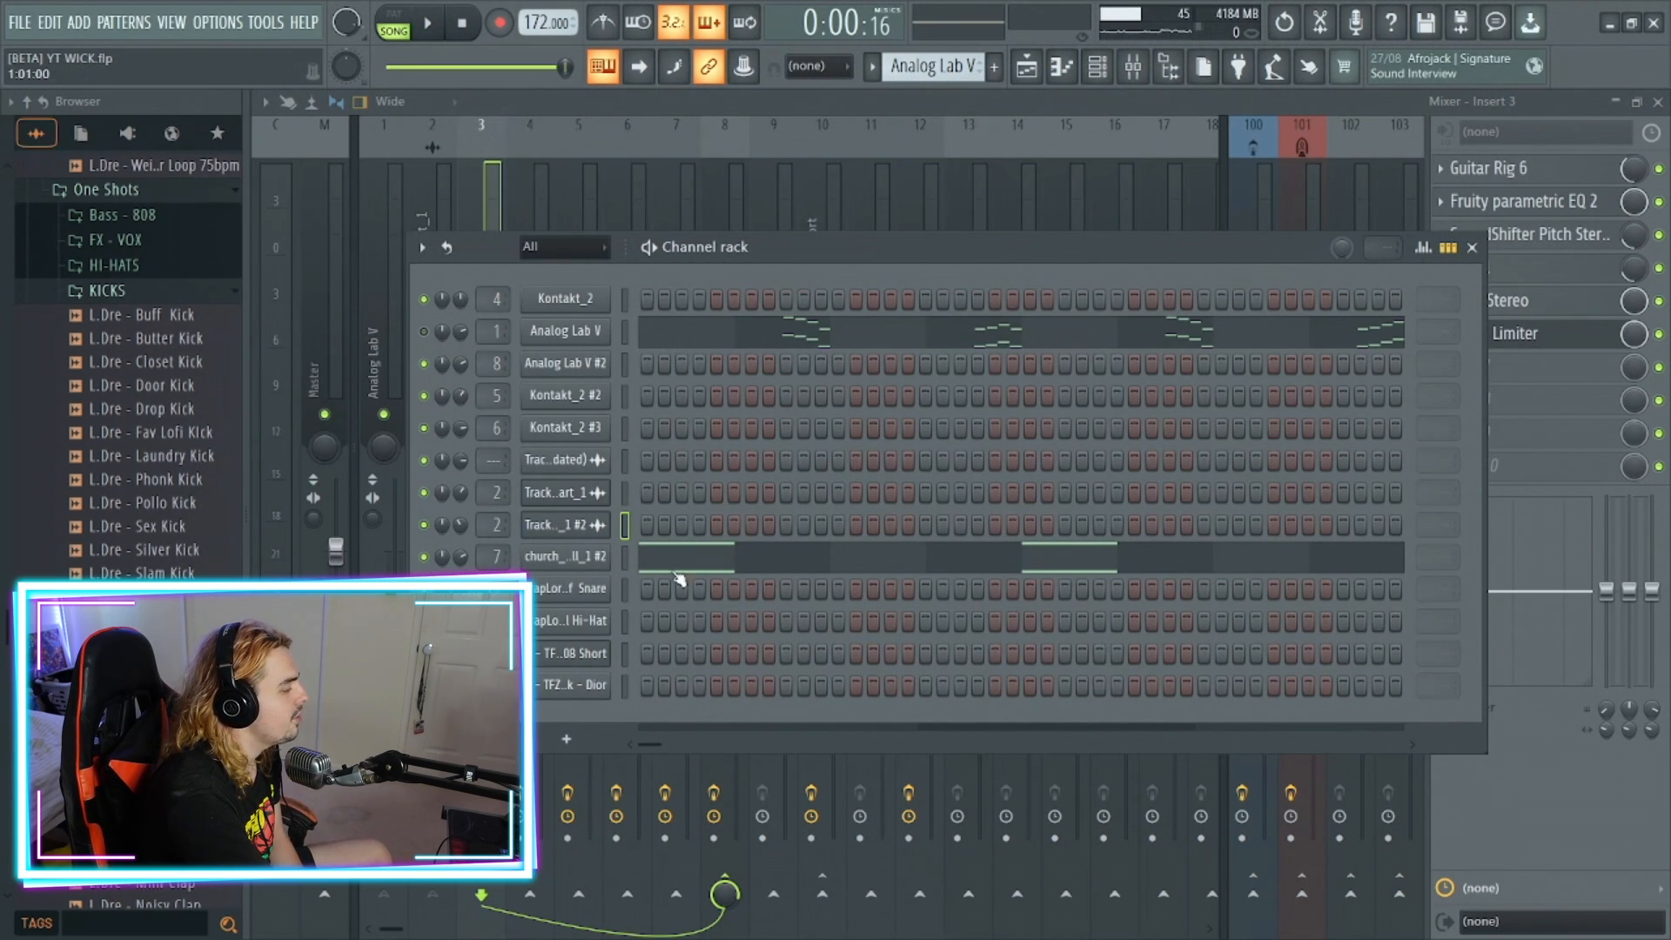
Open the church bell channel's notes in the piano roll, play them from the start of the pattern and pause
left_click(697, 560)
left_click(393, 24)
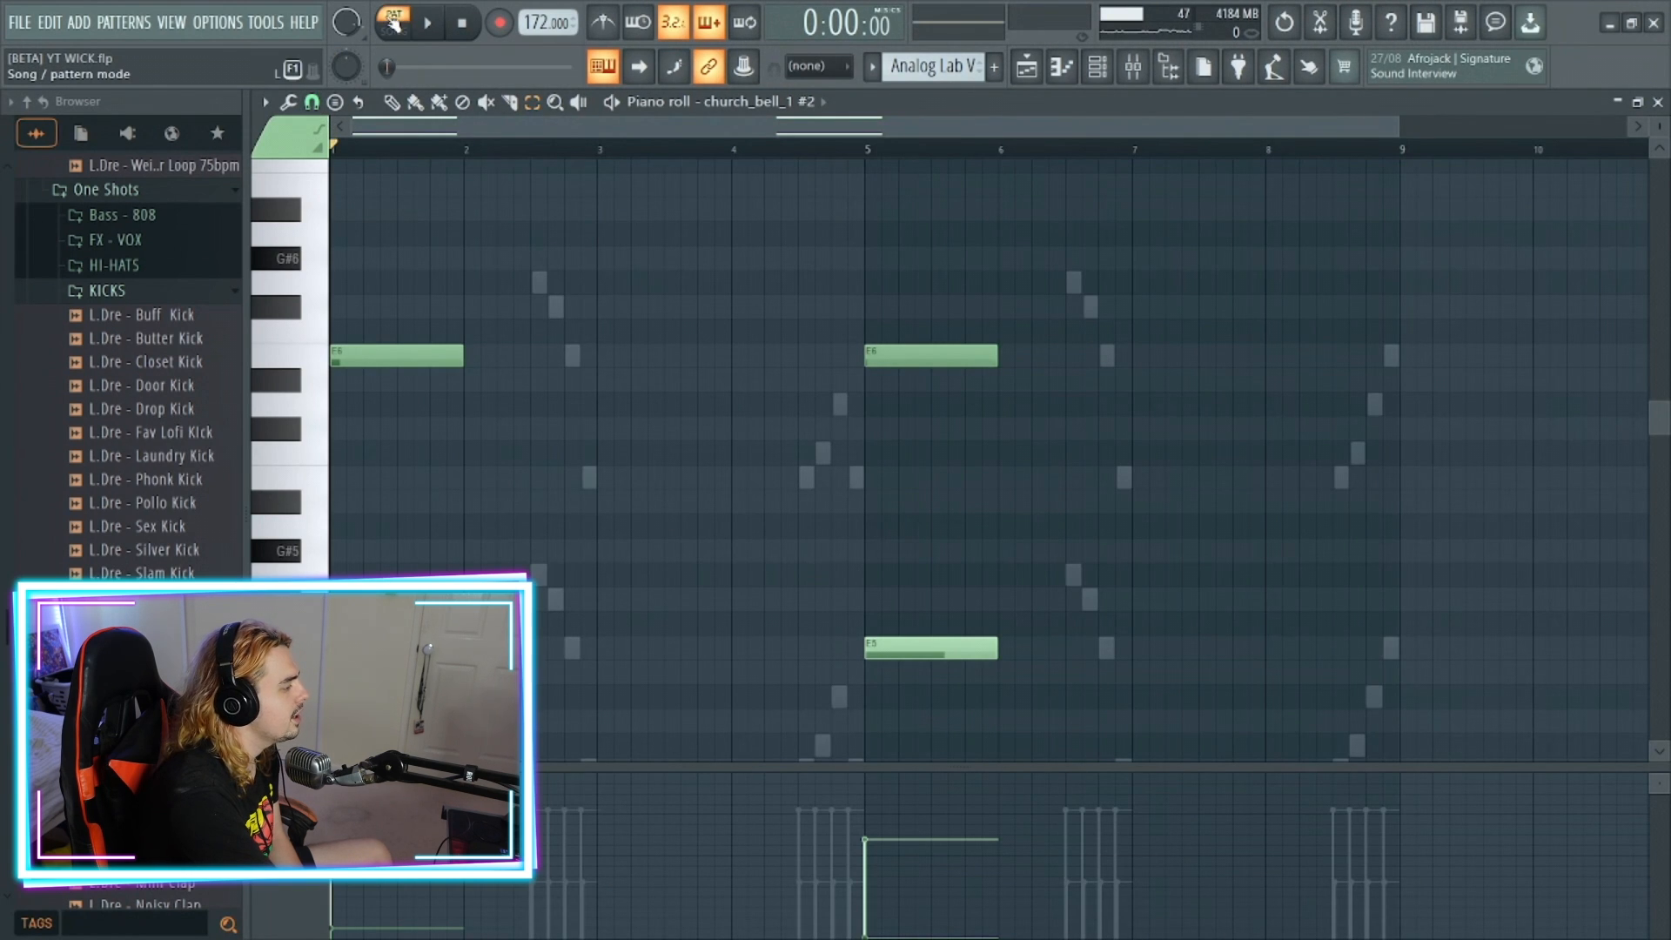
left_click(427, 24)
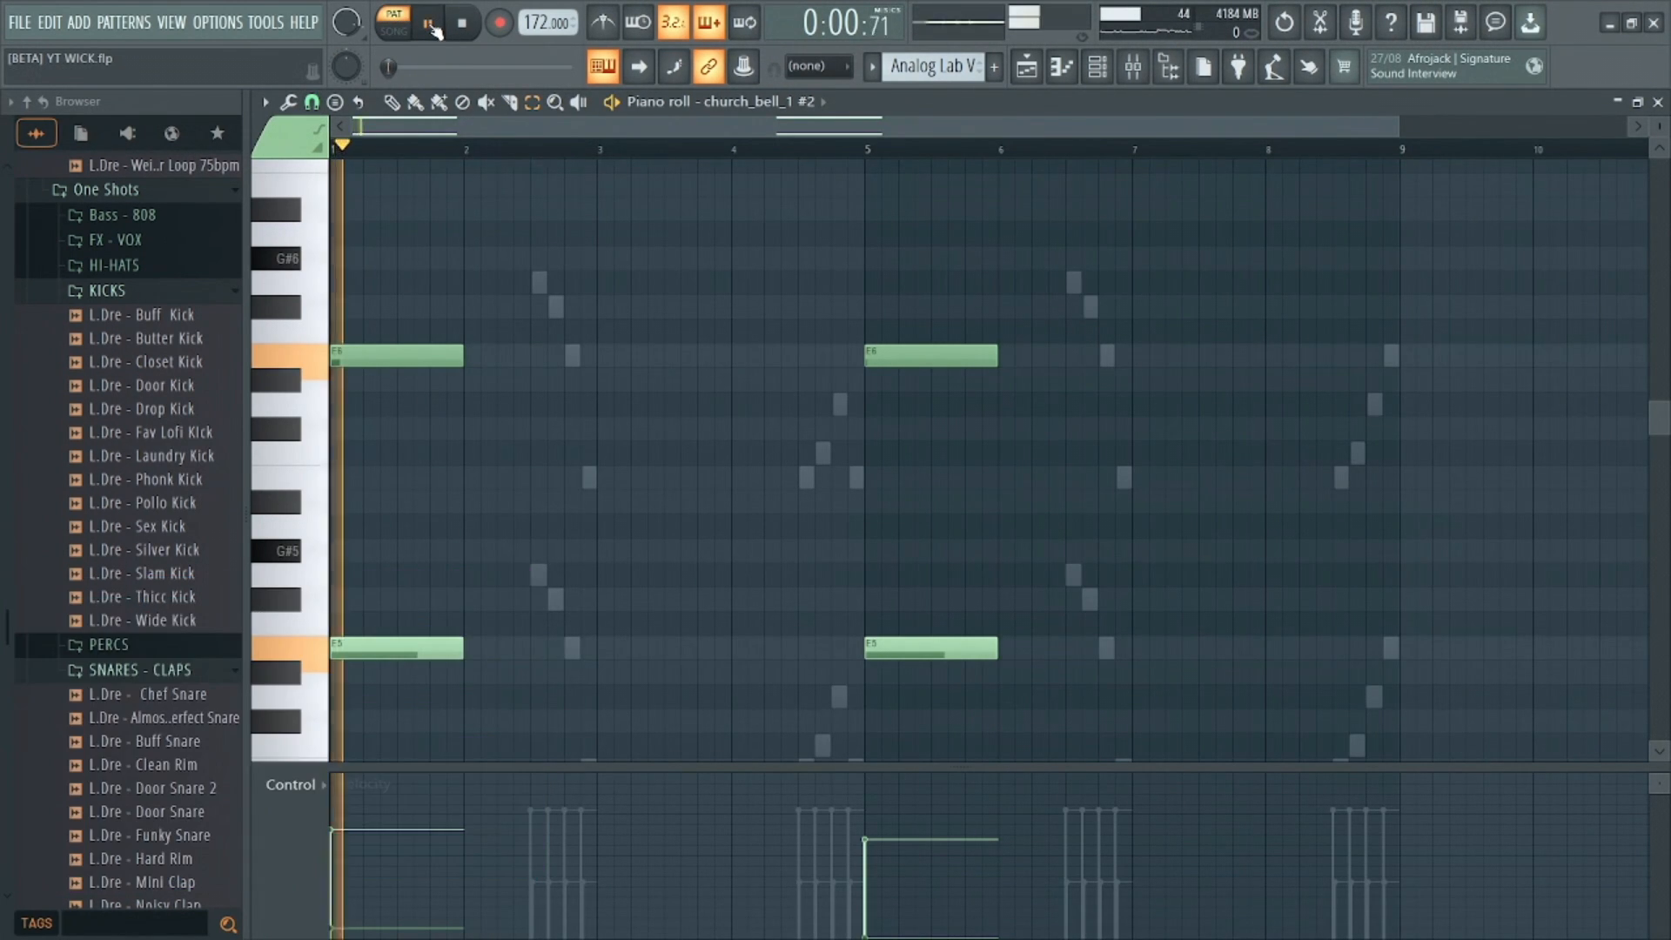
left_click(432, 27)
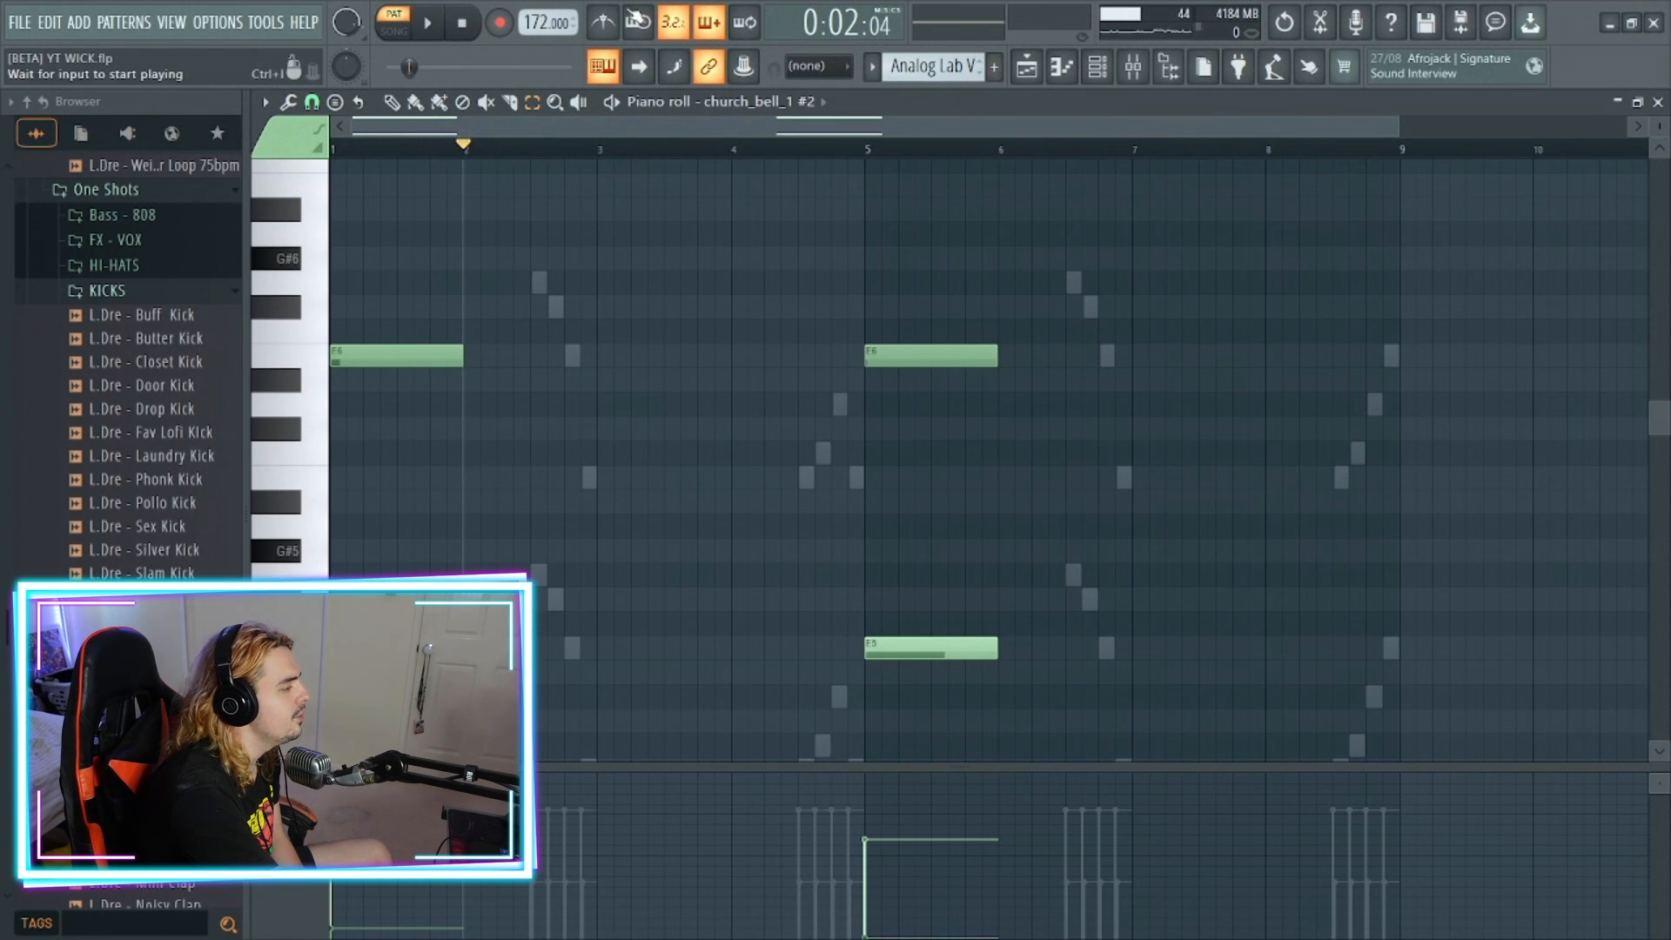
Switch to the Kontakt_2 #2 pattern, check its Kontakt instrument, and show its notes in the piano roll
scroll(903, 63, "down", 2)
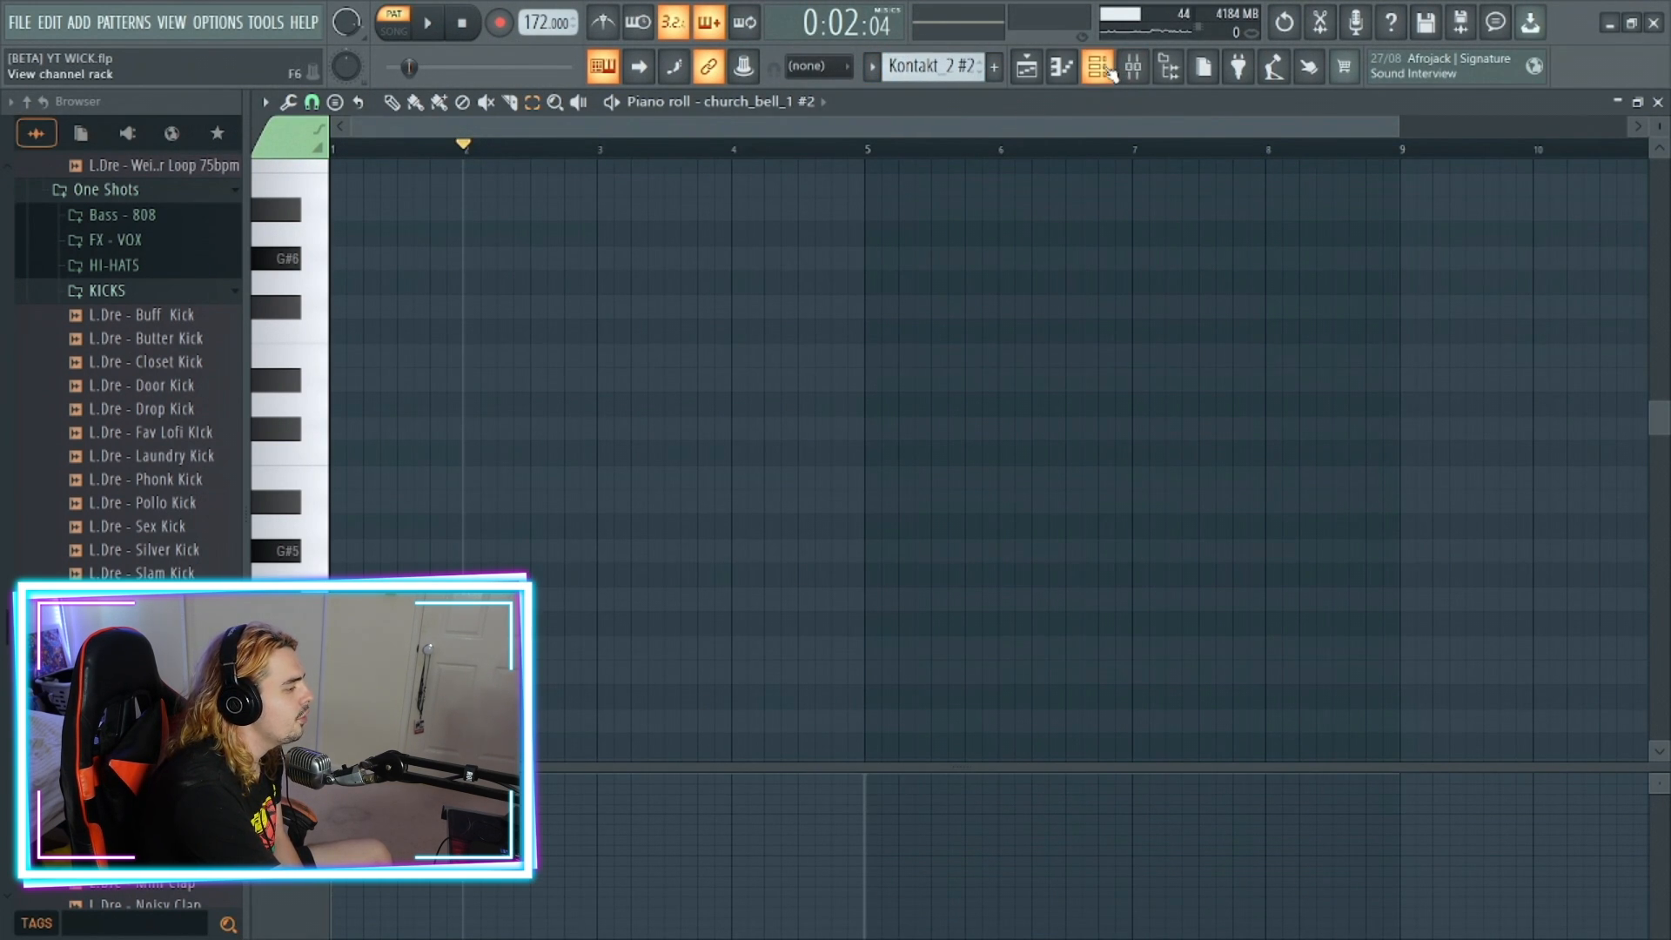
left_click(1096, 66)
left_click(567, 396)
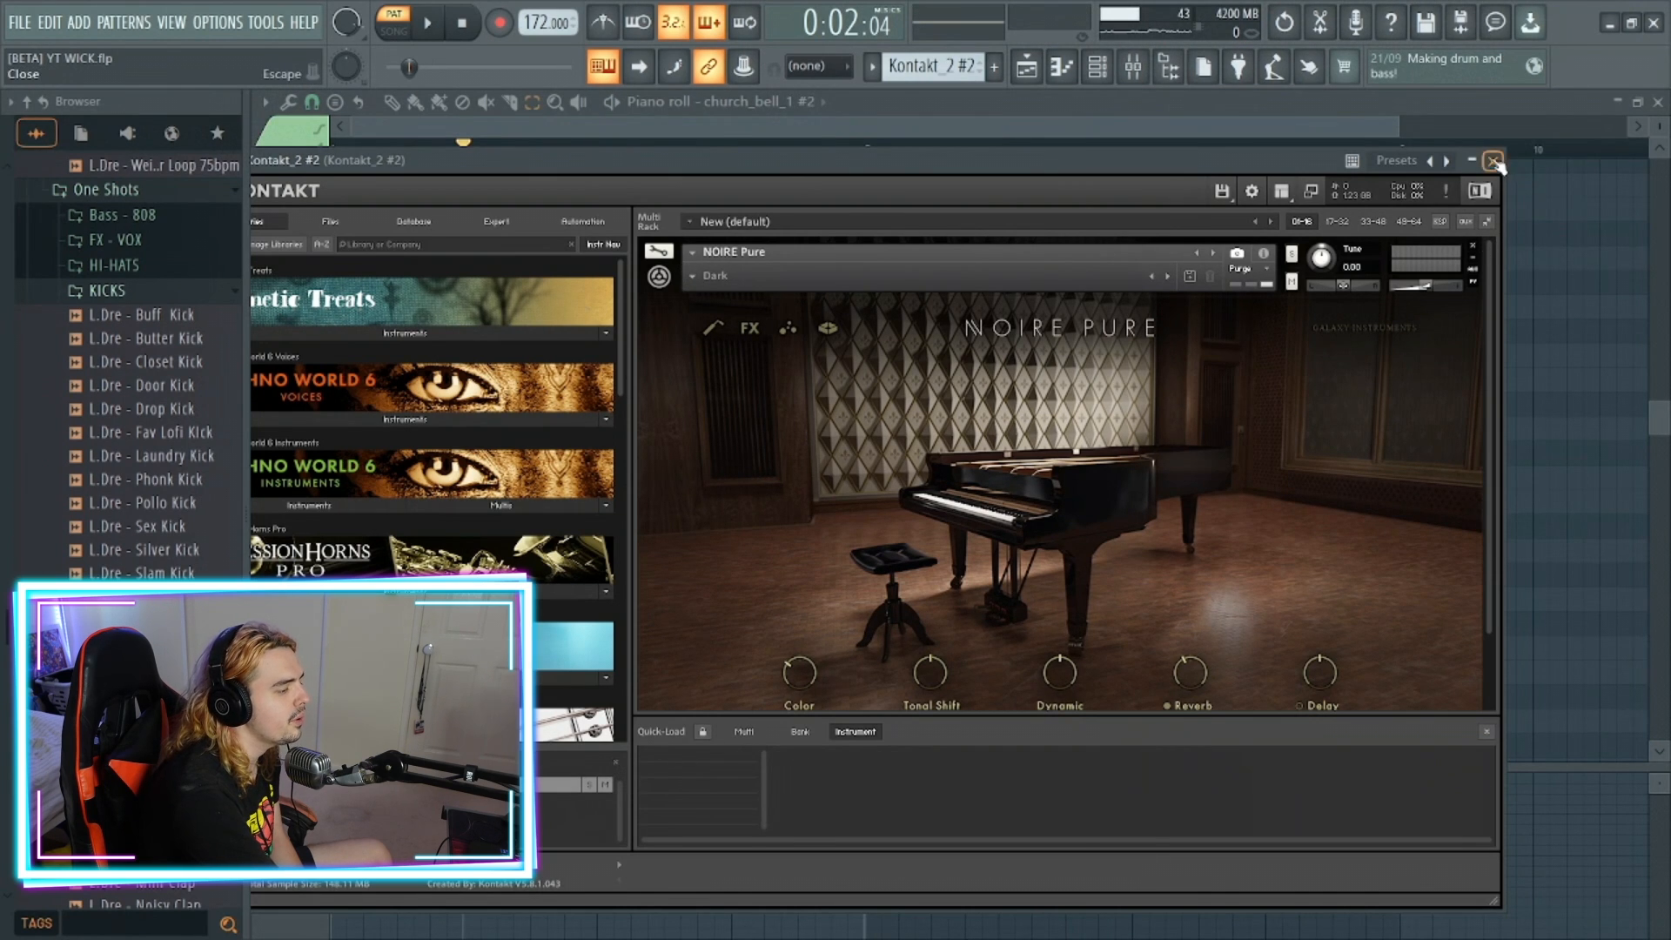
left_click(1493, 161)
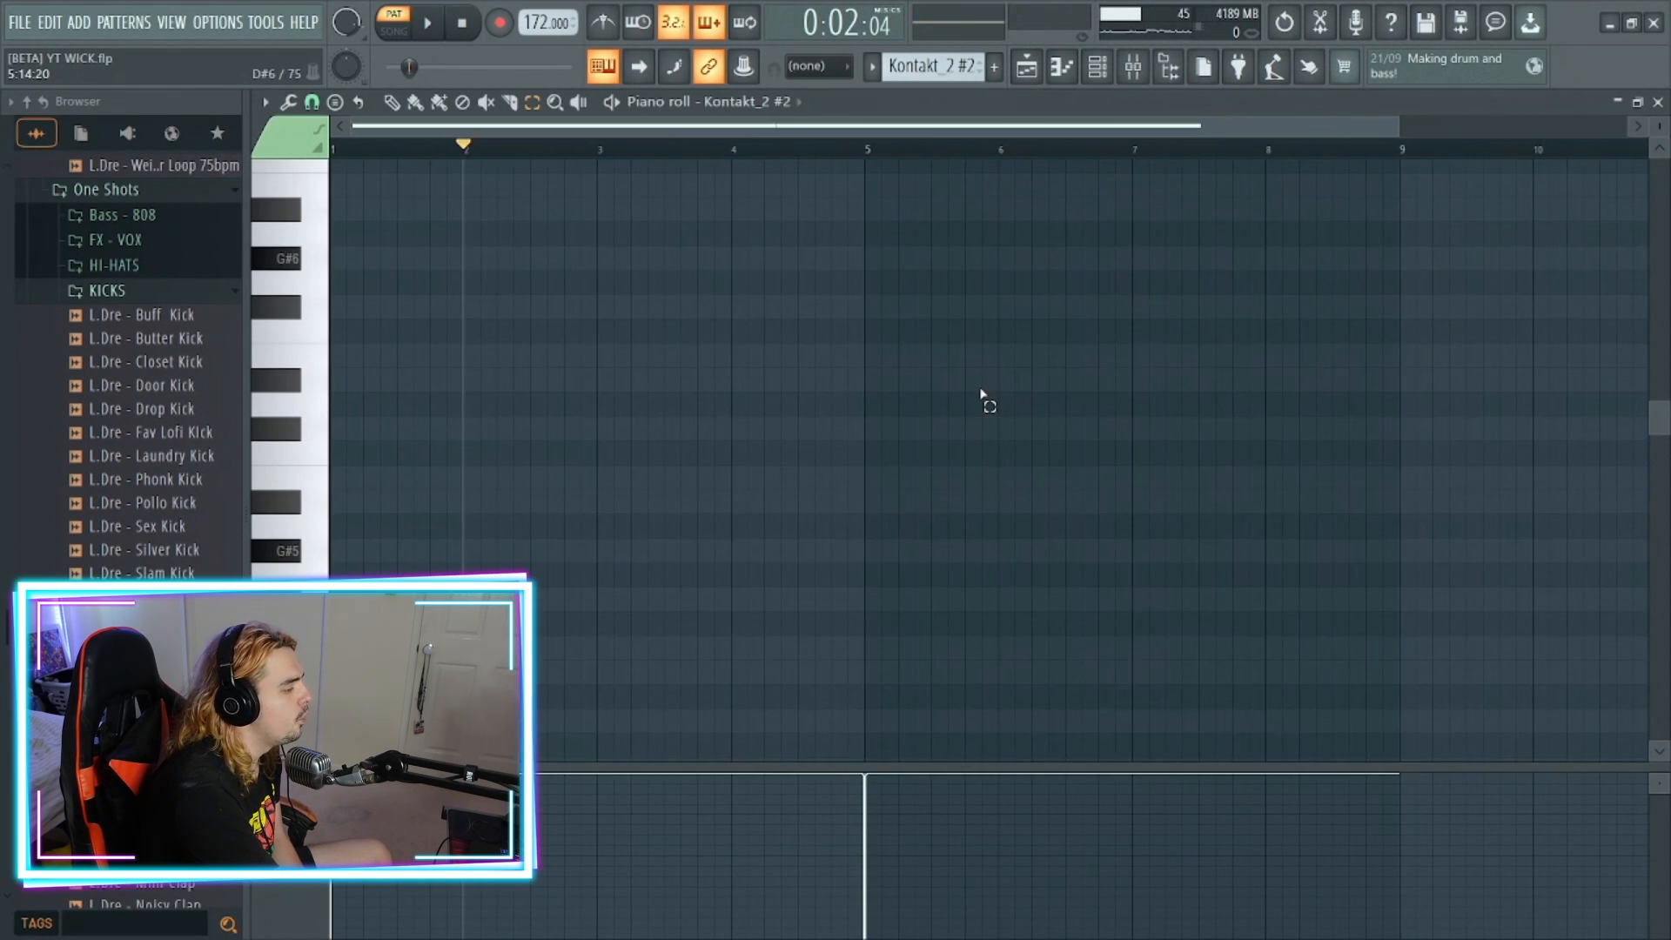
left_click(984, 385)
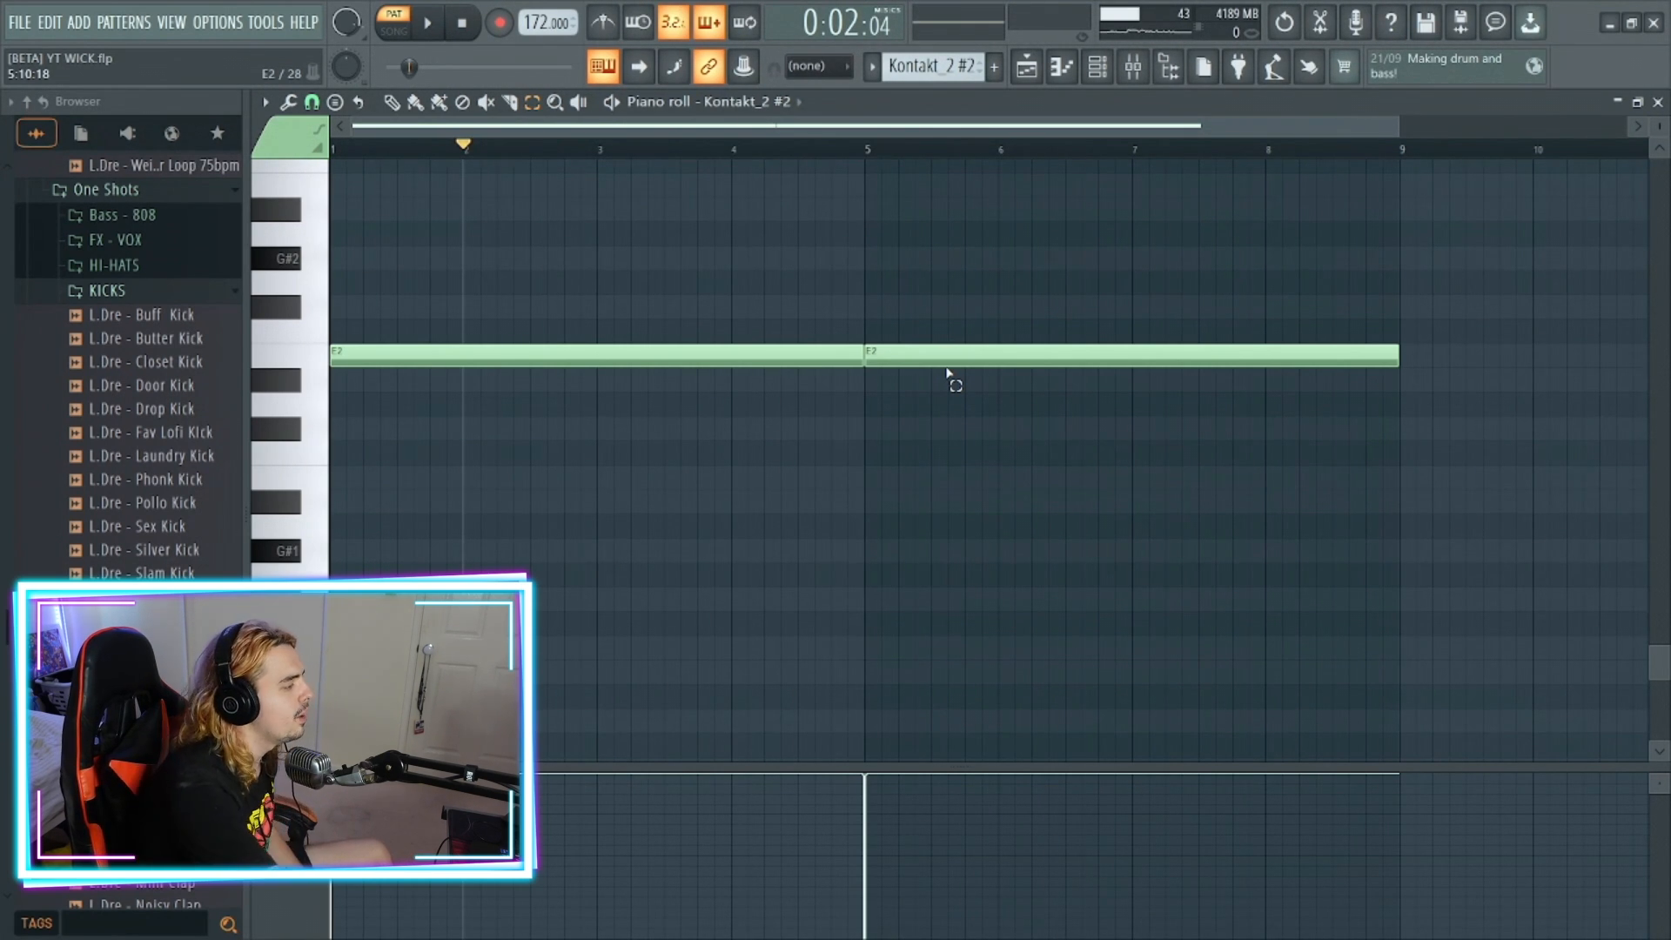
Play the Kontakt_2 #2 pattern's long E2 notes from the beginning, then pause
left_click(402, 21)
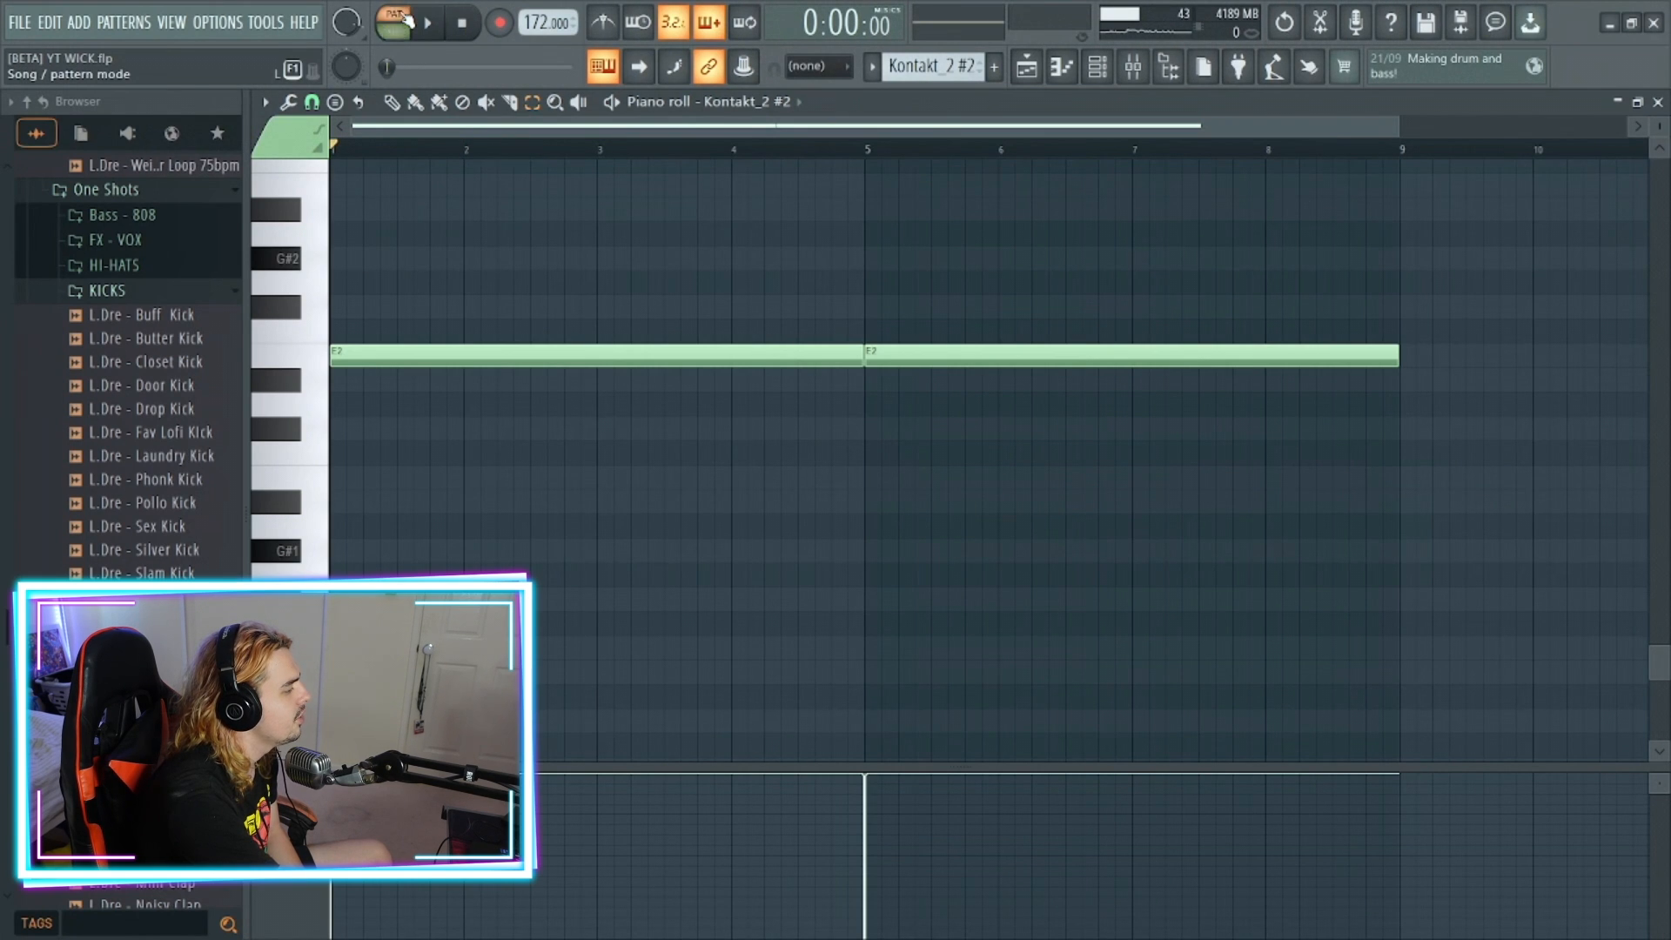
left_click(433, 28)
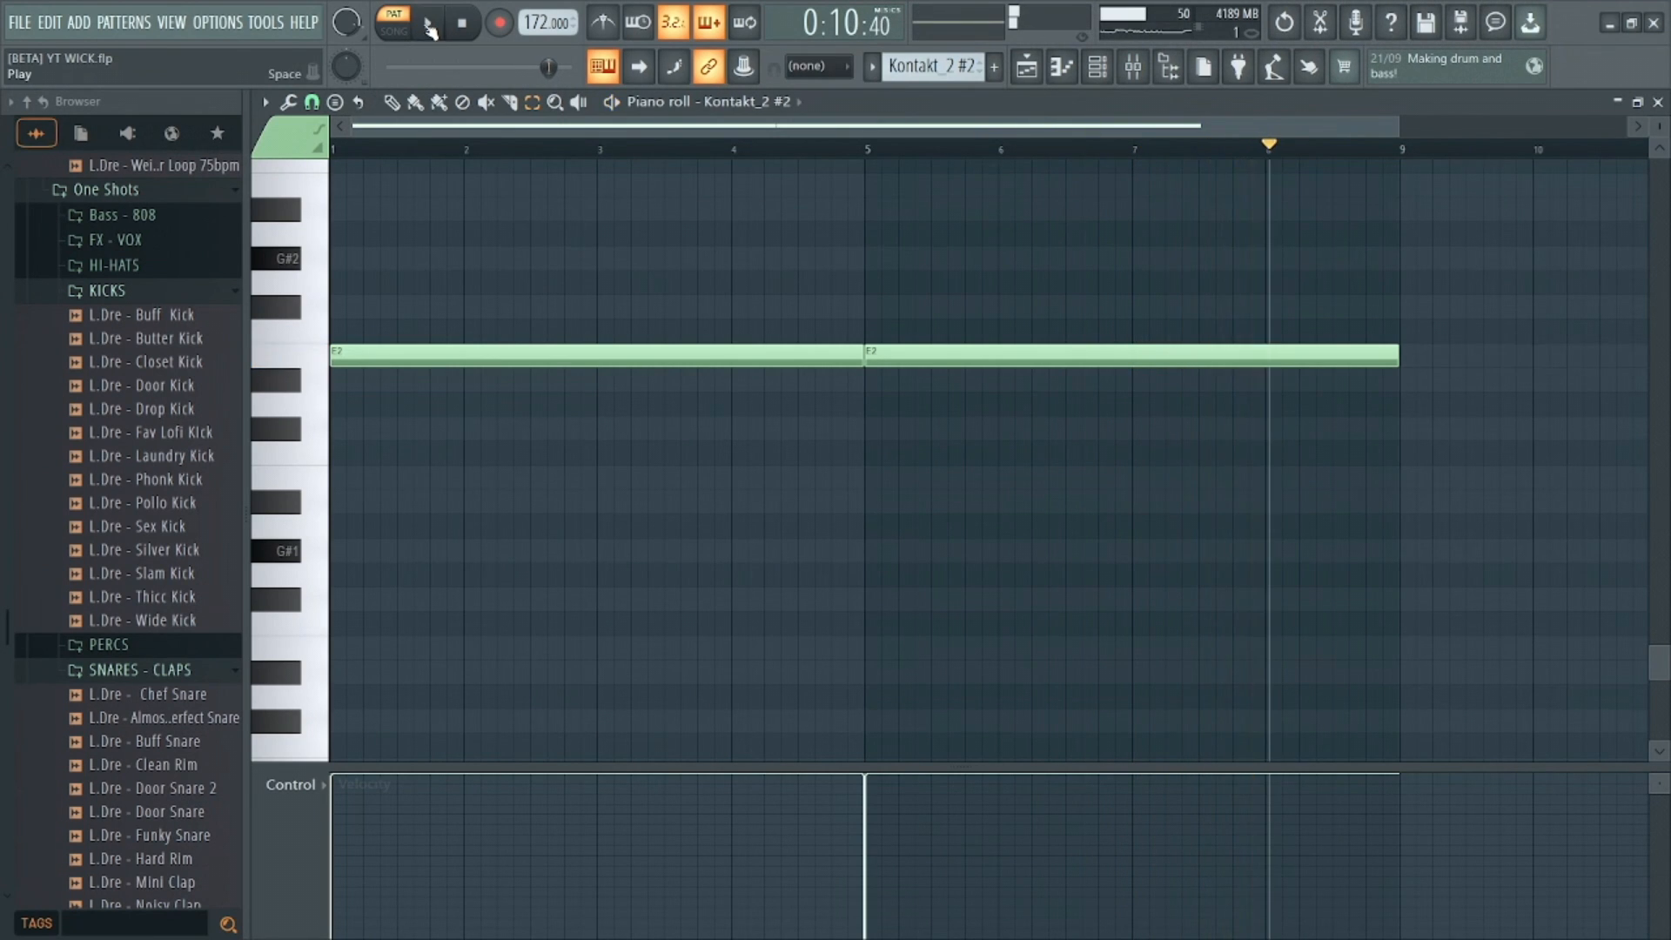
left_click(423, 27)
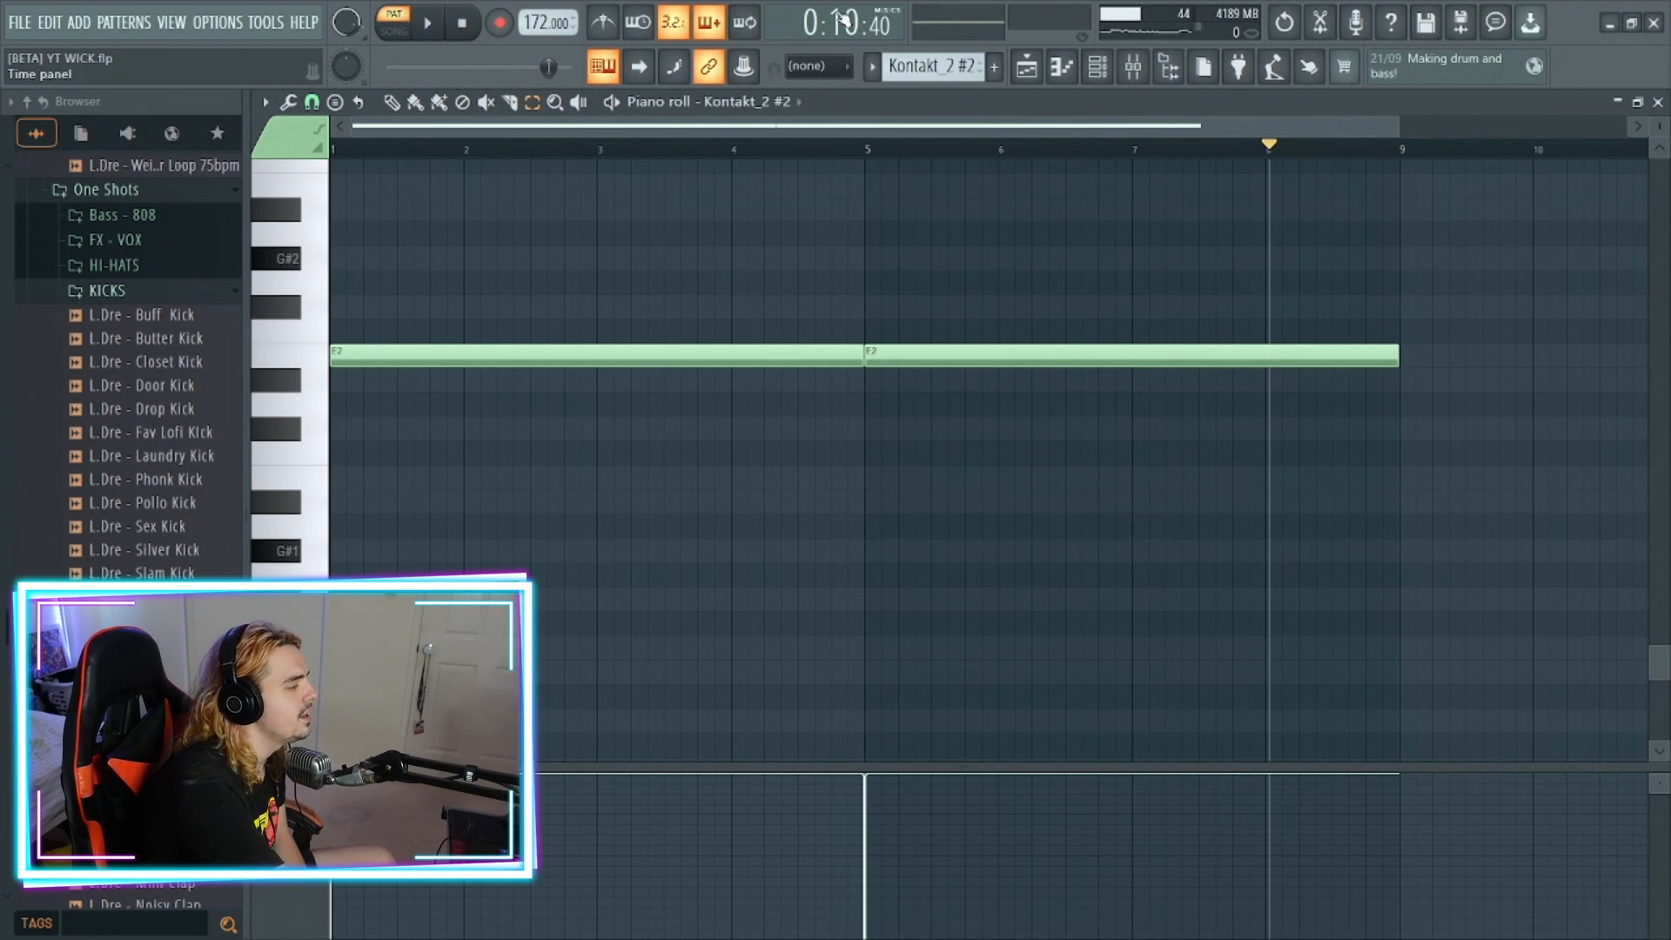
Review the Fruity parametric EQ 2 on the Kontakt_2 #2 mixer track and close its window
left_click(1133, 66)
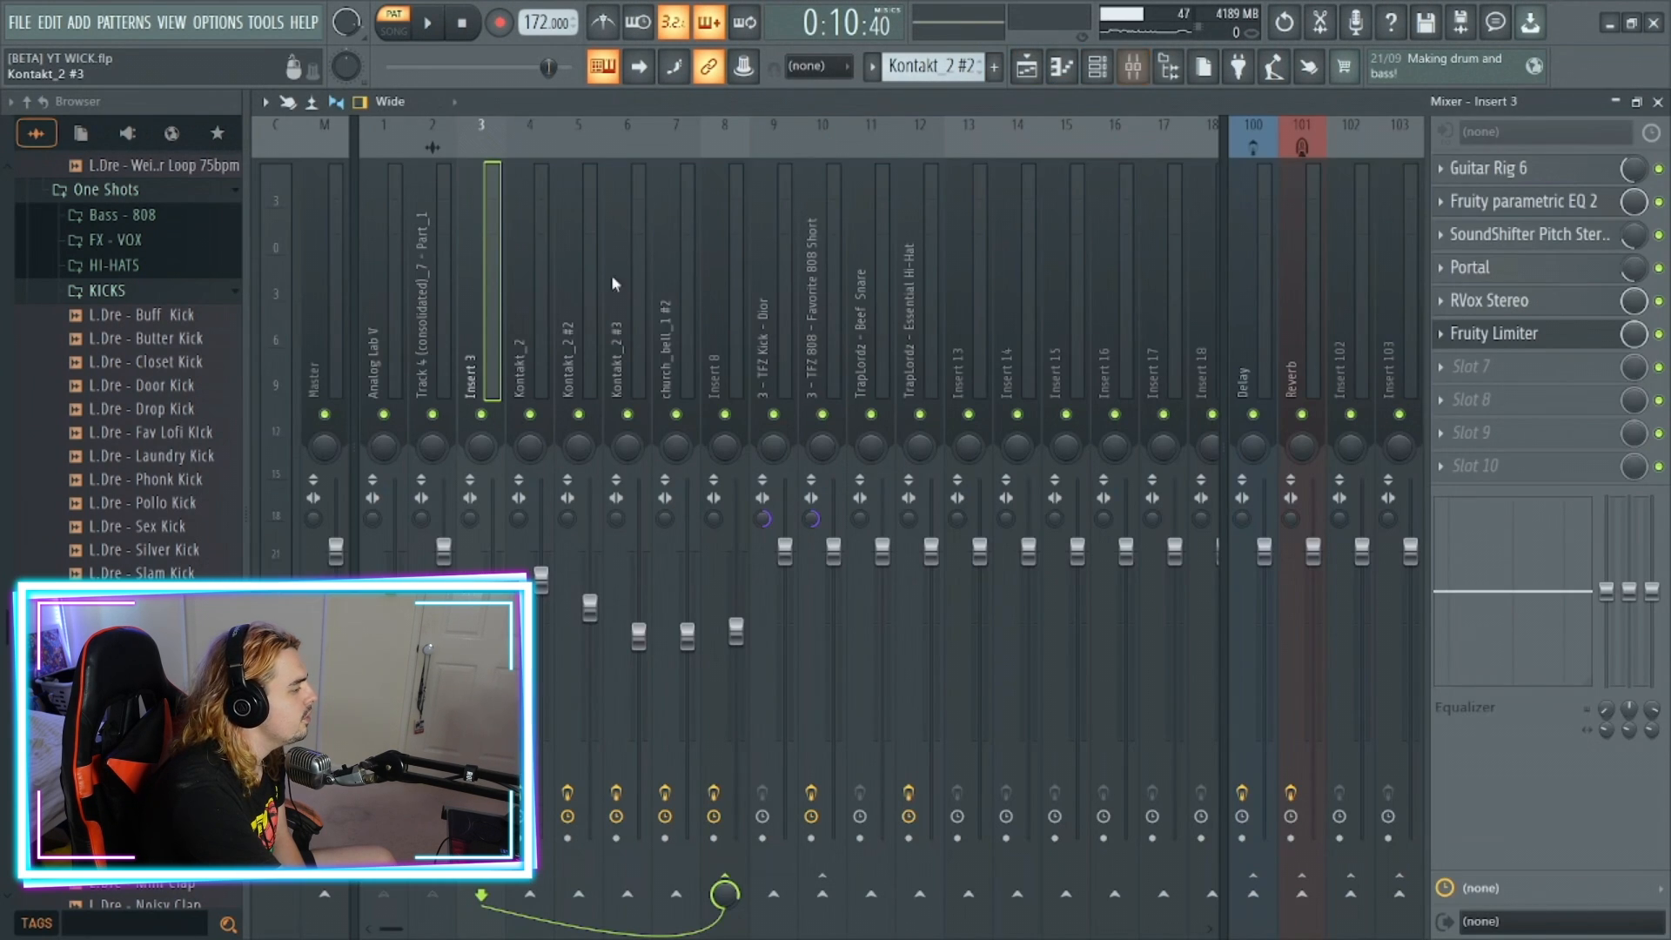
left_click(597, 341)
left_click(1577, 168)
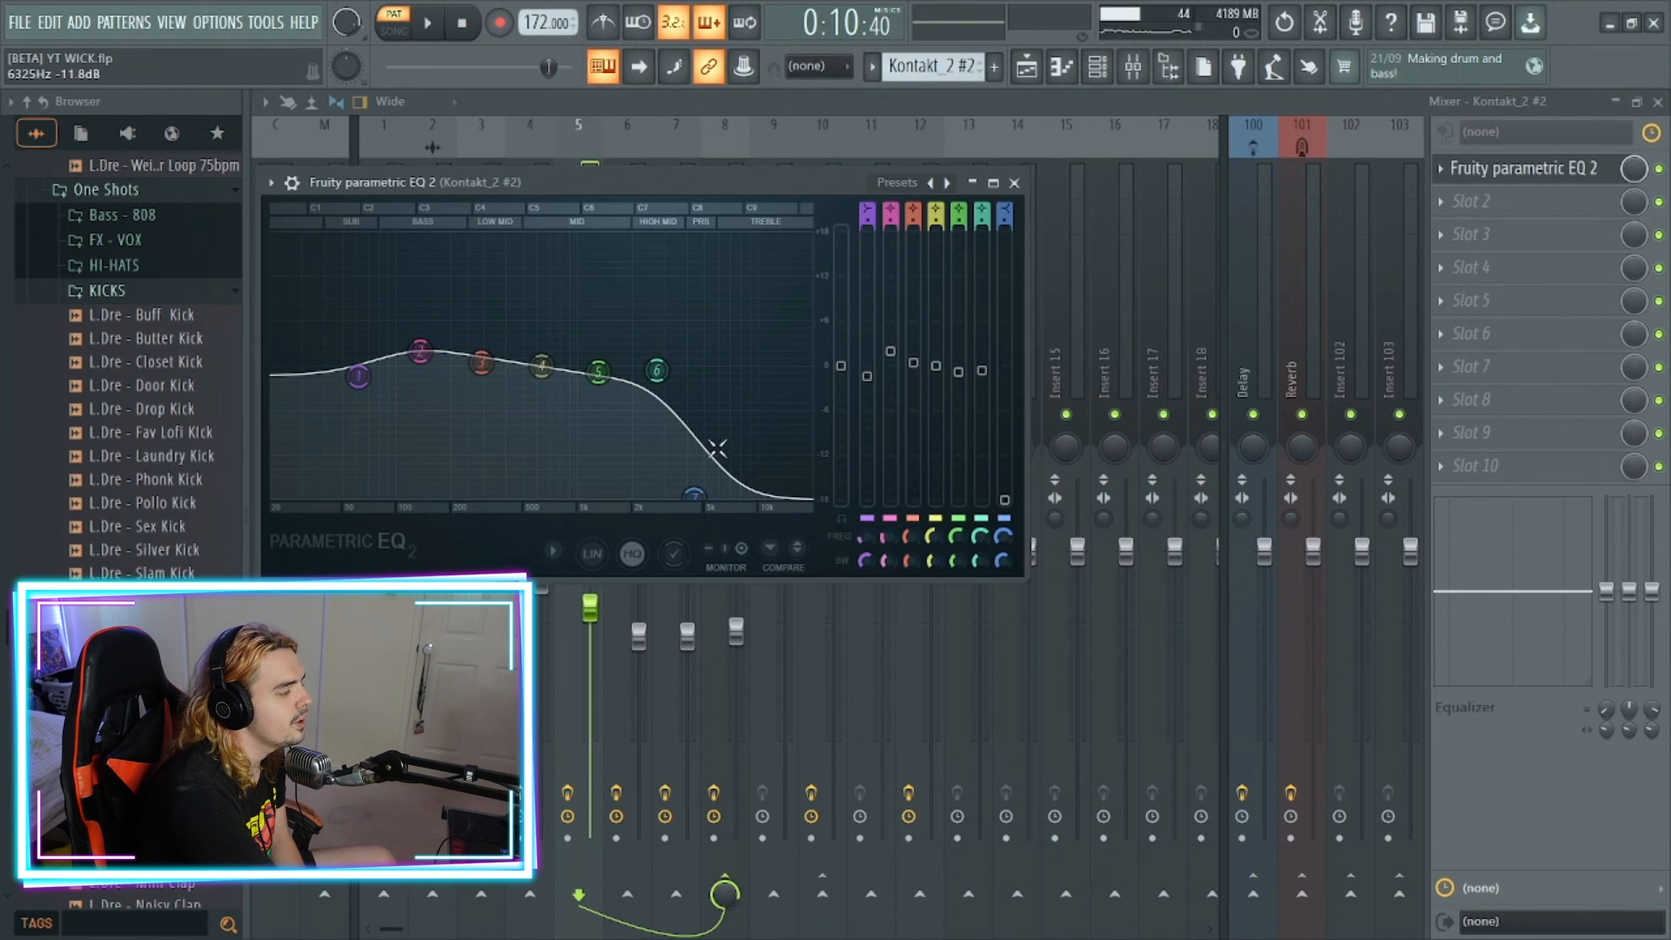
left_click(1014, 183)
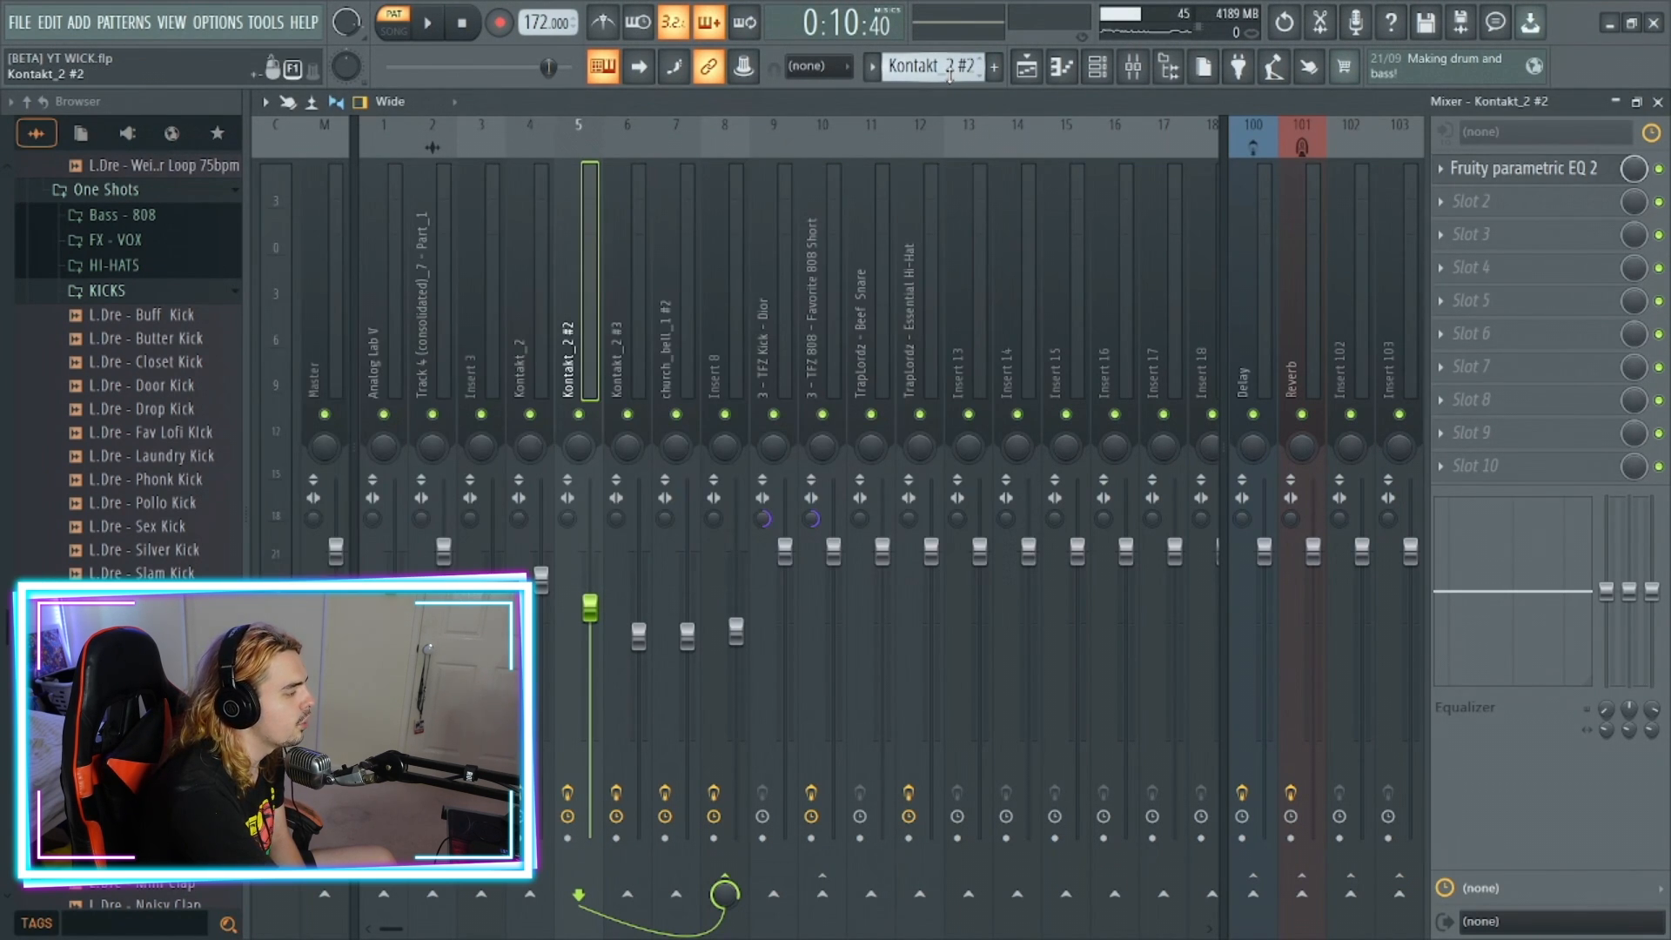
Switch to the Kontakt_2 #3 pattern, check its Kontakt instrument, and open its notes in the piano roll
left_click(1097, 66)
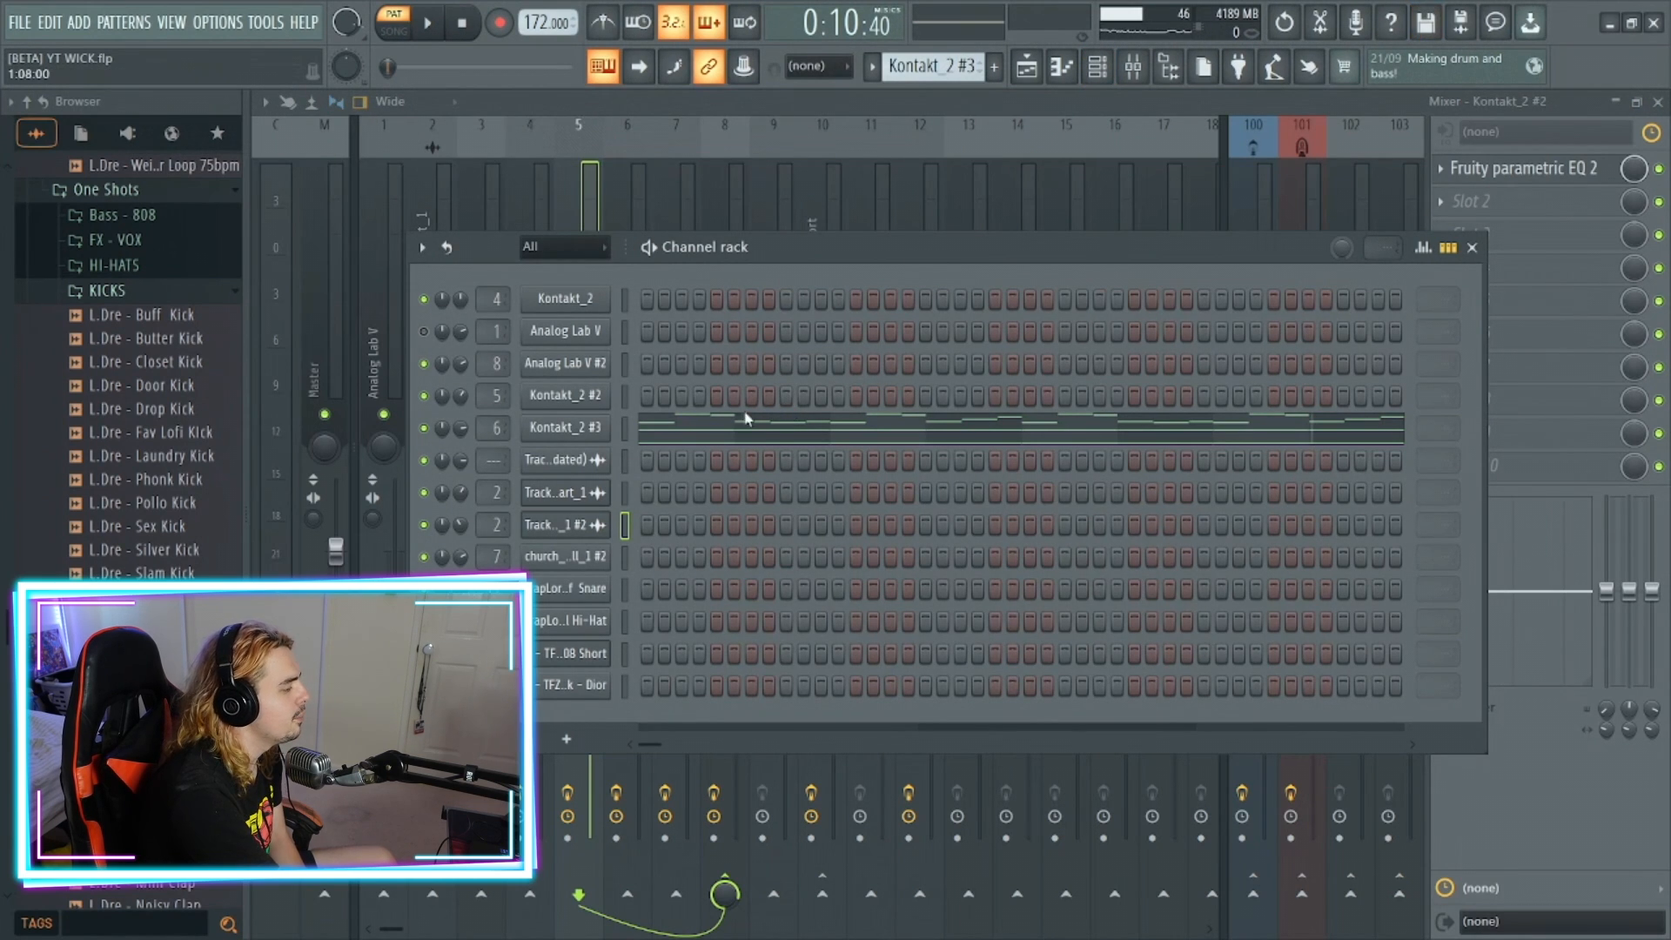
left_click(604, 436)
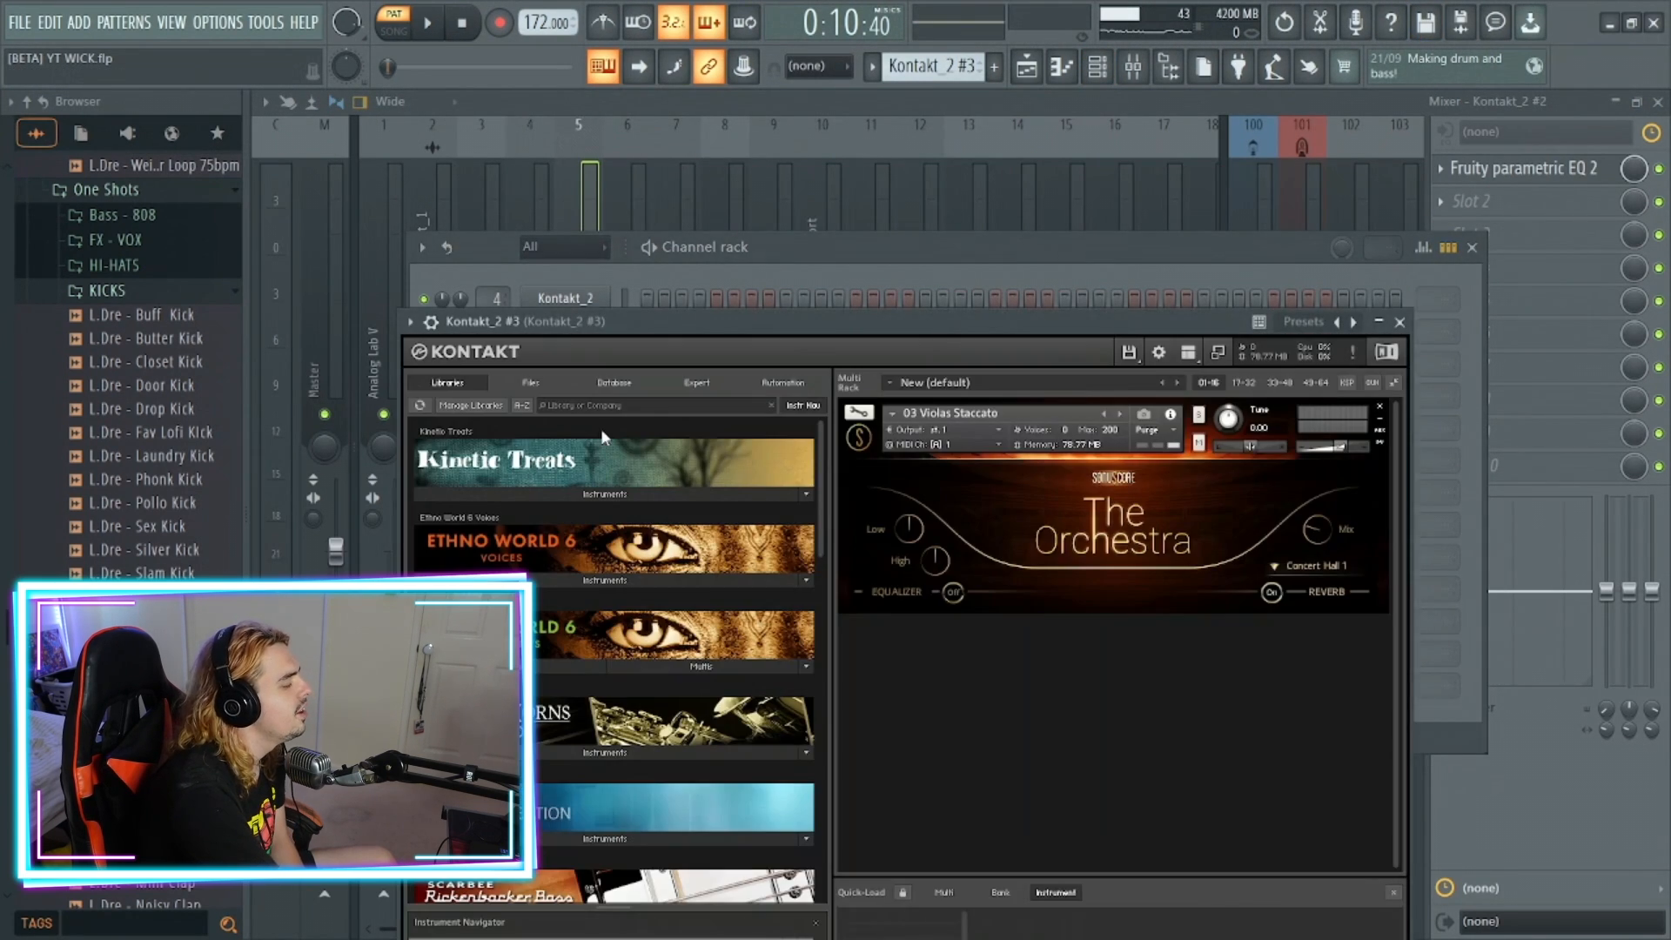
left_click(1399, 322)
left_click(909, 440)
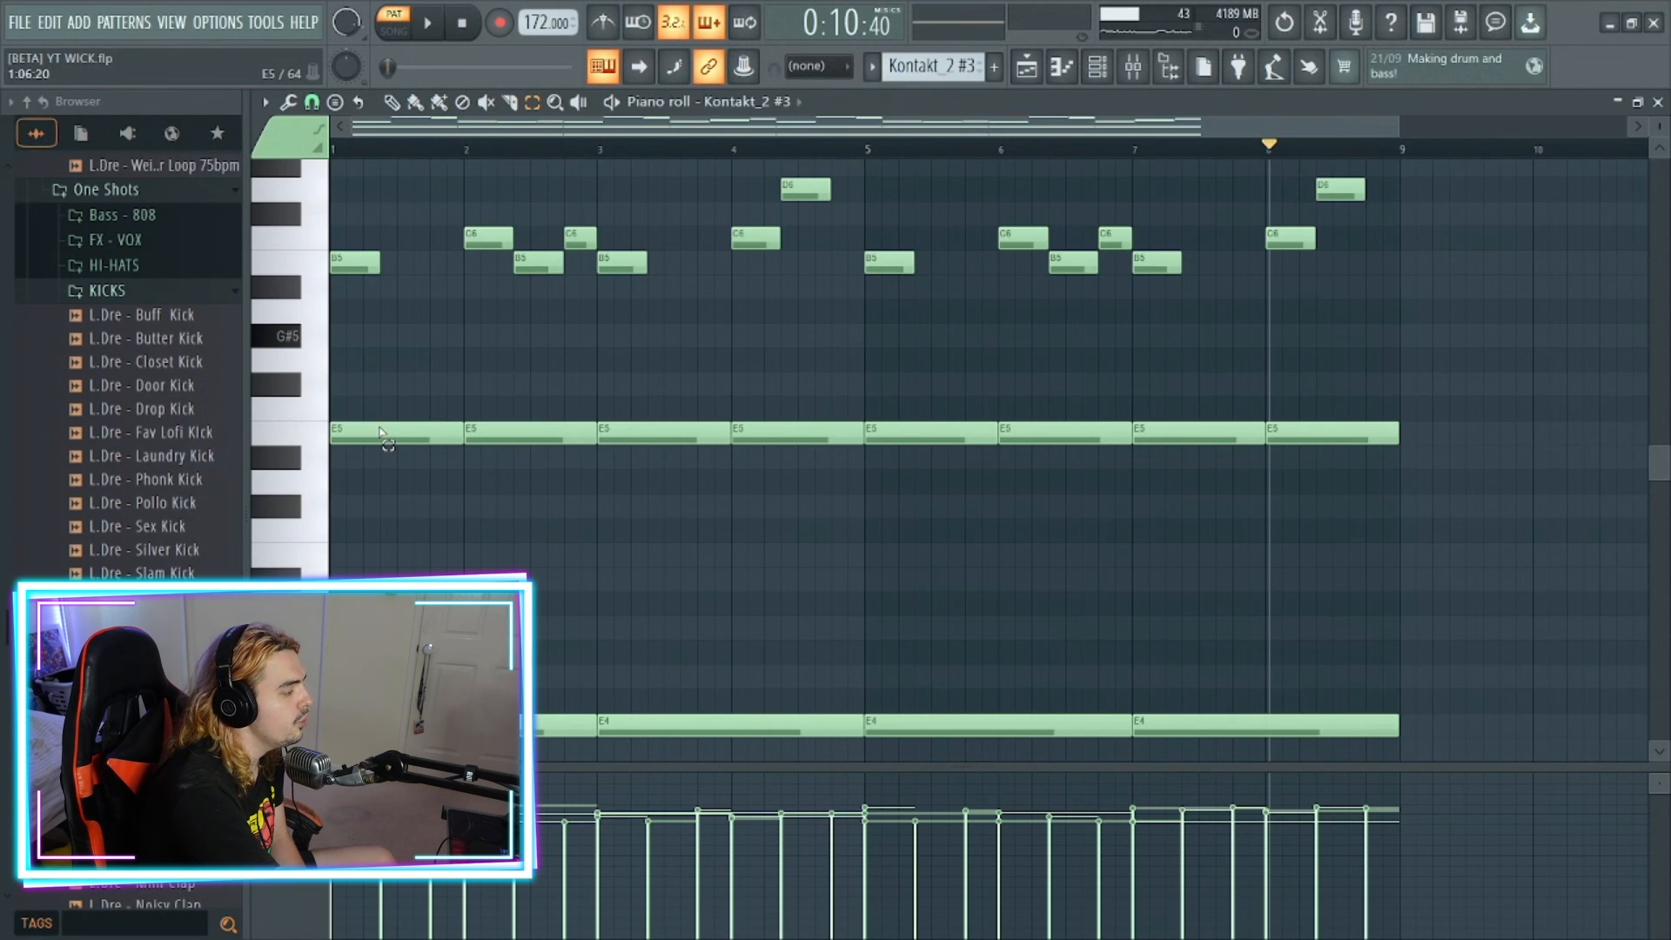
Highlight the row of sustained E5 notes and the lower row of sustained E4 notes across the eight bars
left_click_drag(379, 432, 1402, 489)
scroll(1405, 486, "down", 4)
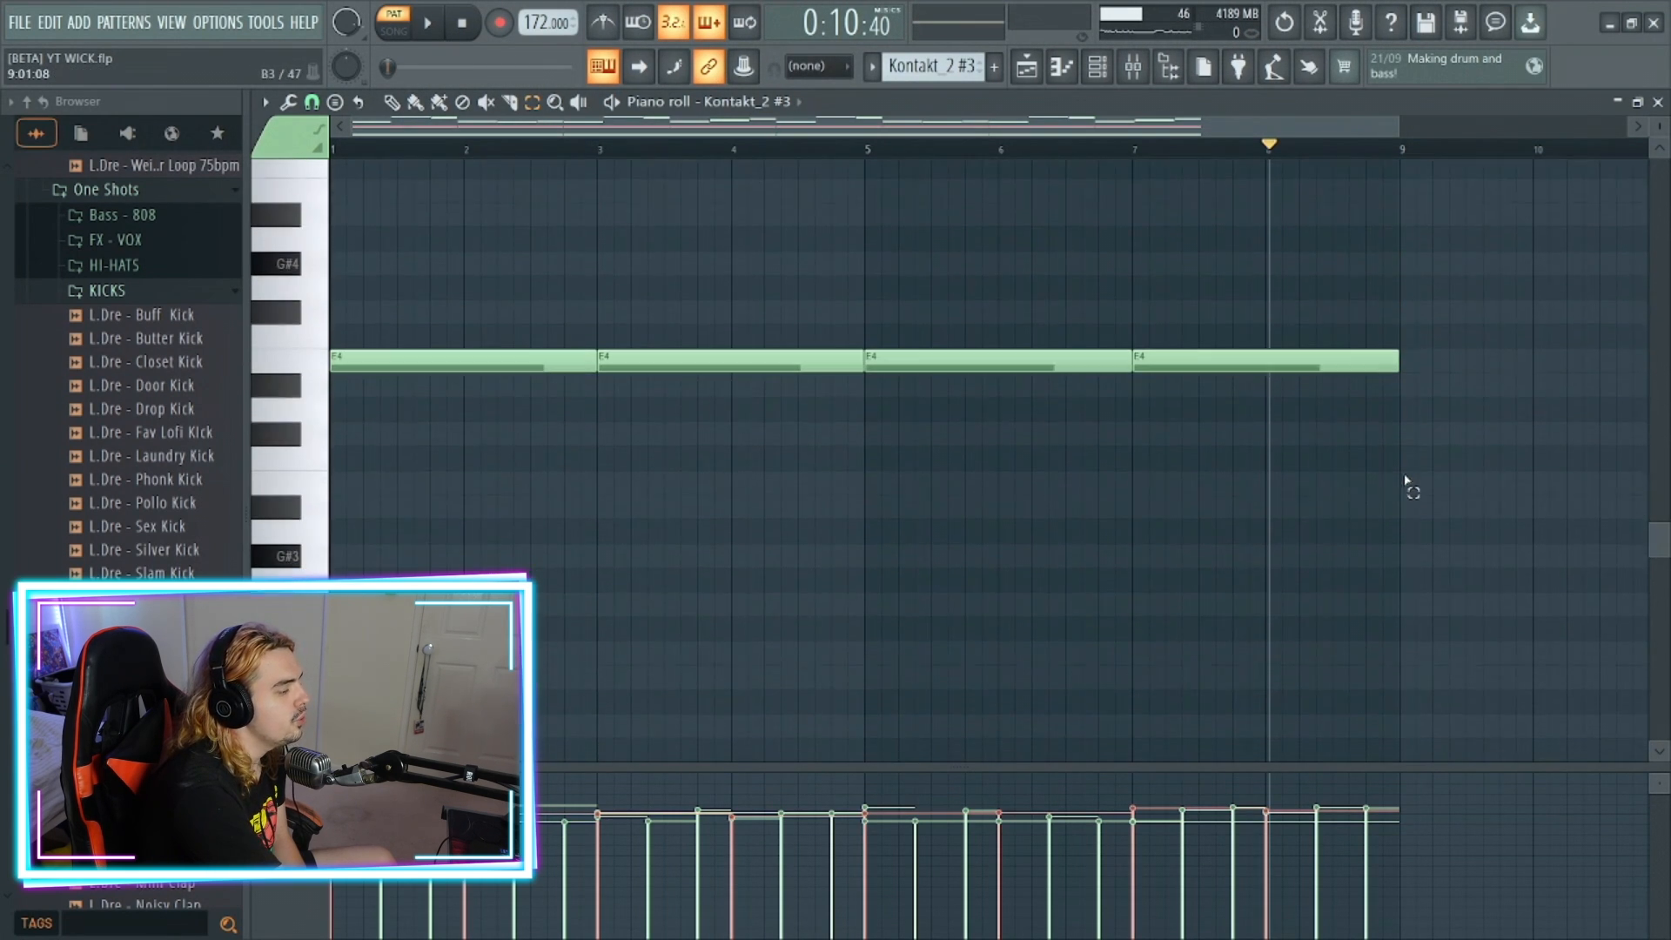
left_click_drag(1457, 401, 340, 321)
left_click(352, 367)
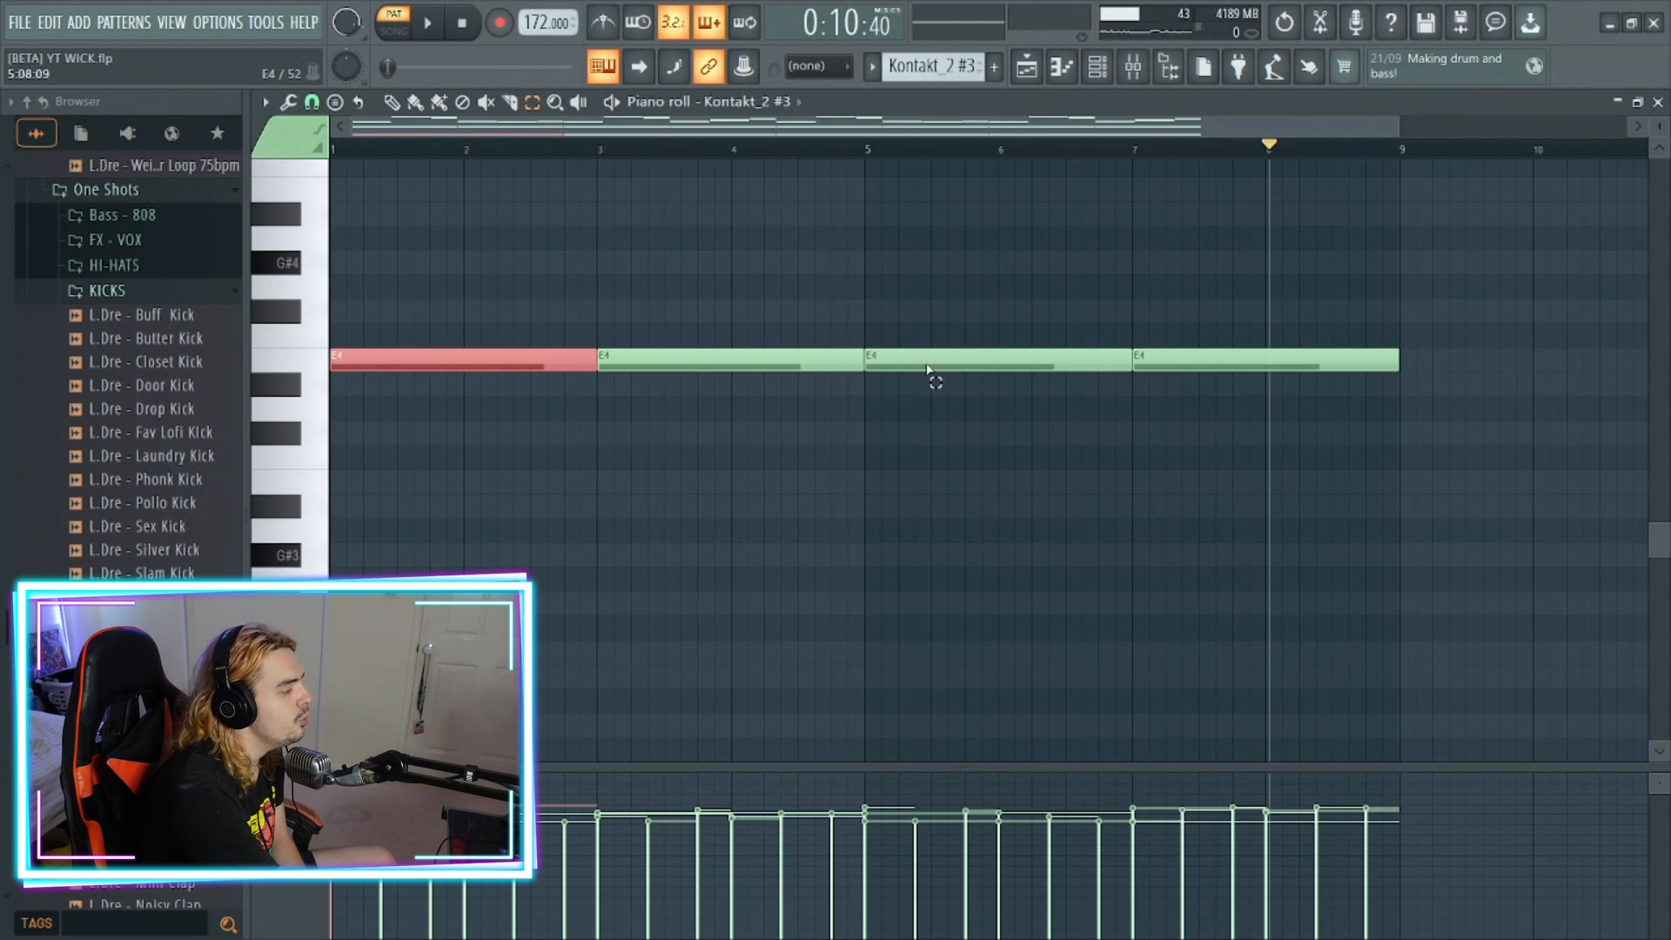
Highlight the sustained E5 notes of the first four bars one at a time
scroll(928, 370, "up", 5)
left_click_drag(358, 448, 383, 561)
left_click_drag(503, 453, 522, 530)
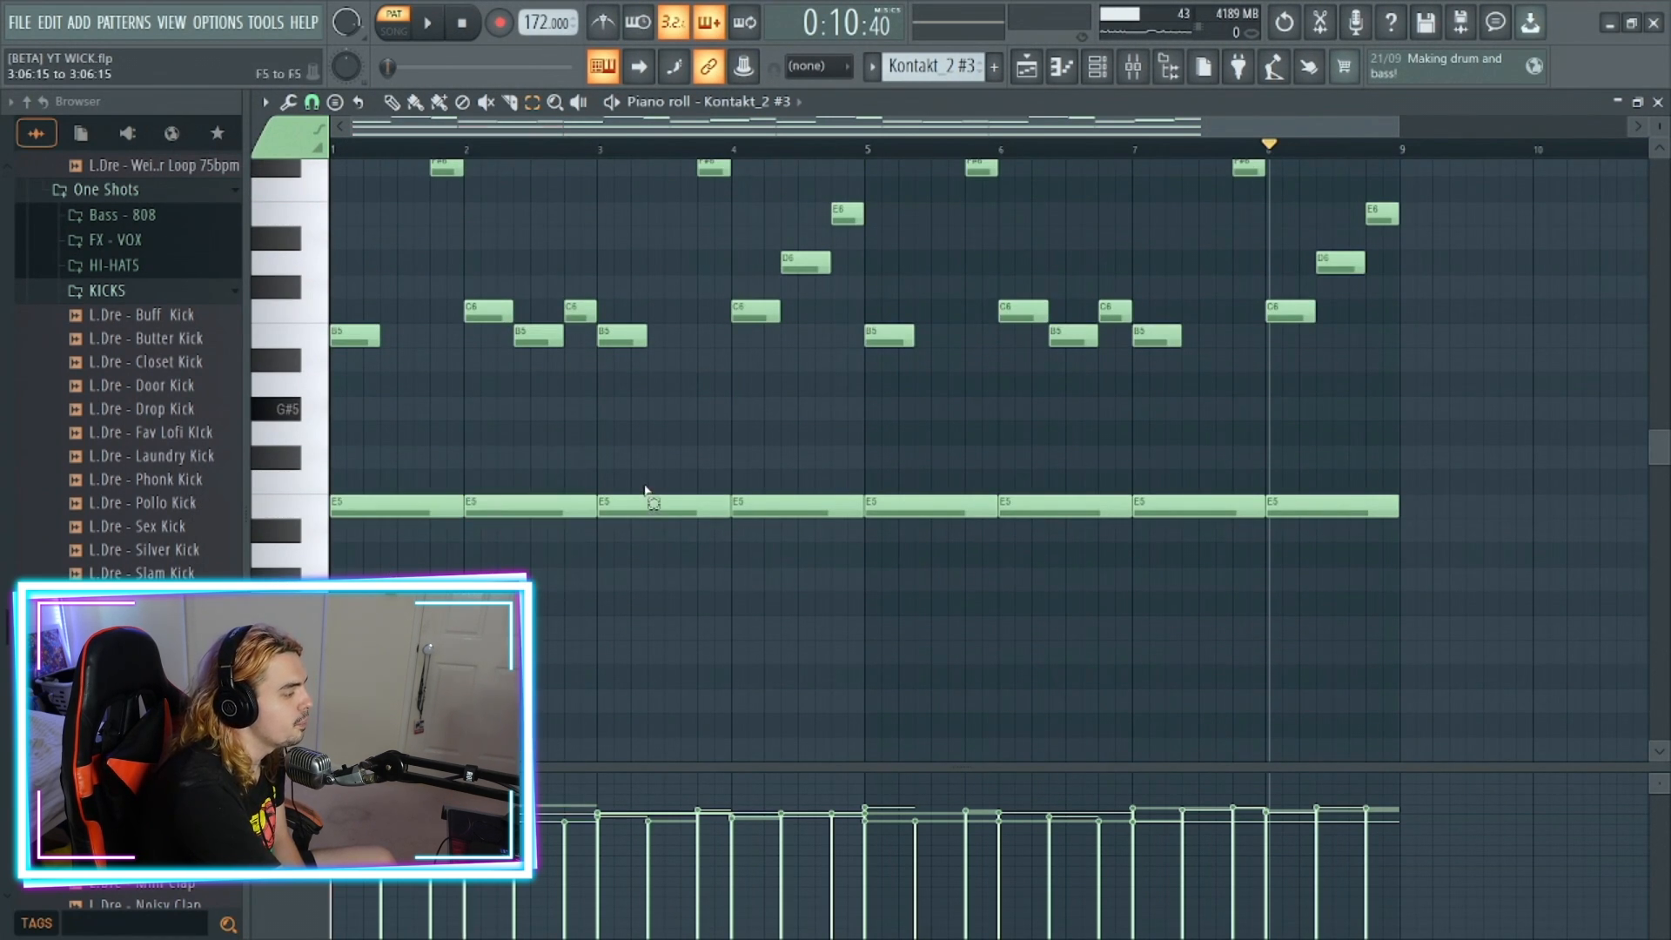
left_click_drag(642, 482, 666, 531)
left_click_drag(766, 479, 796, 531)
scroll(1000, 521, "down", 4)
scroll(1155, 512, "up", 6)
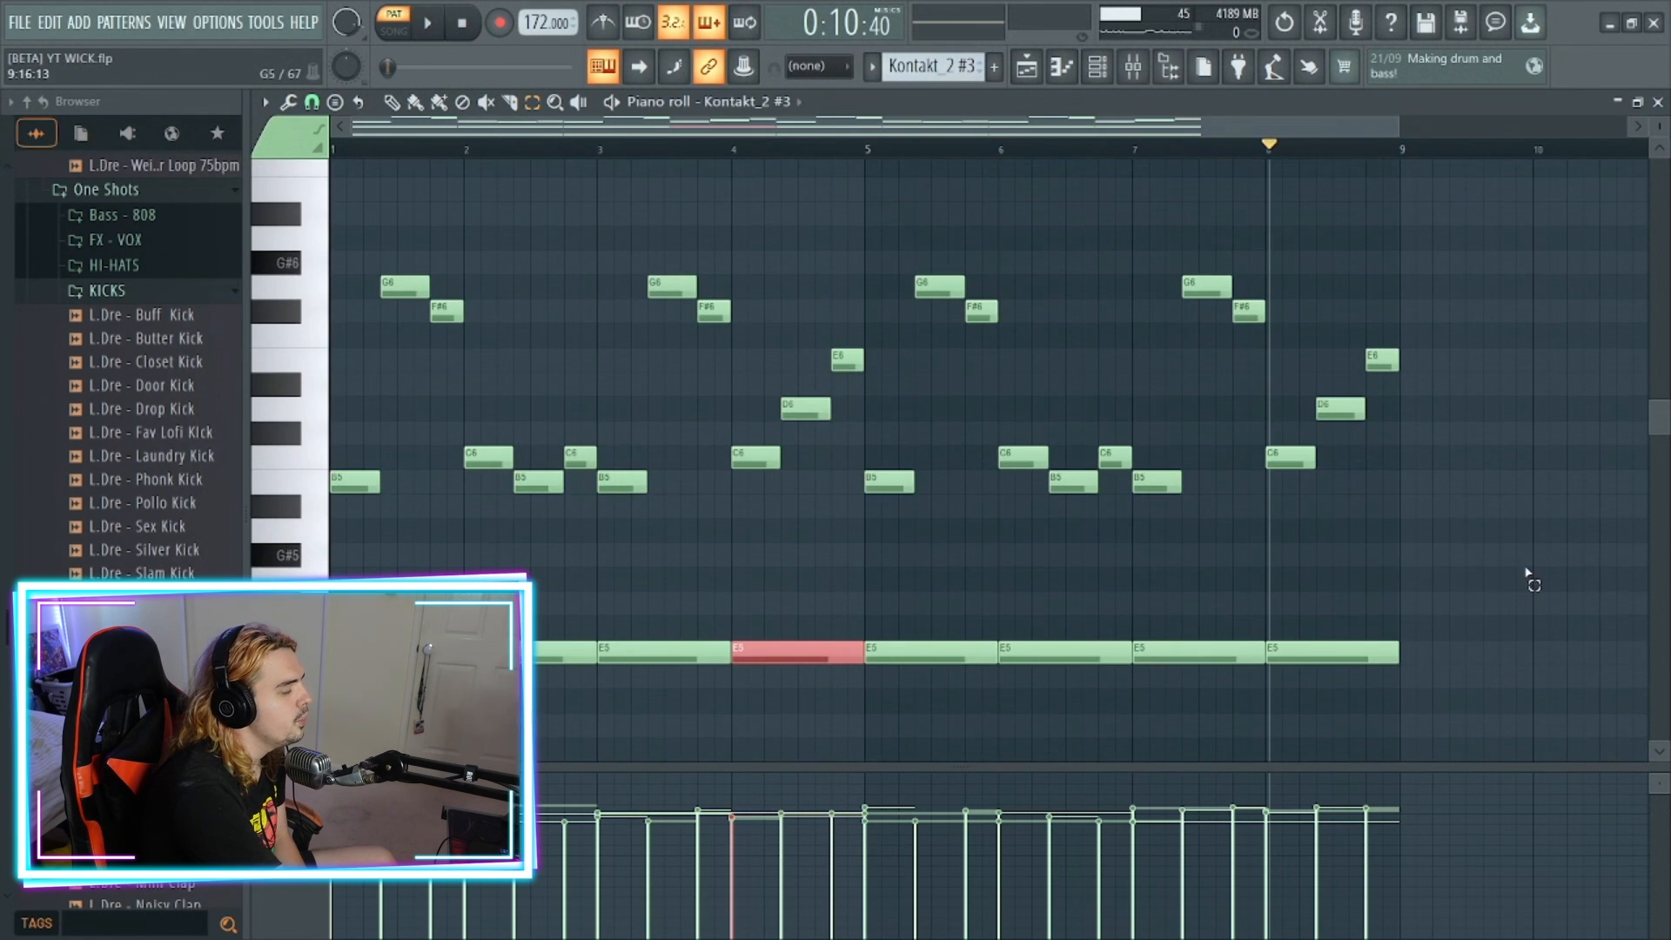
Highlight the whole upper melody, then single out the B5, G6 and F#6 notes of the first bar
left_click_drag(1524, 570, 362, 212)
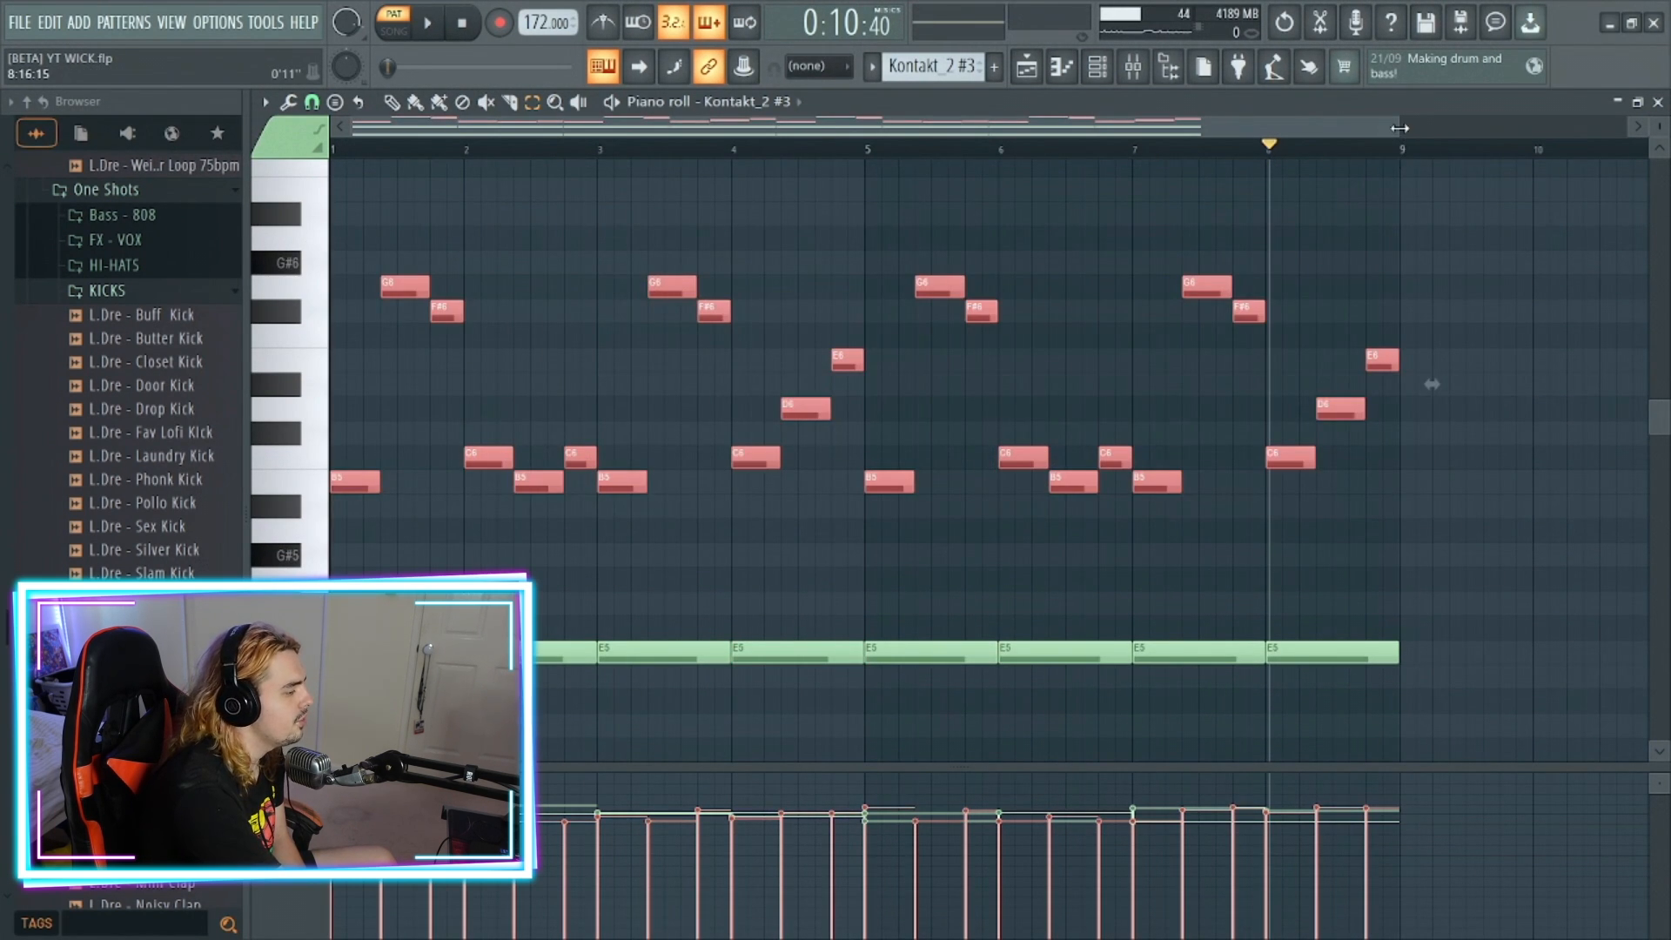
left_click_drag(1399, 127, 820, 128)
left_click(387, 484)
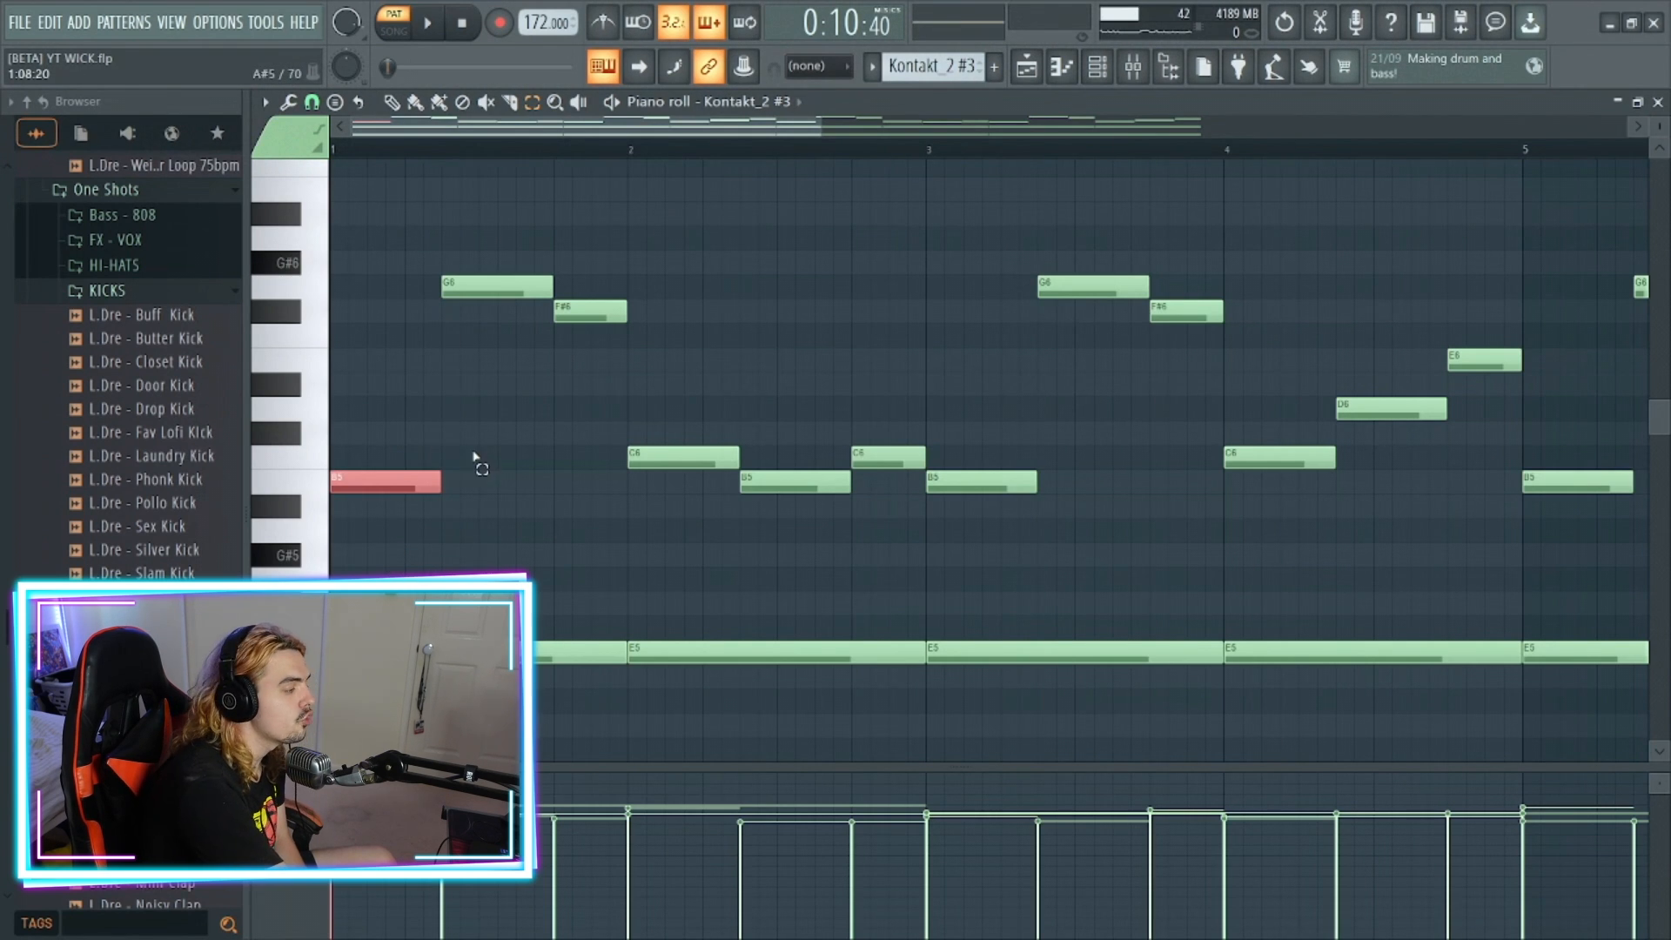
left_click(496, 386)
left_click(478, 287)
left_click(581, 311)
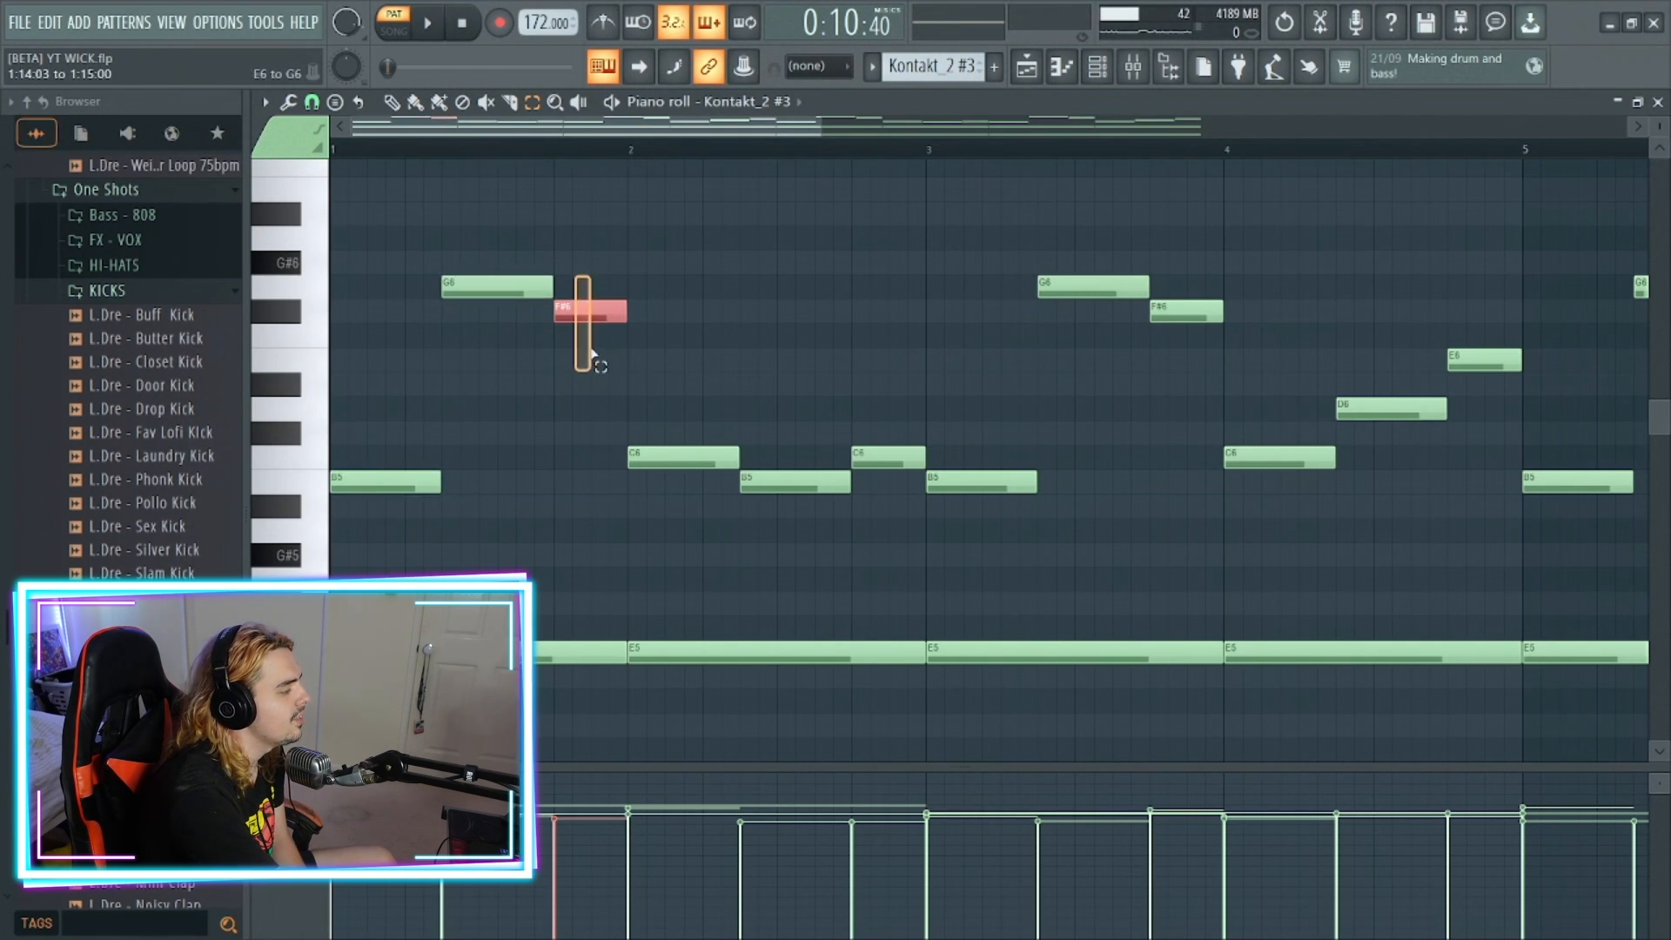
mouse_move(634, 365)
left_mouse_down()
mouse_move(389, 231)
mouse_move(396, 254)
left_mouse_up()
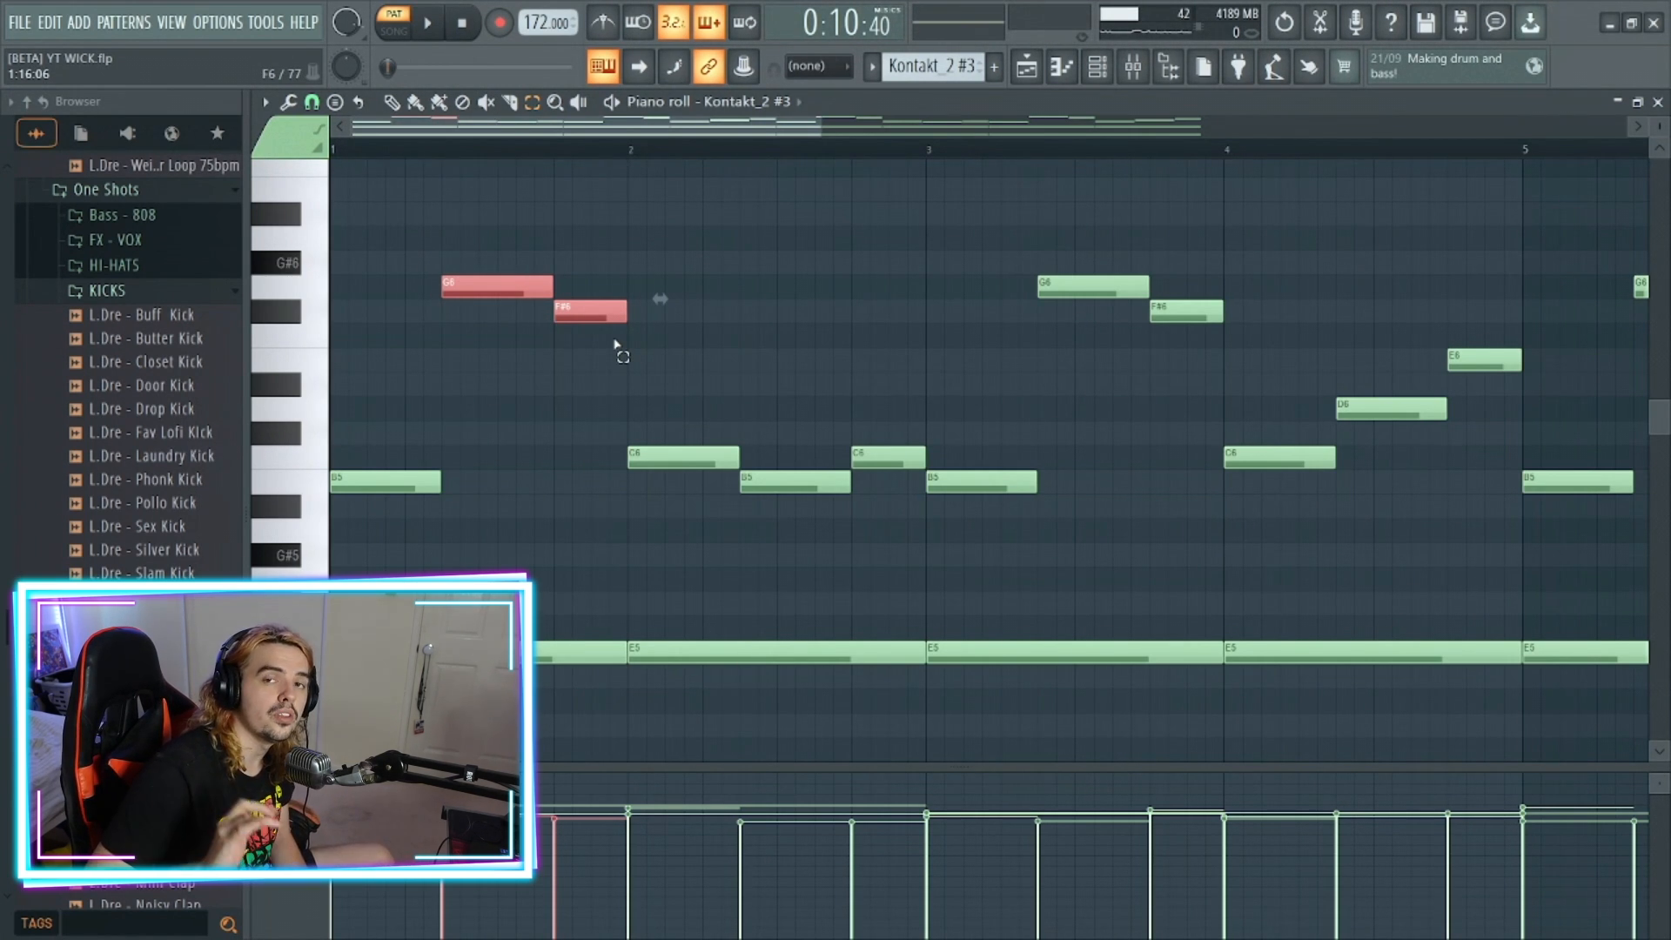
Select the upper melody notes of bars 2 and 3 in sequence, from C6 through to F#6
left_click(651, 459)
left_click(783, 481)
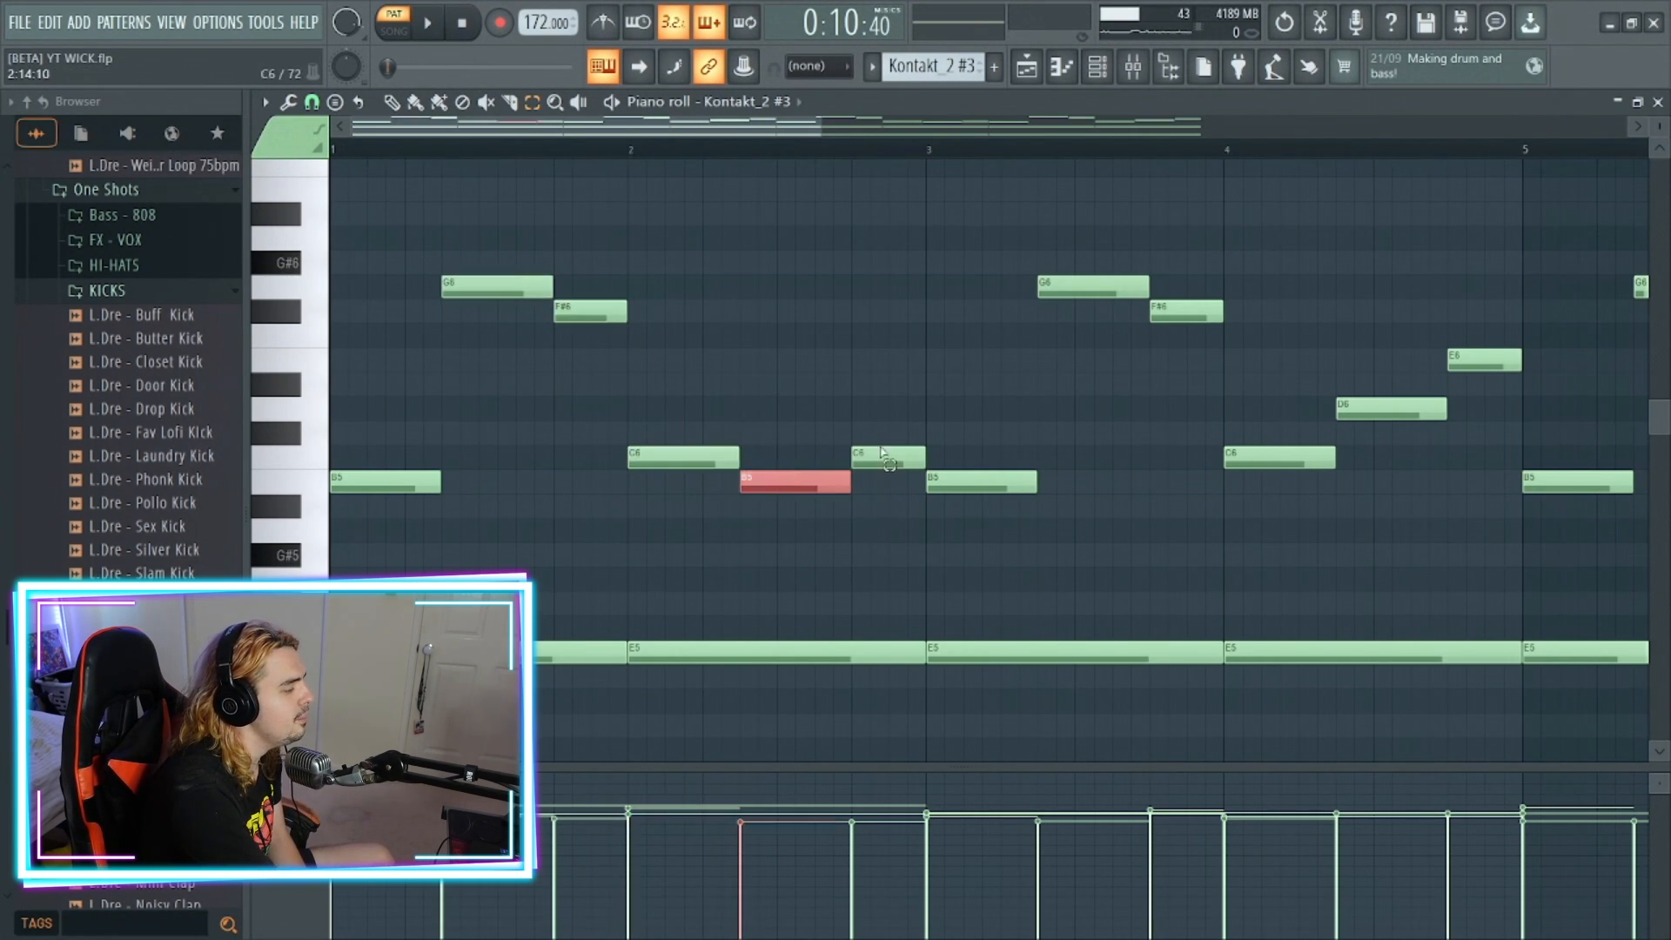
left_click(883, 457)
left_click(973, 481)
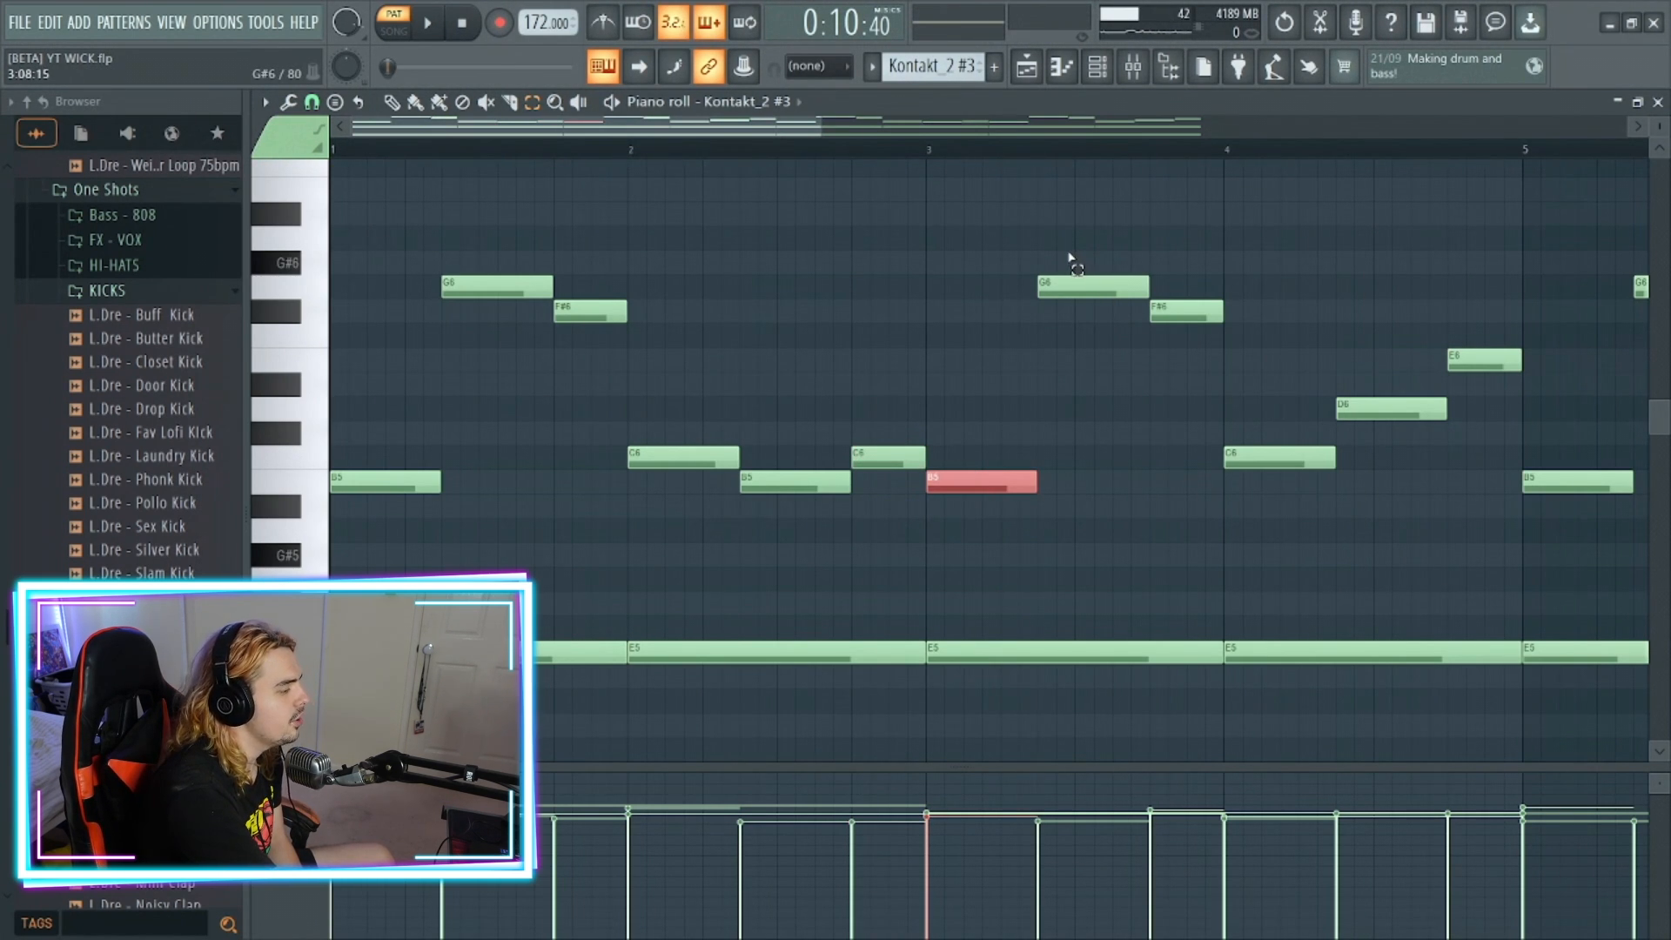
left_click(1095, 286)
left_click(1157, 311)
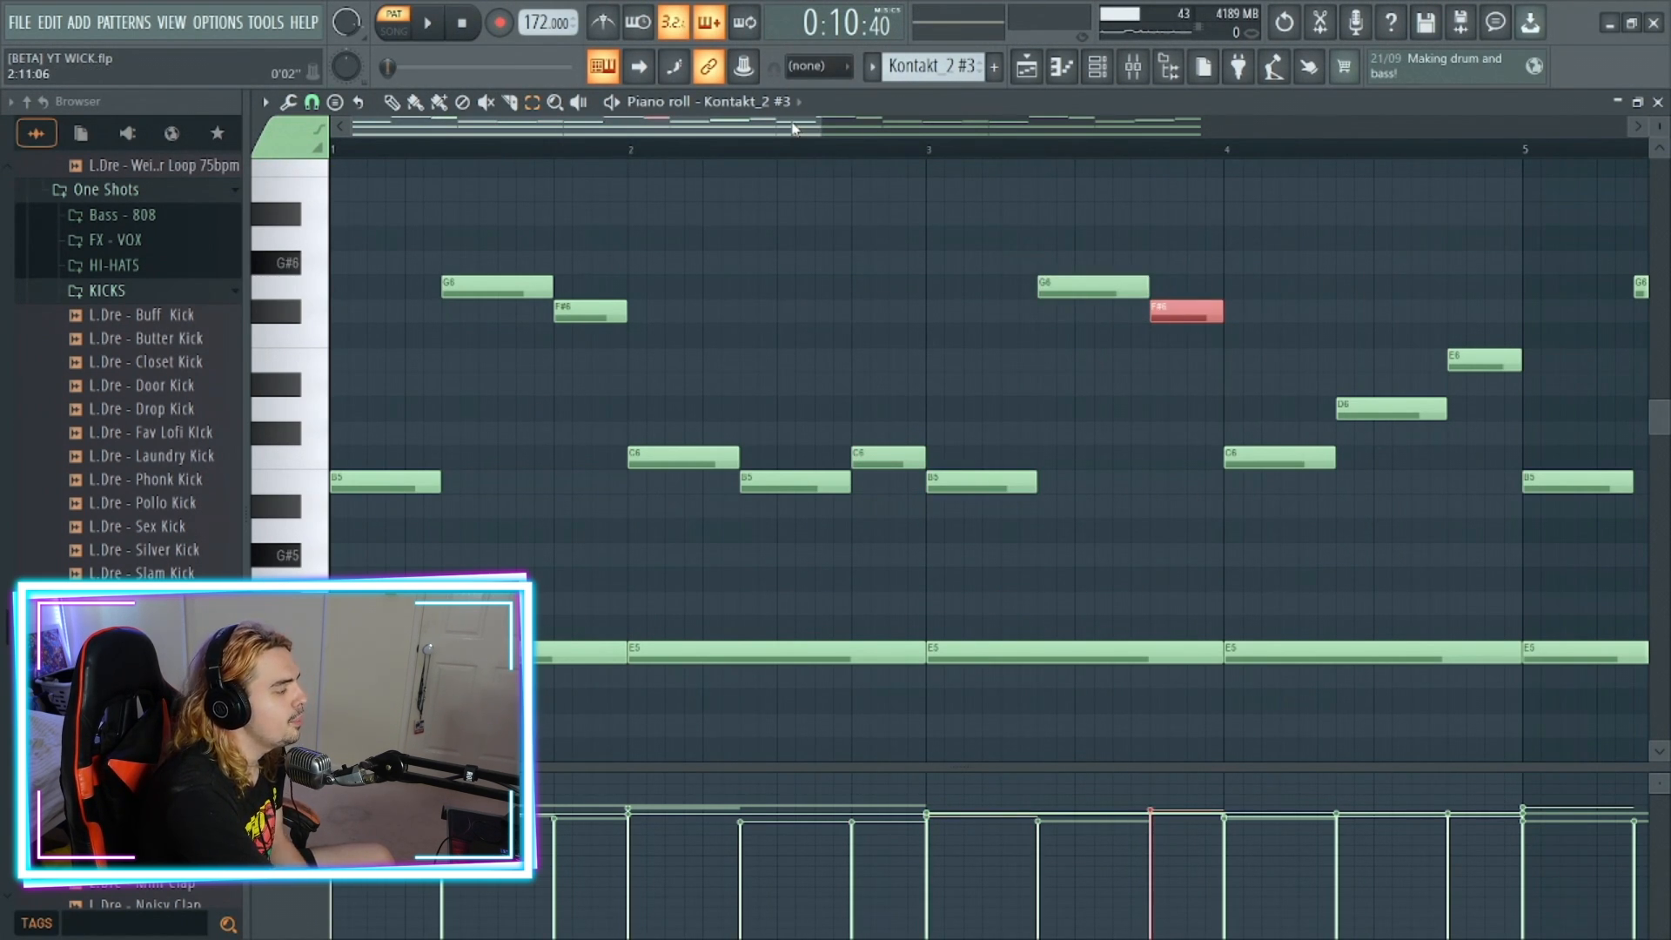
Select the rising C6, D6 and E6 melody notes of bar 4 in sequence
left_click_drag(791, 128, 959, 165)
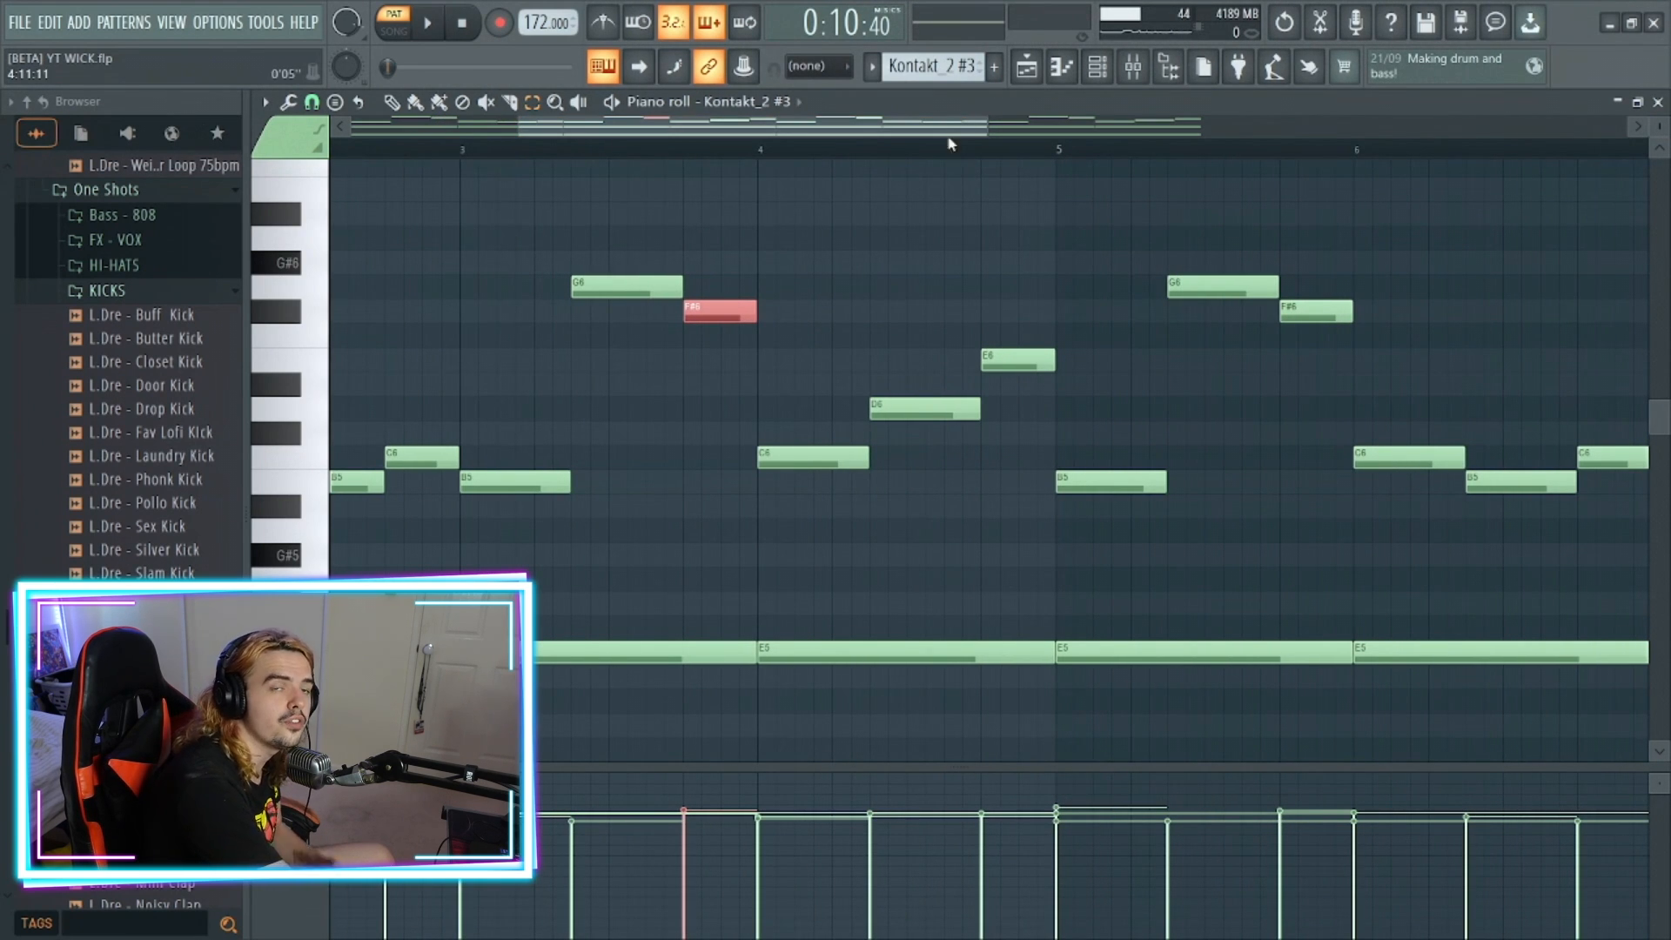
left_click(787, 455)
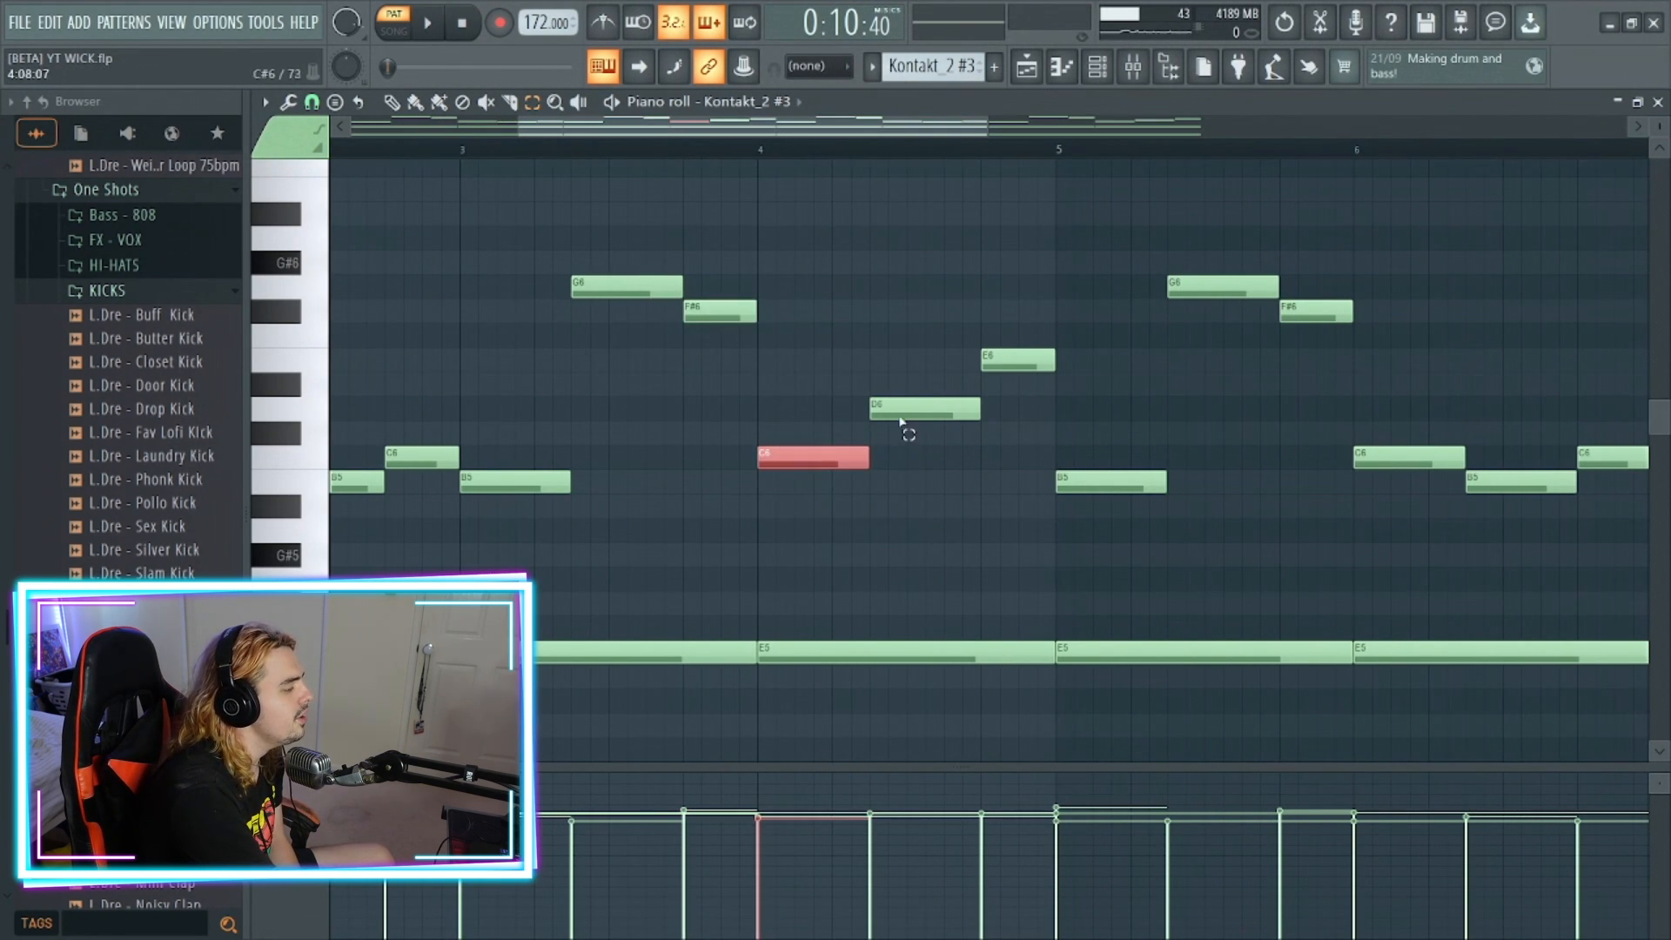
left_click_drag(898, 366, 938, 489)
left_click_drag(998, 327, 1021, 440)
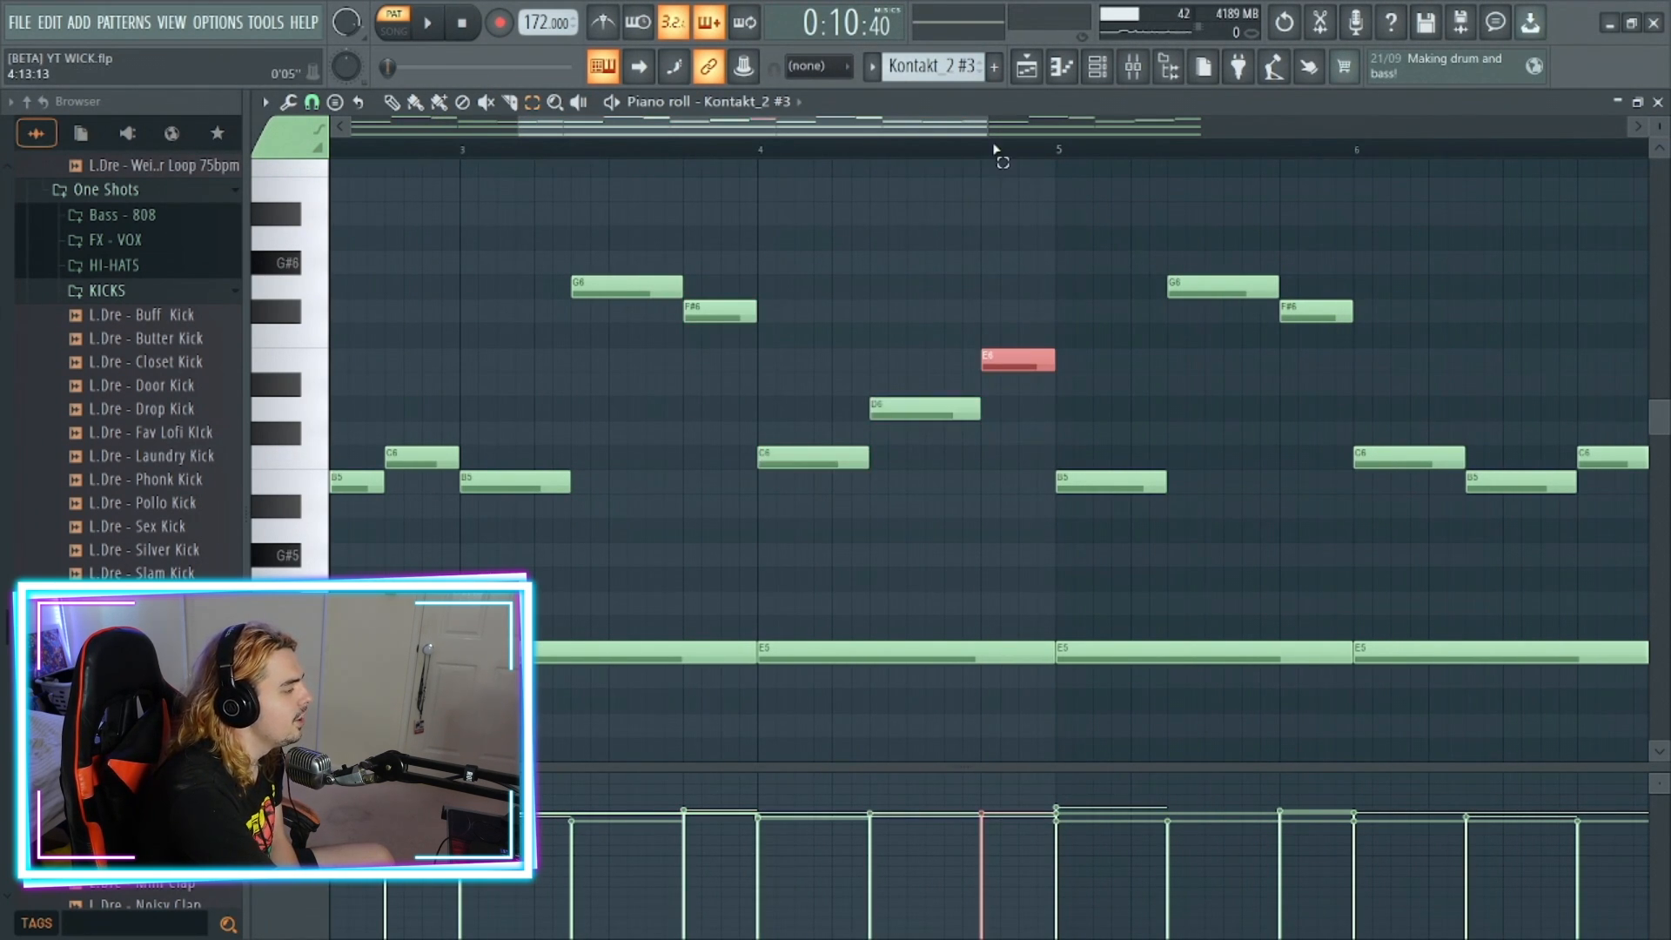
Bring all eight bars of Kontakt_2 #3 into view, play the pattern from the beginning and pause
left_click_drag(989, 130, 1575, 131)
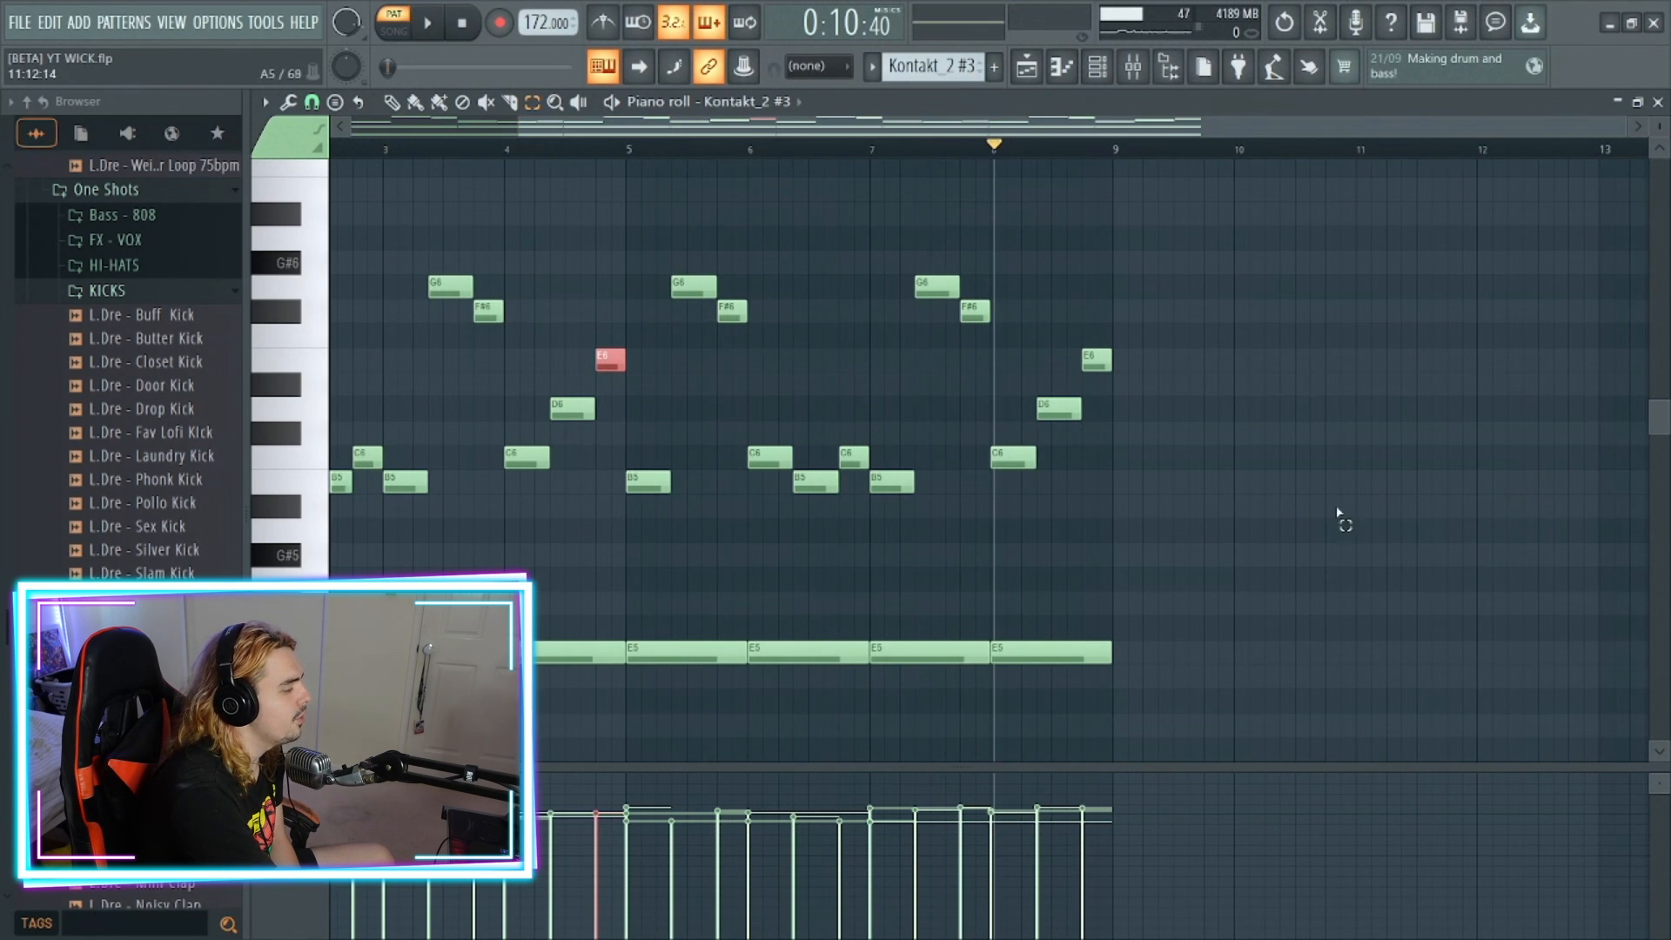
left_click_drag(516, 124, 5, 168)
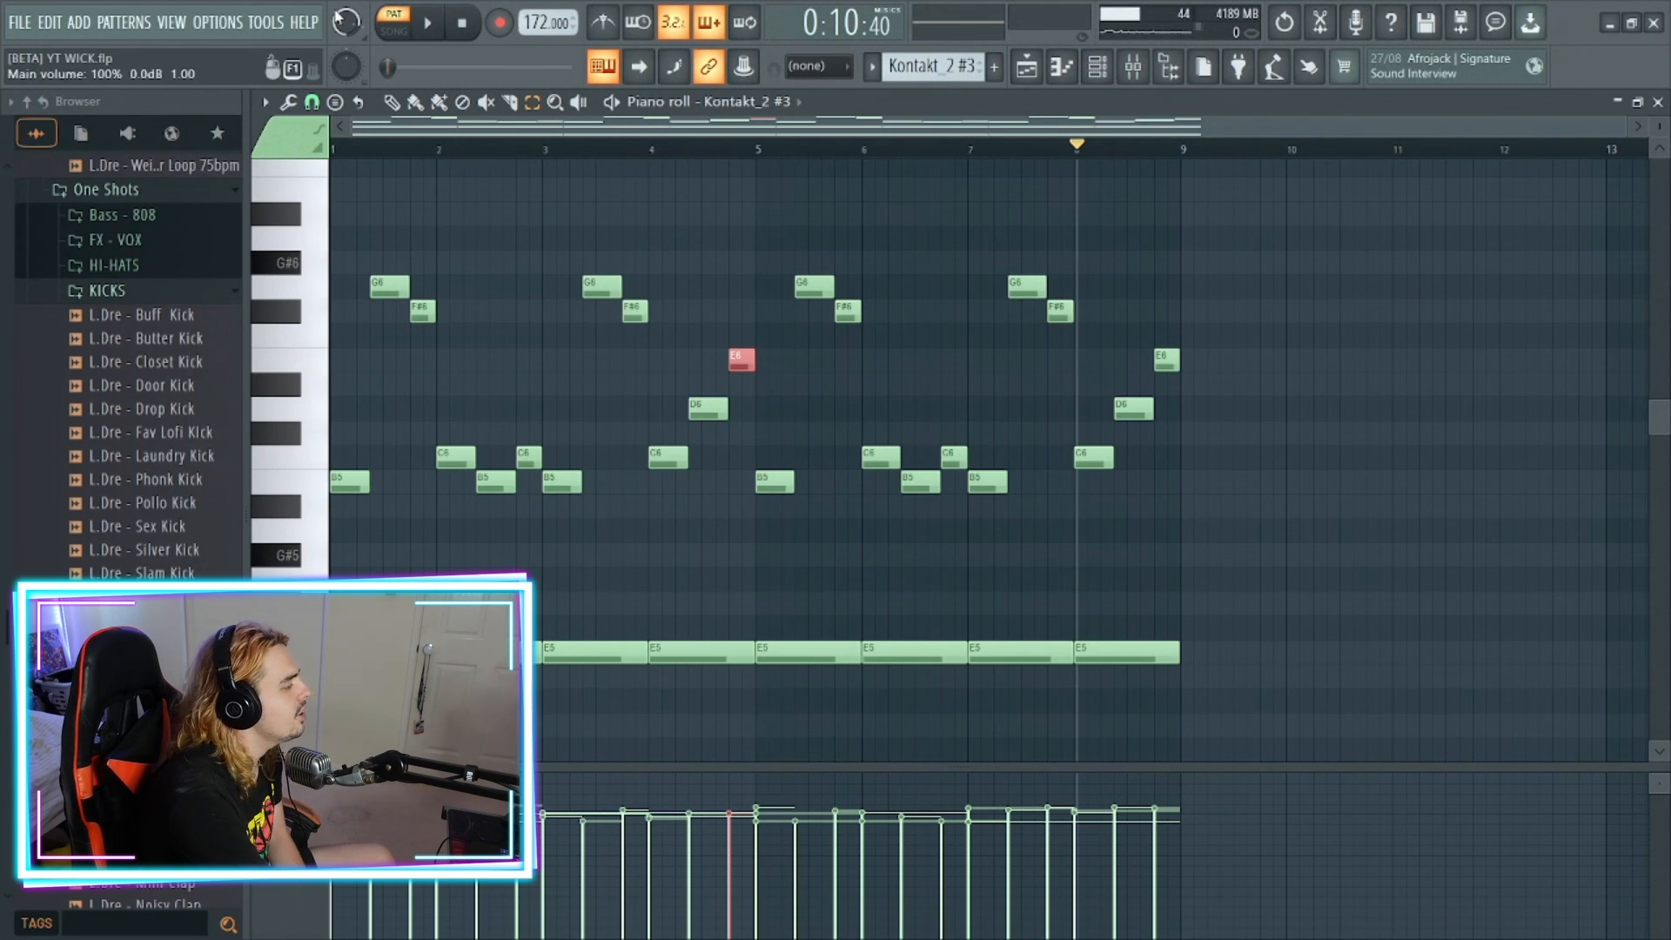
double_click(397, 26)
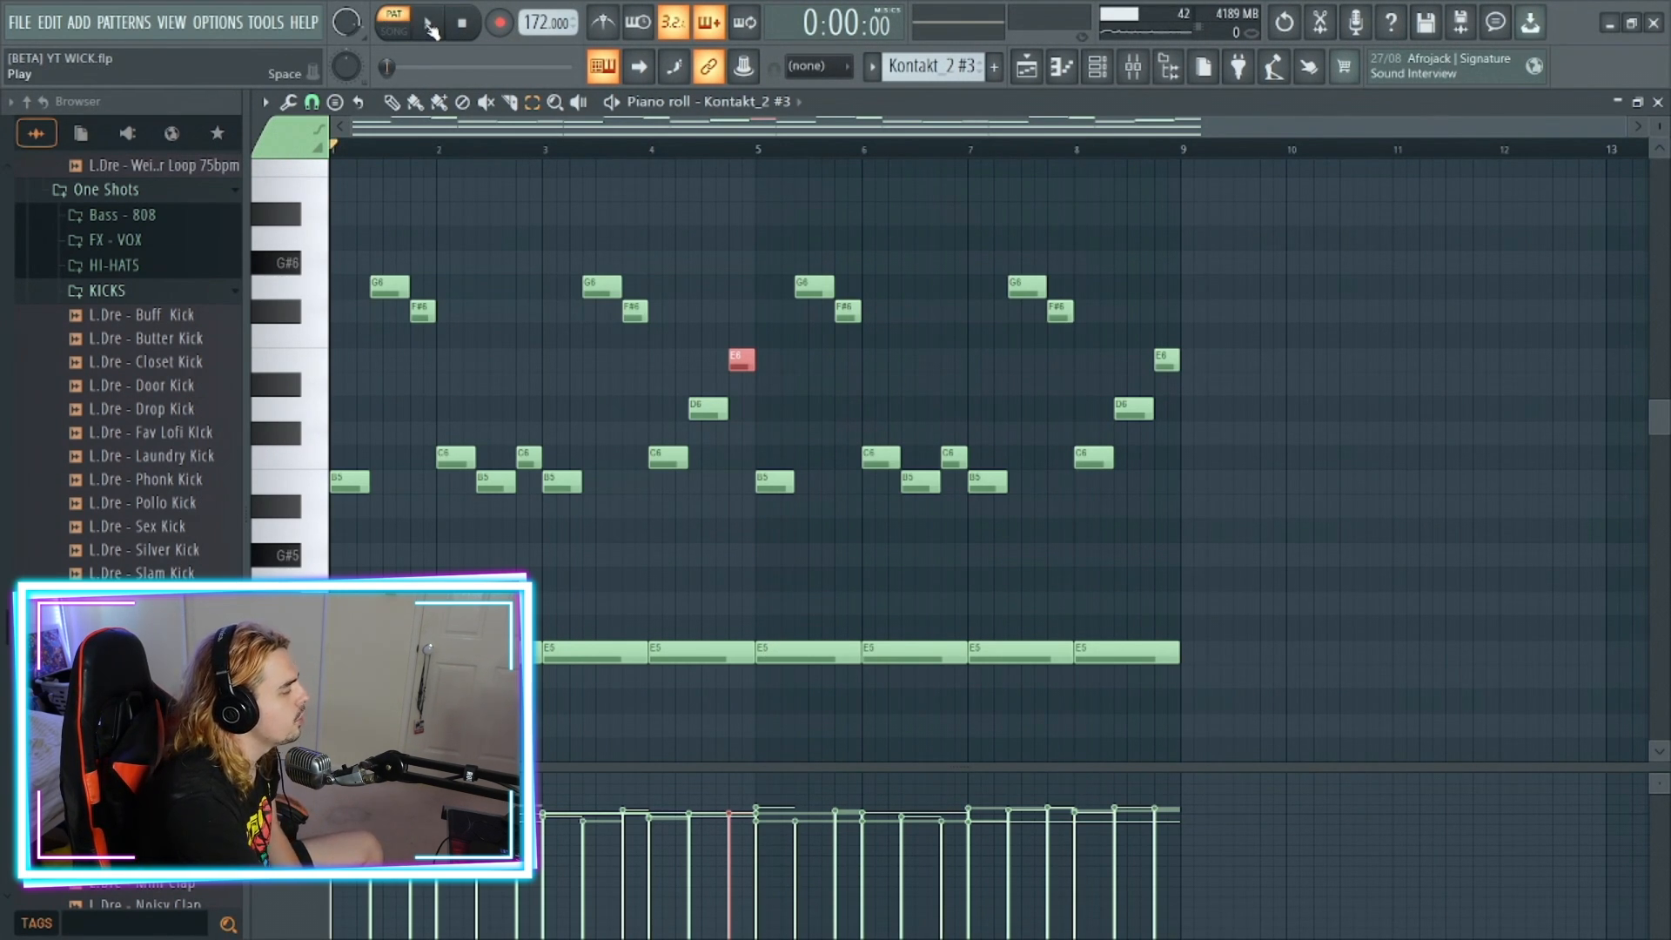
left_click(429, 26)
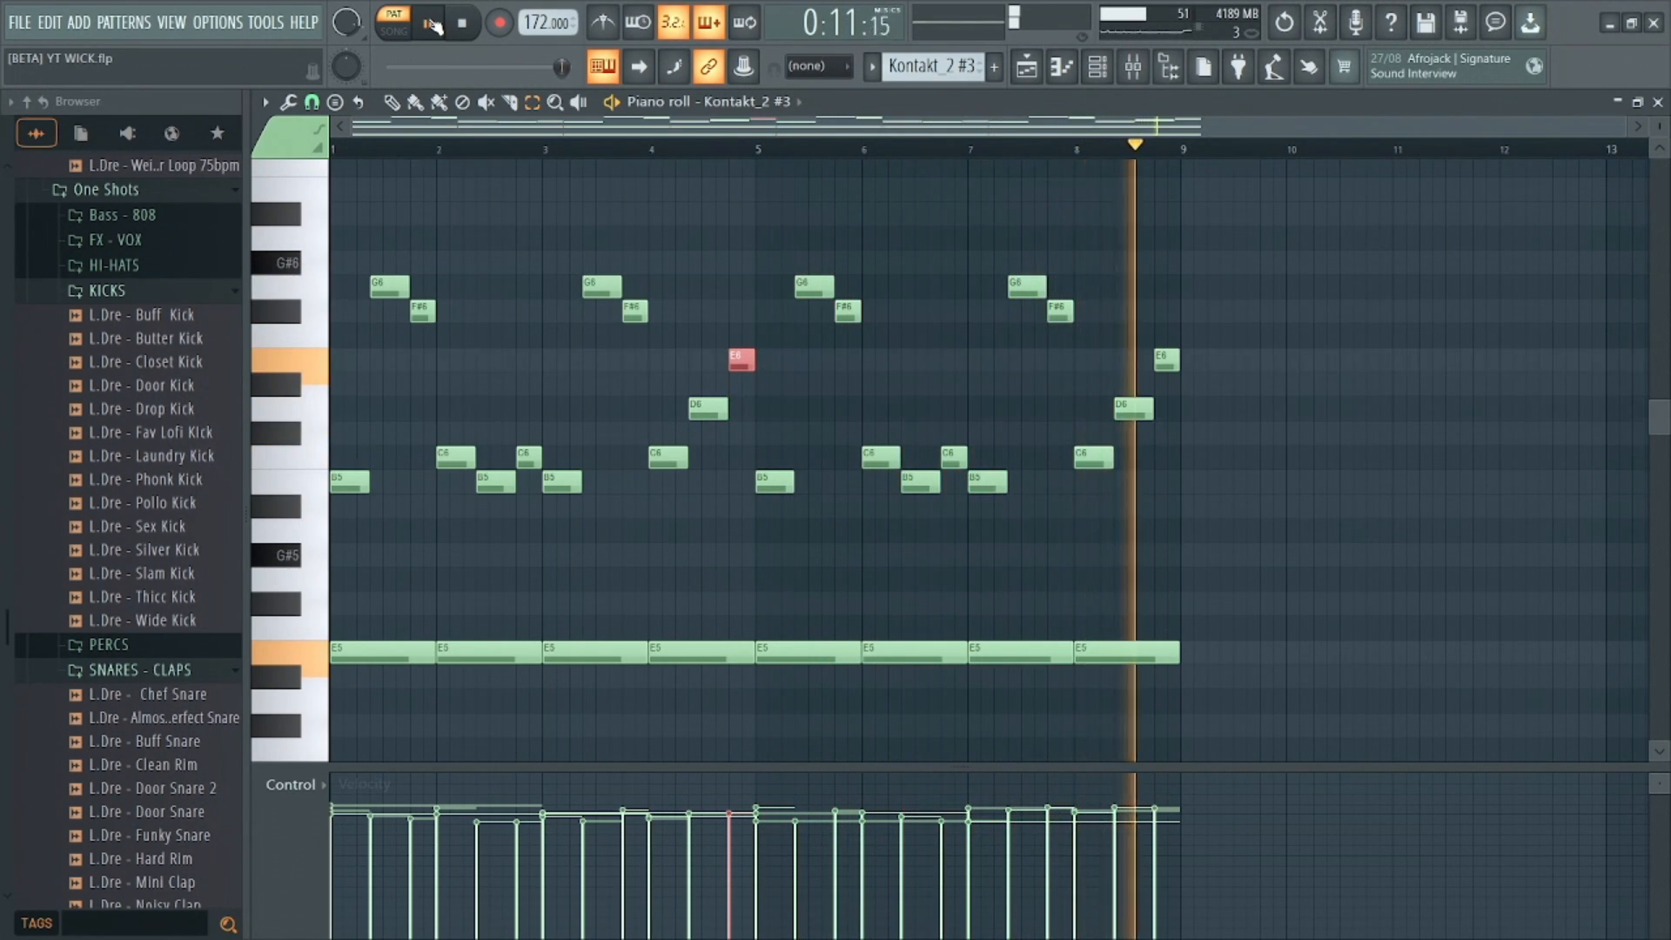
left_click(433, 24)
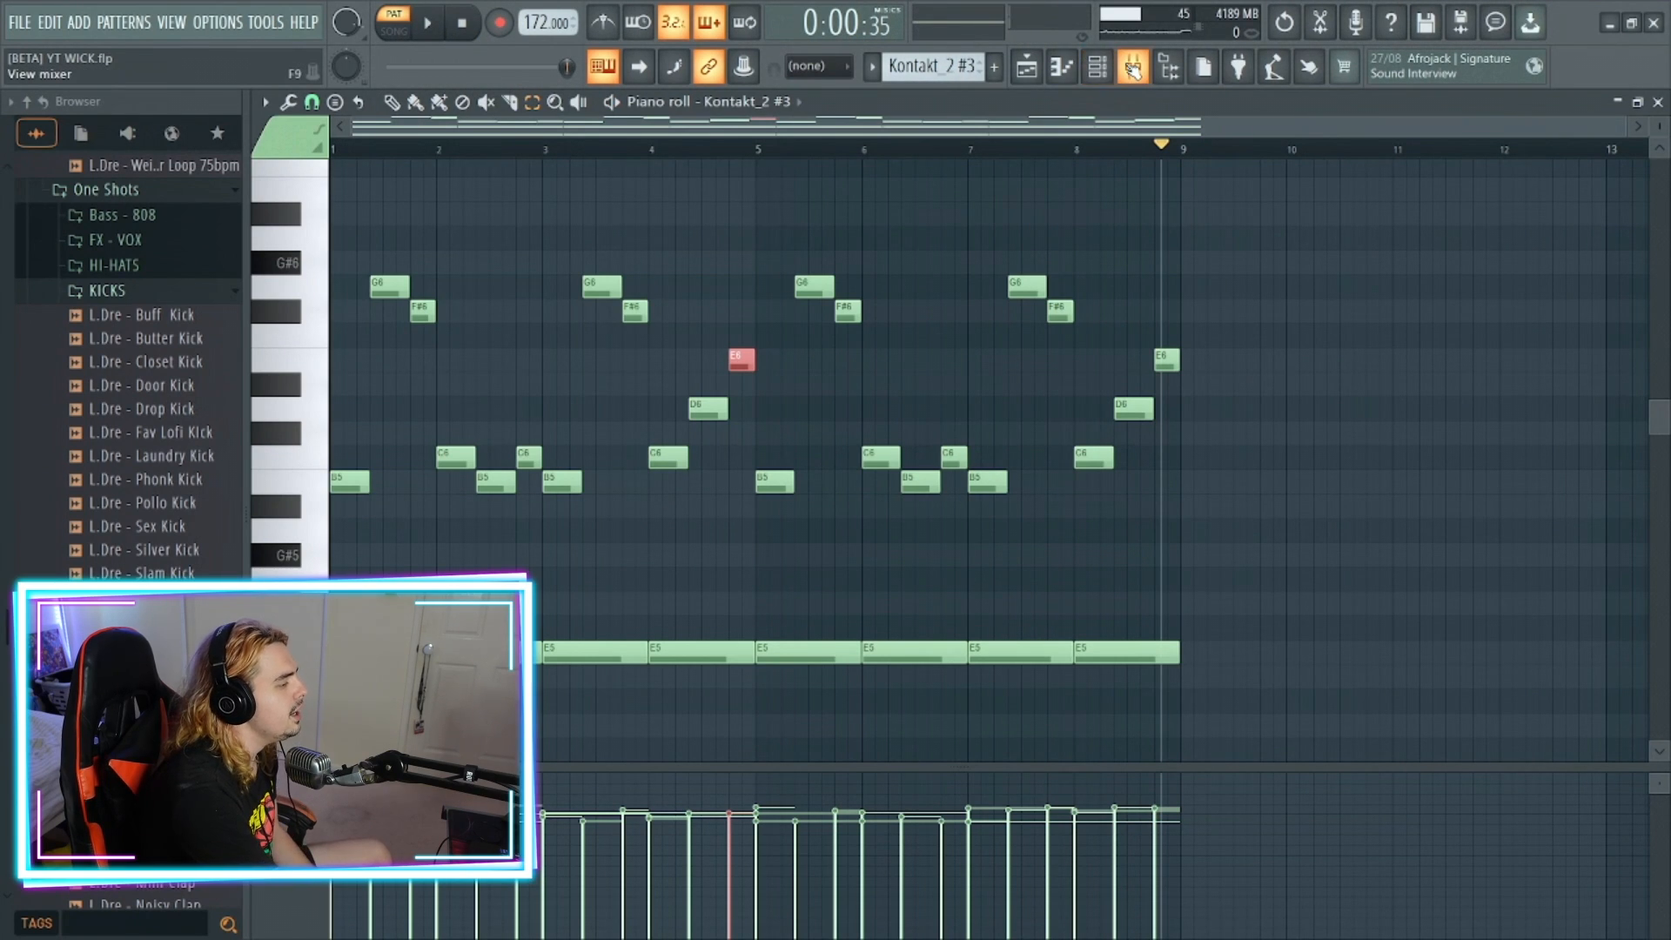
View the Fruity parametric EQ 2 curve on the Kontakt_2 #3 mixer track and close the plugin window
left_click(1132, 66)
left_click(633, 350)
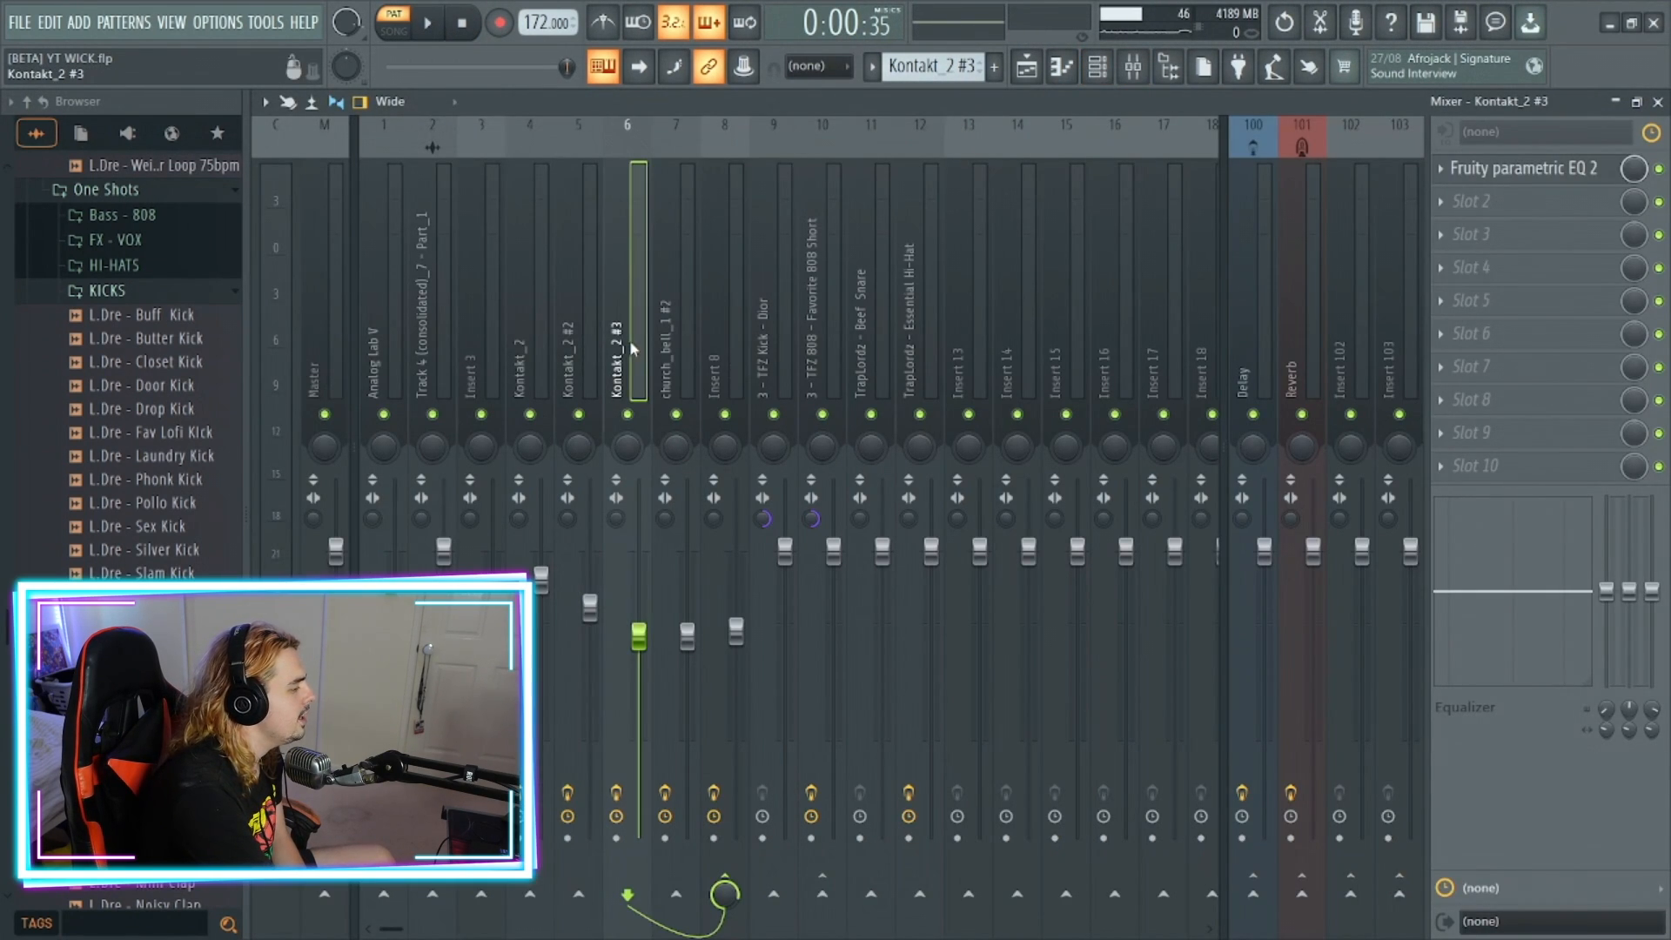
left_click(1588, 167)
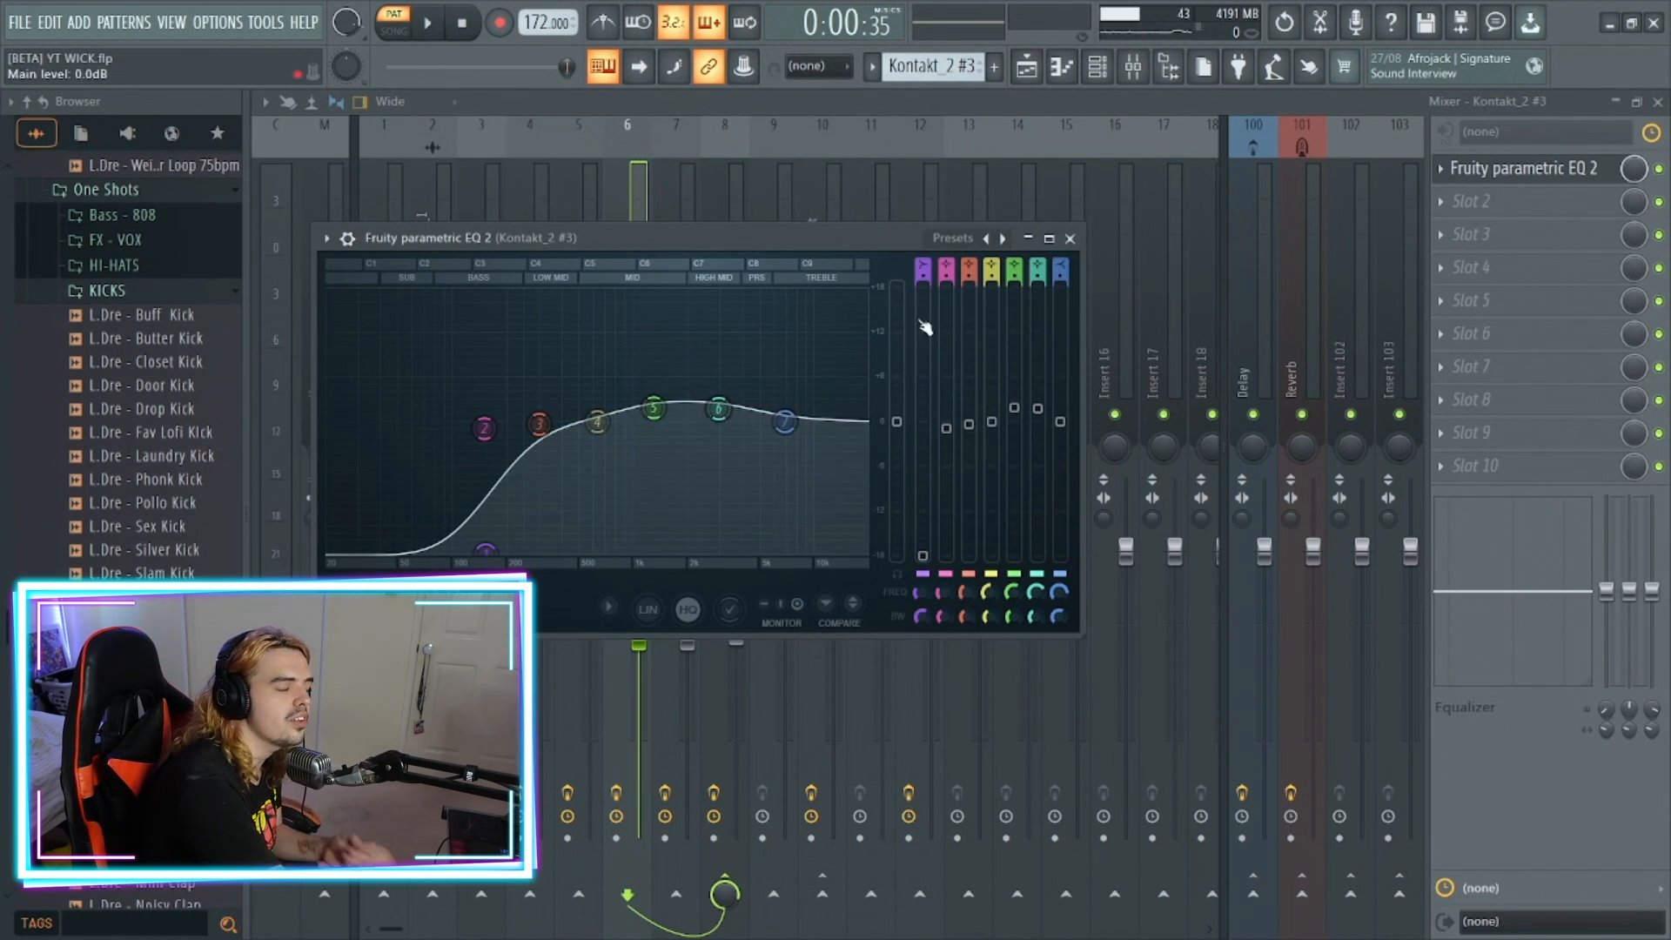
left_click(1072, 238)
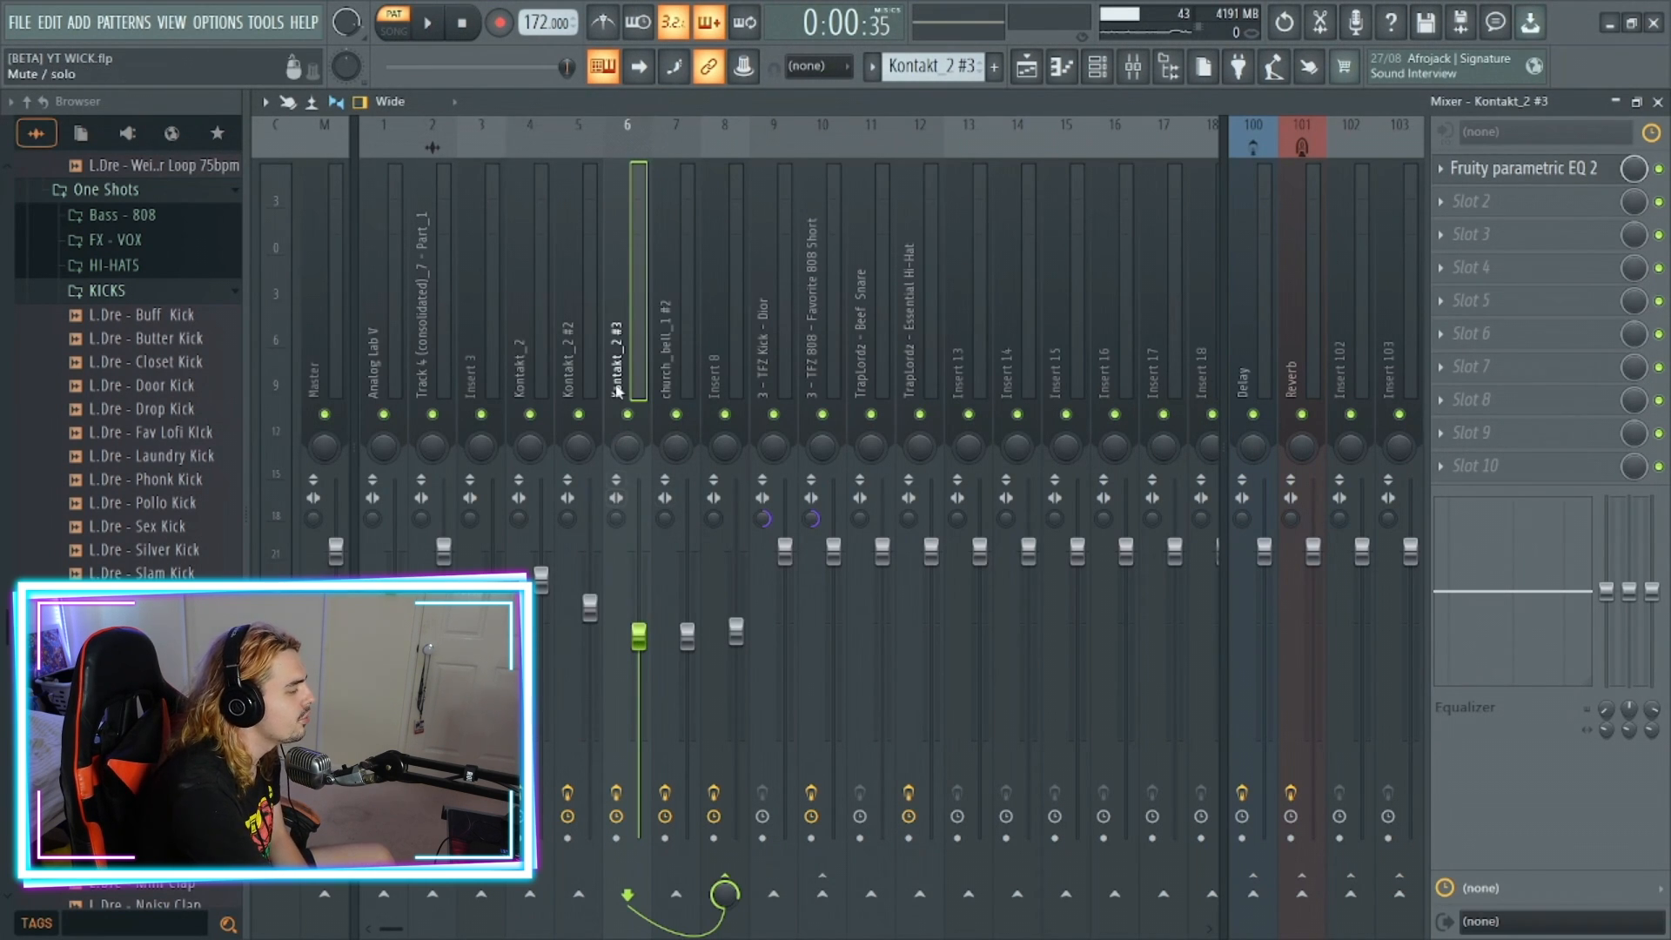
Select mixer track Insert 8 and inspect its SoundShifter Pitch and RC-20 Retro Color effects
left_click(715, 303)
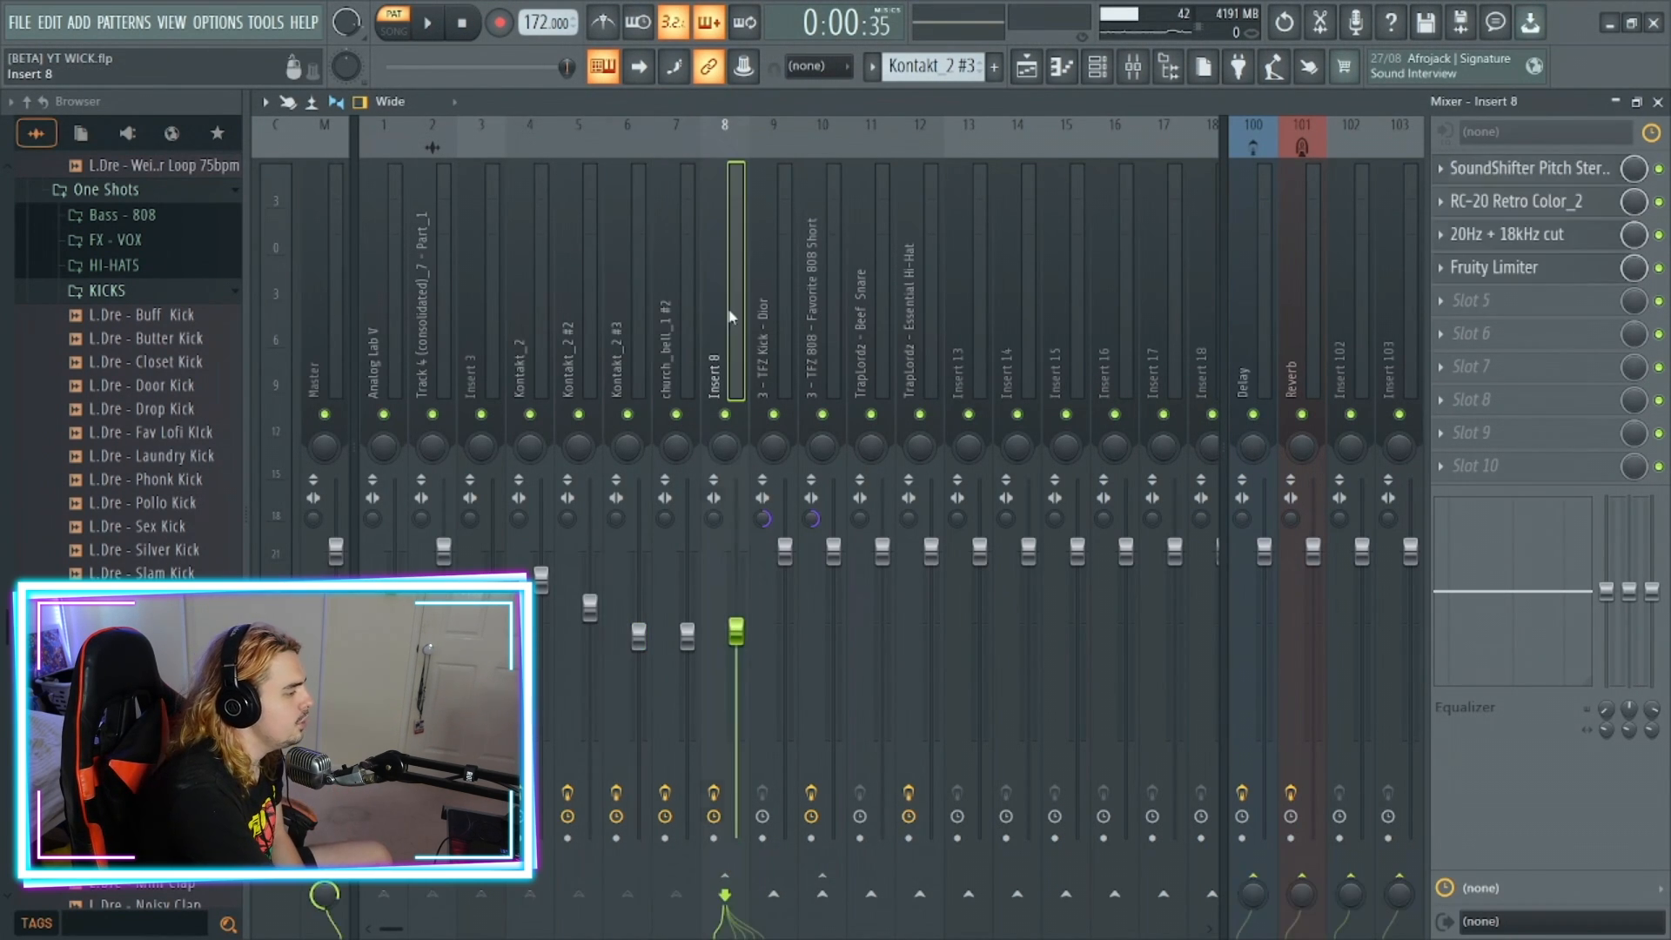
left_click(1496, 168)
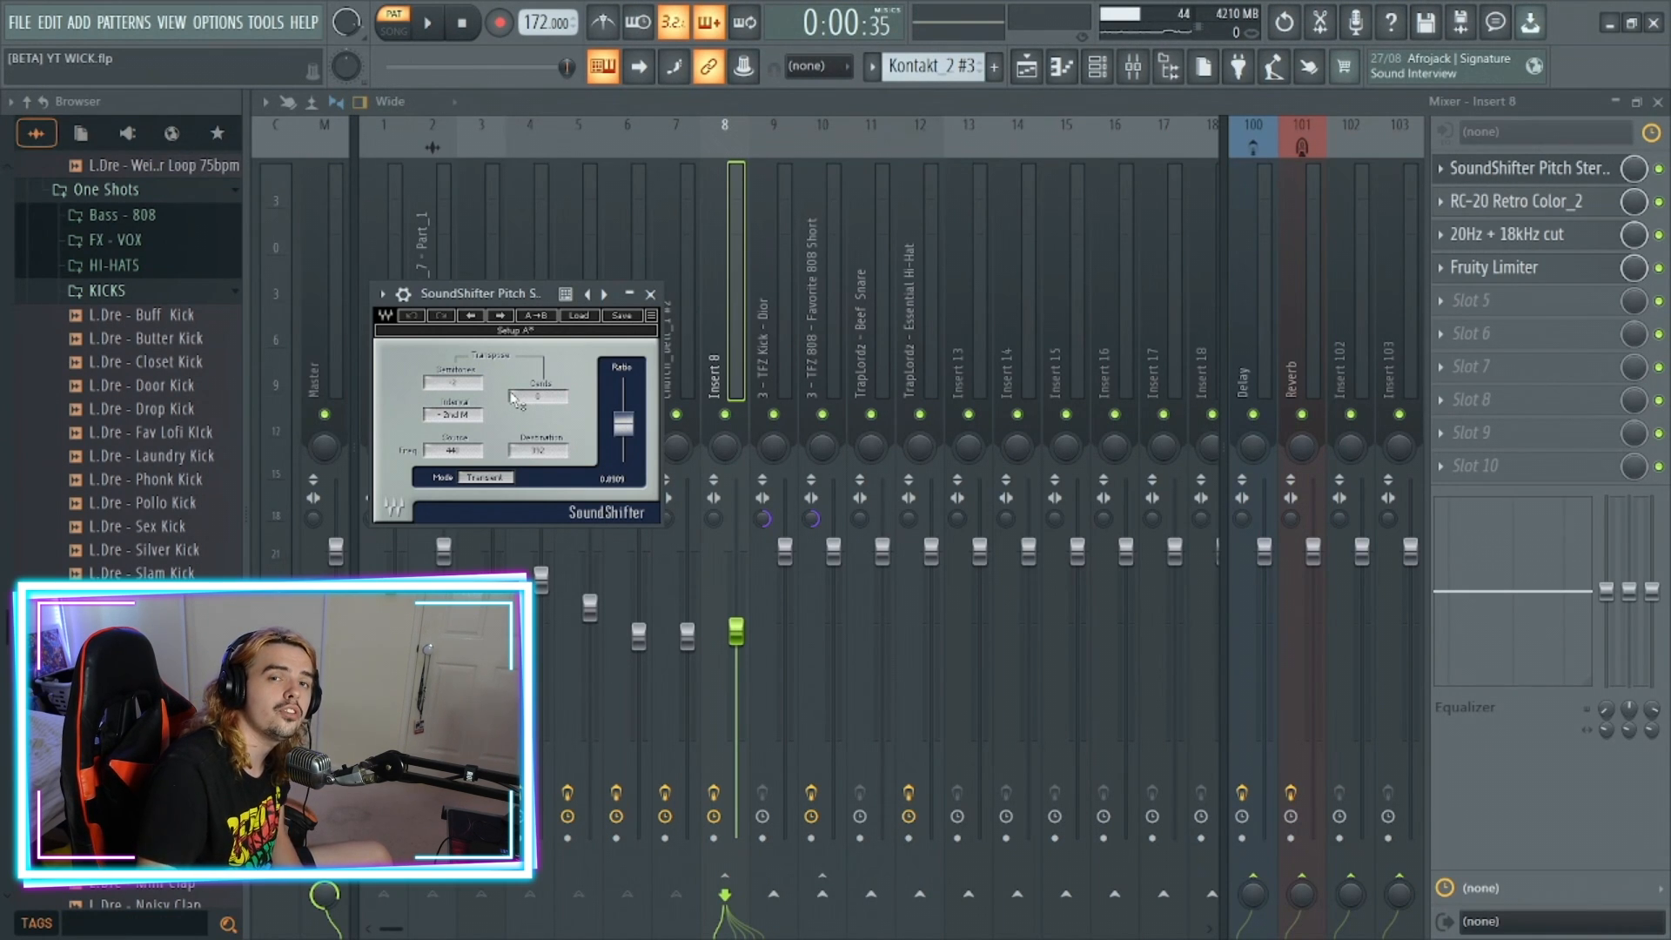
left_click(1495, 203)
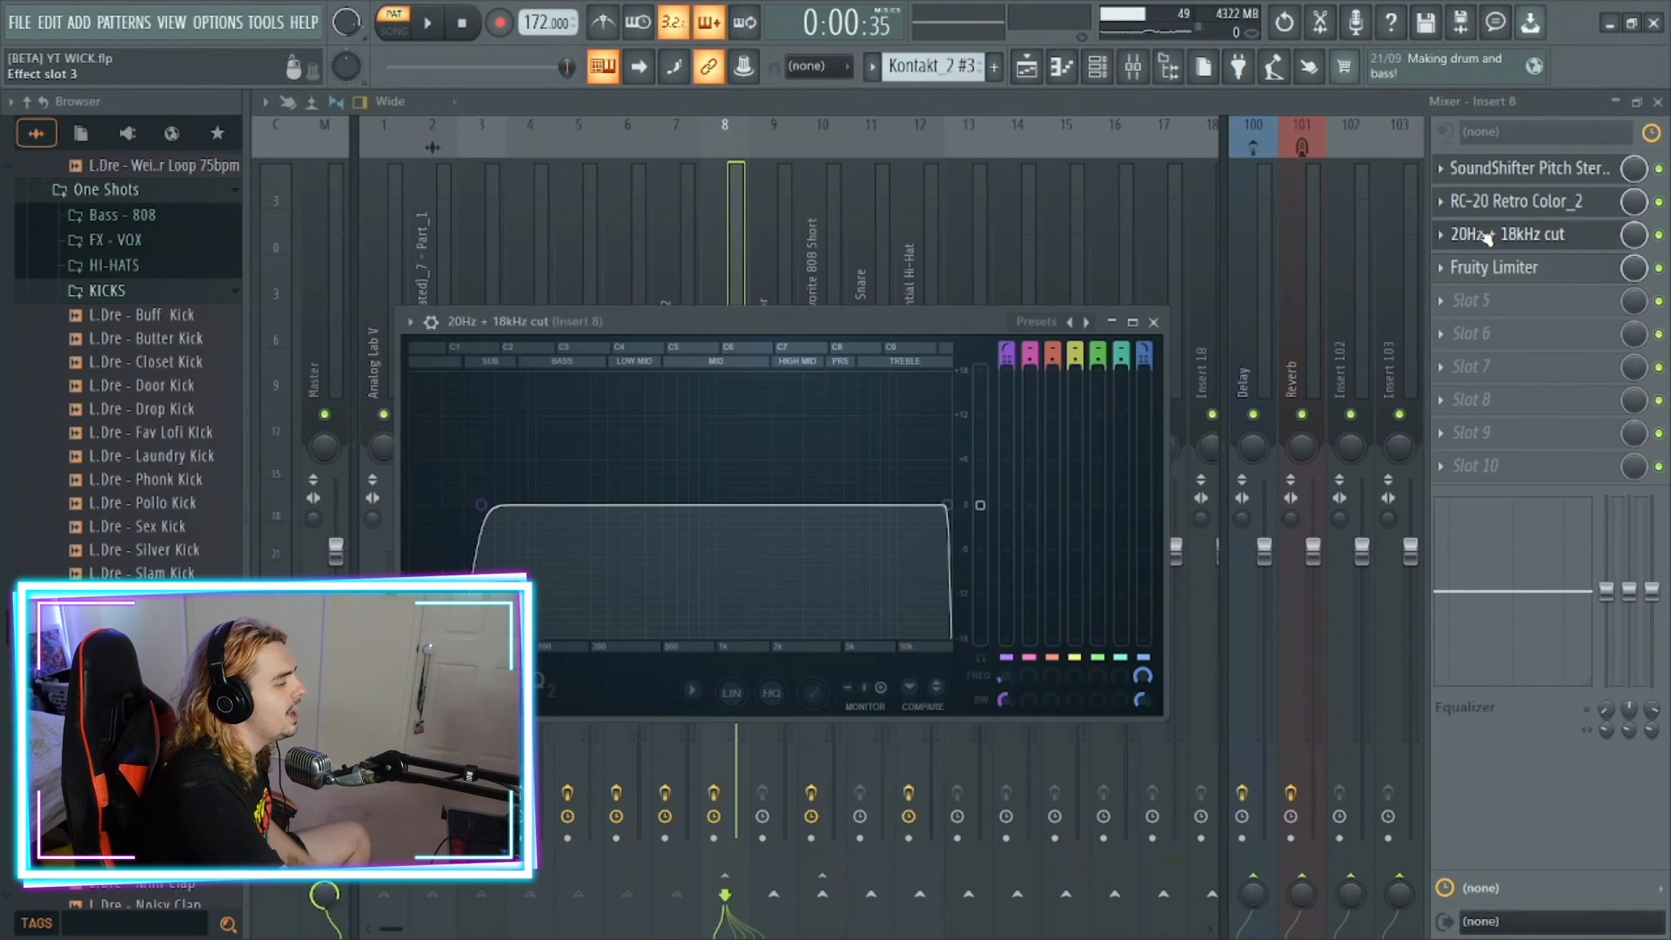
Point out the low-cut band of Insert 8's 20Hz + 18kHz cut EQ, close it and show the Fruity Limiter
mouse_move(468, 533)
left_mouse_down()
mouse_move(508, 563)
mouse_move(481, 523)
left_mouse_up()
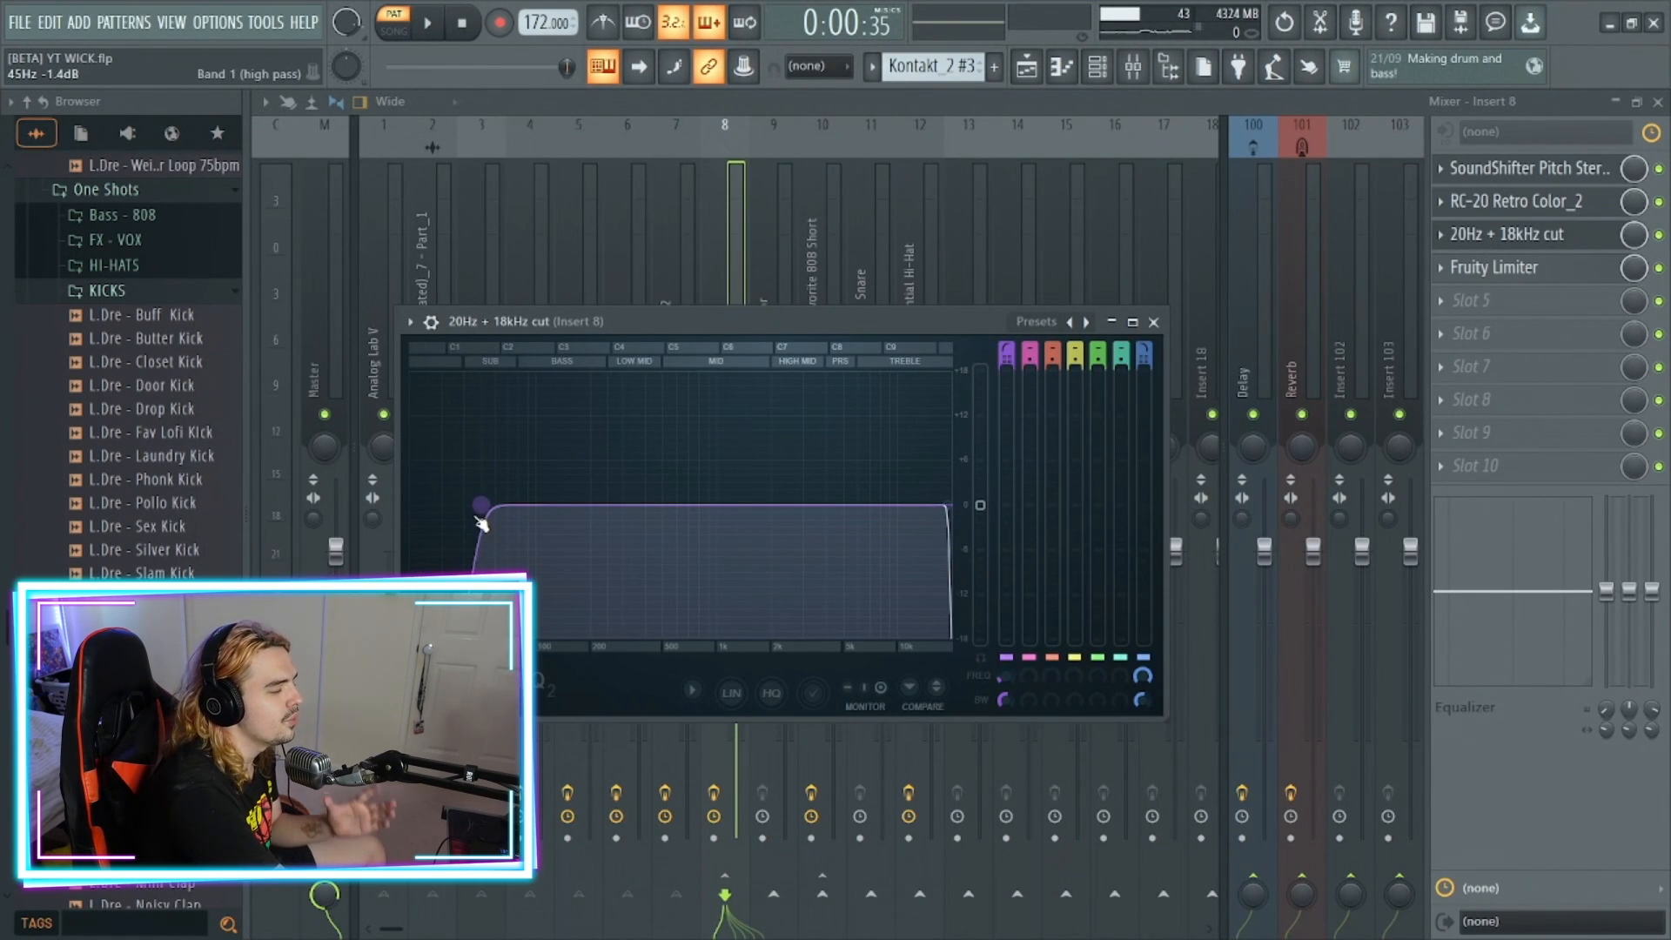
left_click(1161, 324)
left_click(1497, 270)
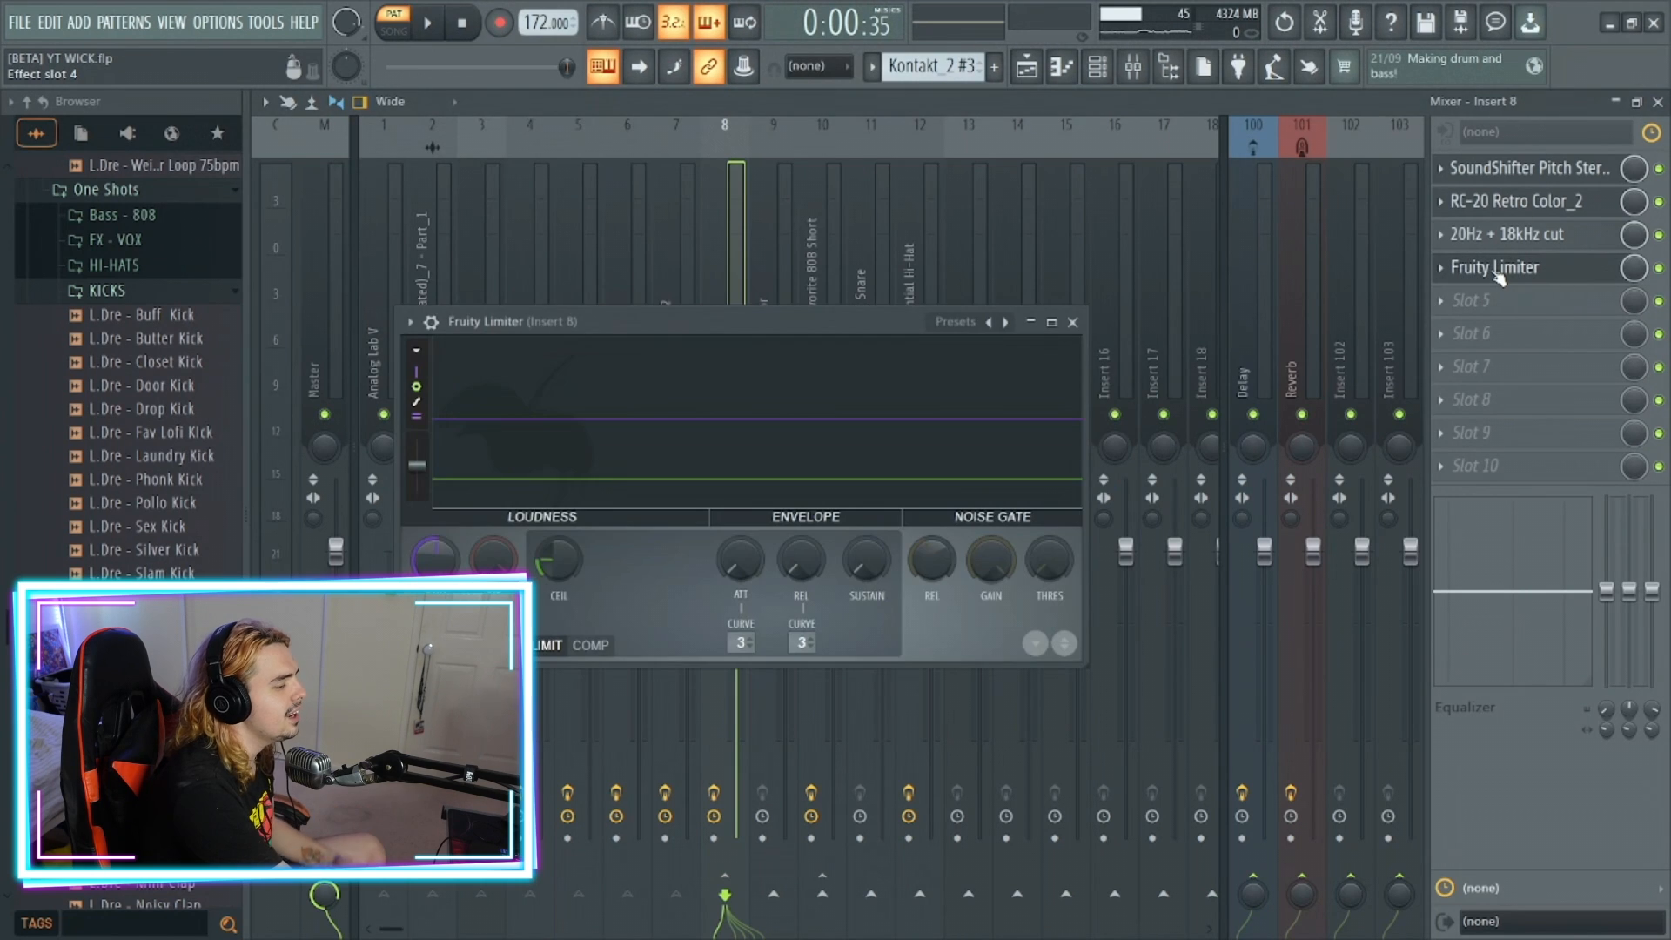